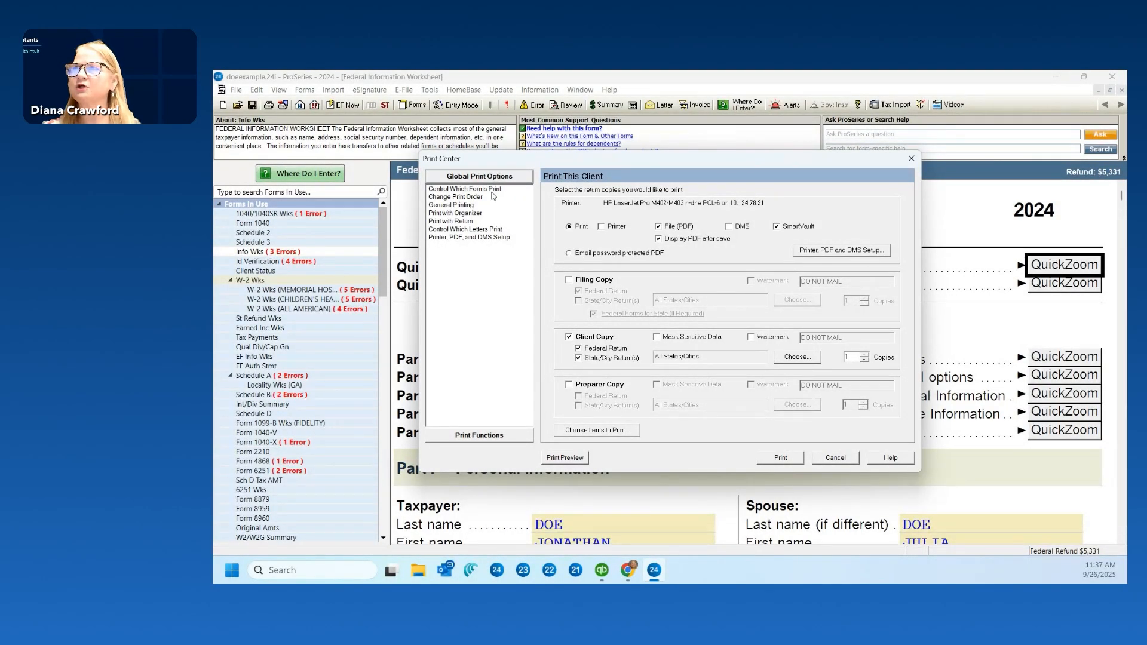
Open the global options controlling which forms print and look through the return types, keeping 2024 Federal Form 1040: Individual
left_click(491, 190)
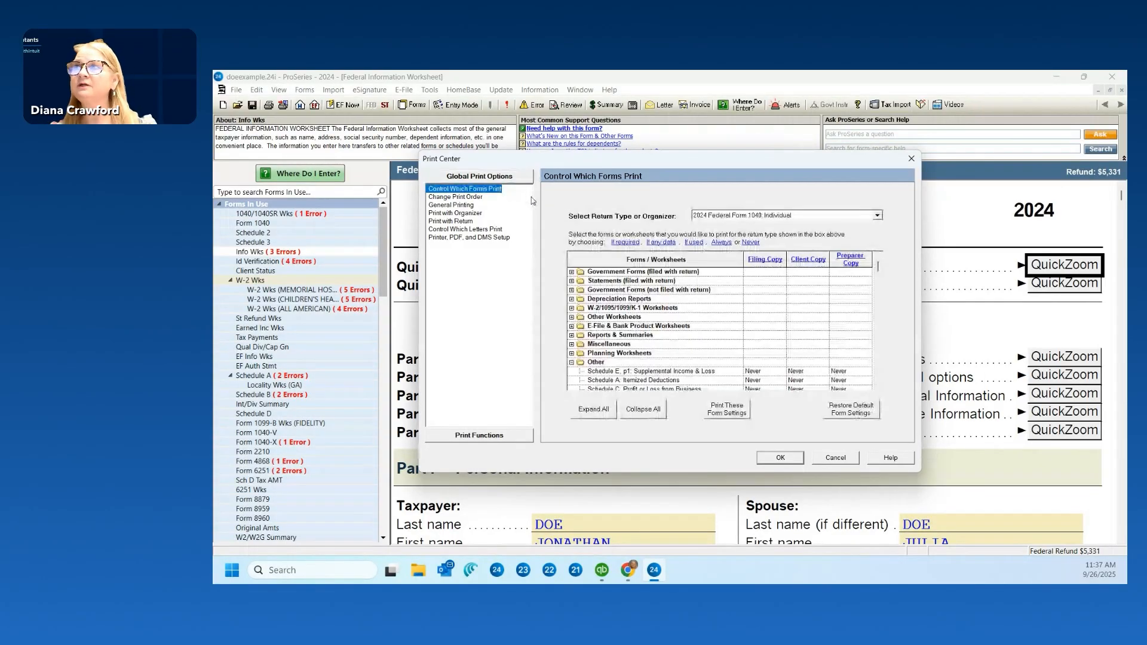
left_click(878, 217)
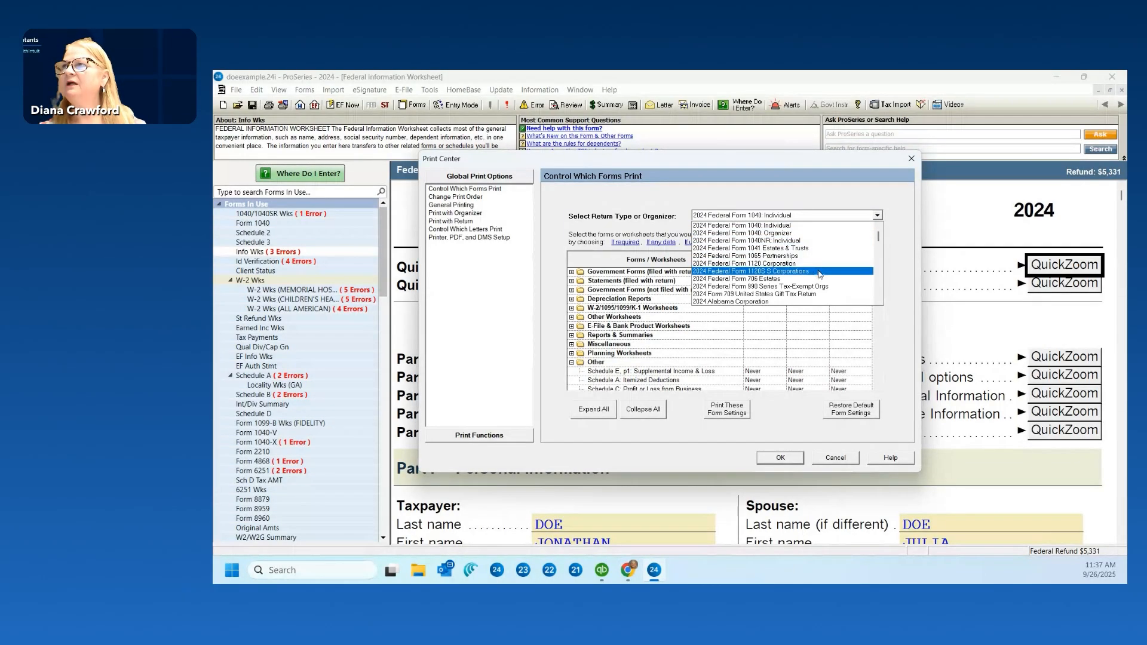
scroll(820, 273, "down", 1)
scroll(819, 274, "down", 2)
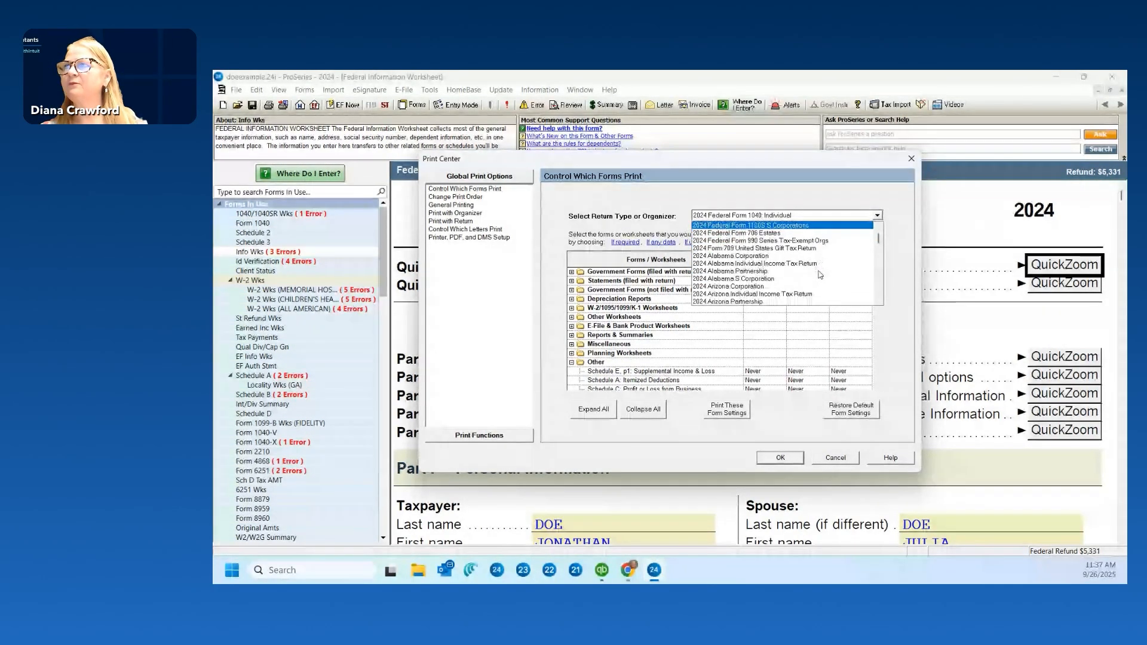
scroll(820, 274, "down", 2)
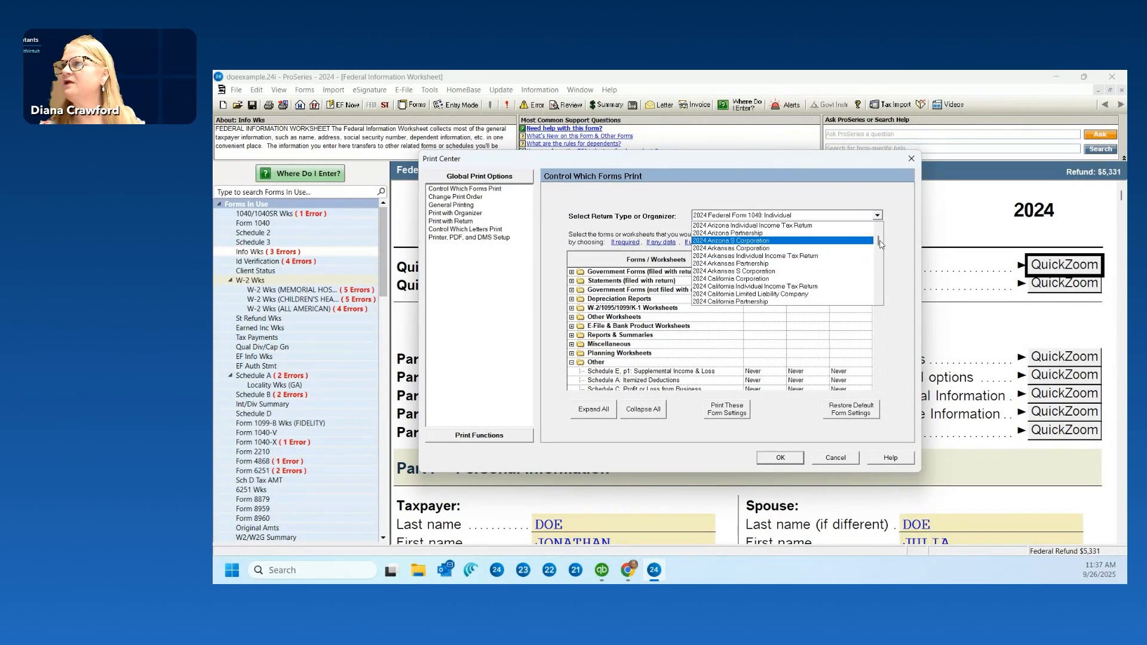
mouse_move(878, 243)
left_mouse_down()
mouse_move(878, 263)
mouse_move(878, 234)
left_mouse_up()
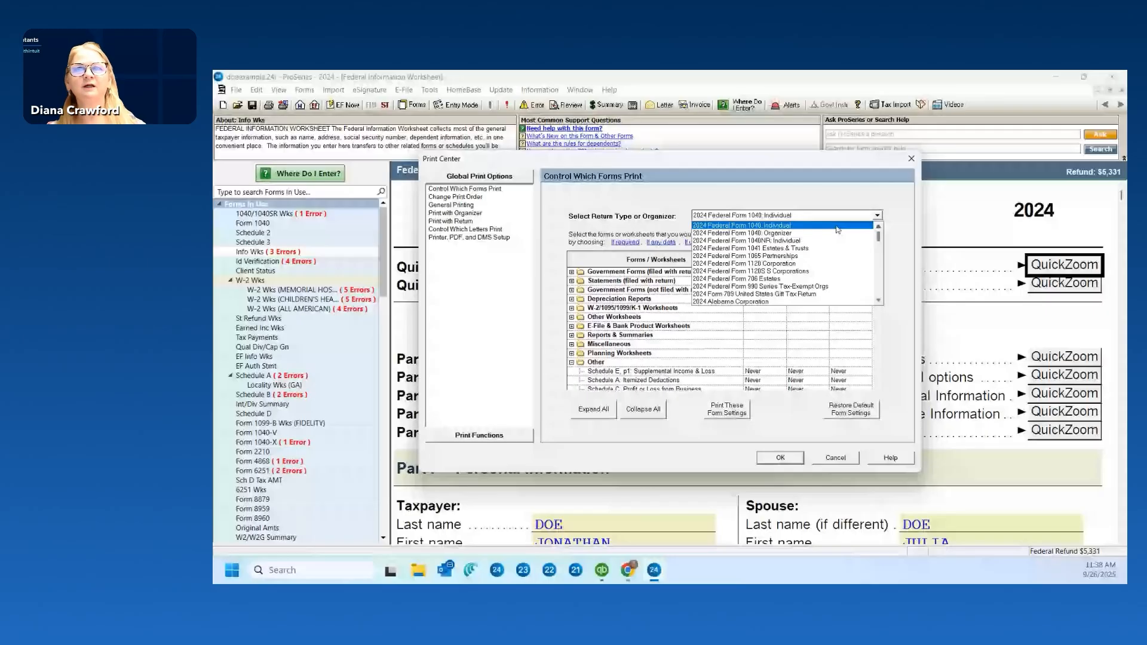
left_click(870, 195)
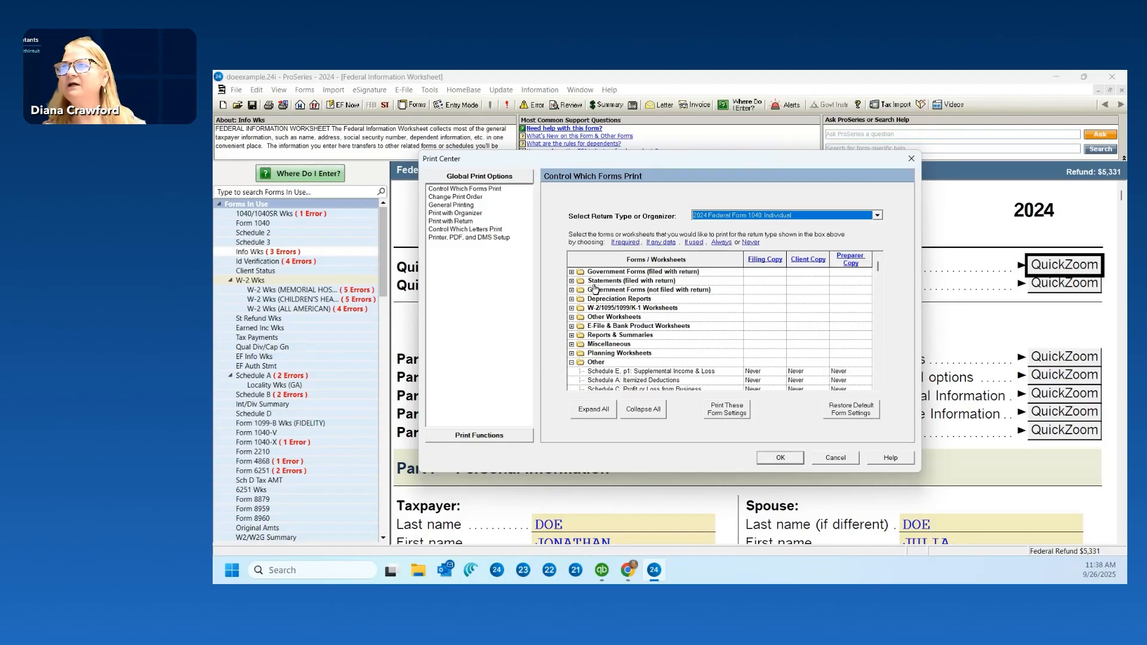
Examine the print settings for government forms filed with the return, statements filed with the return, and government forms not filed
left_click(572, 273)
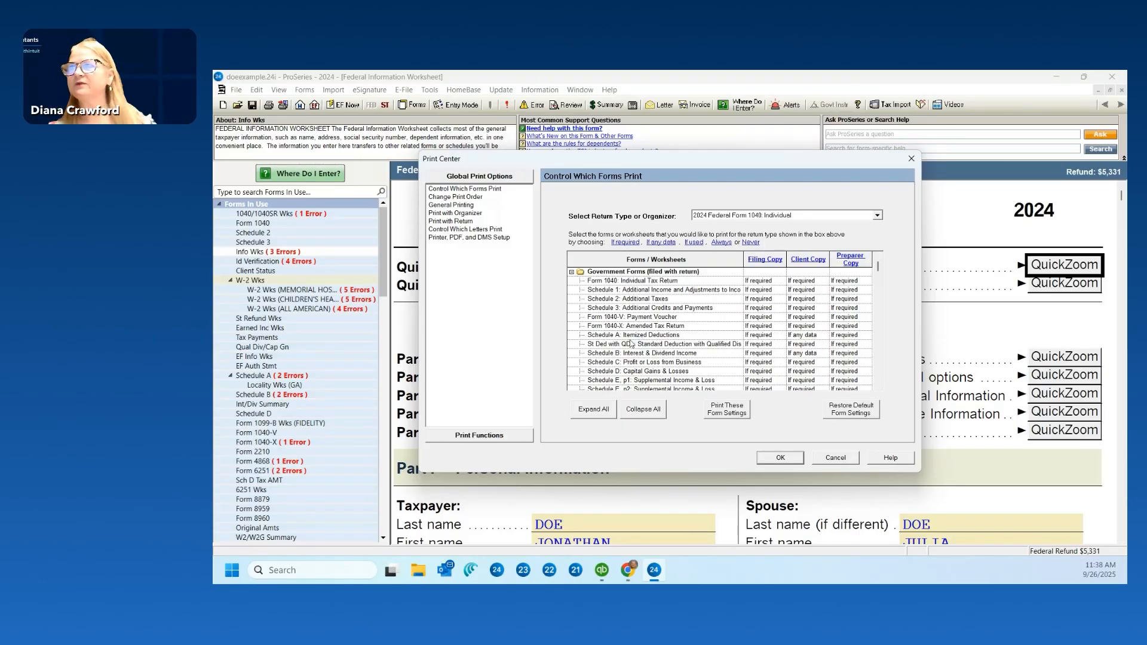
left_click(572, 273)
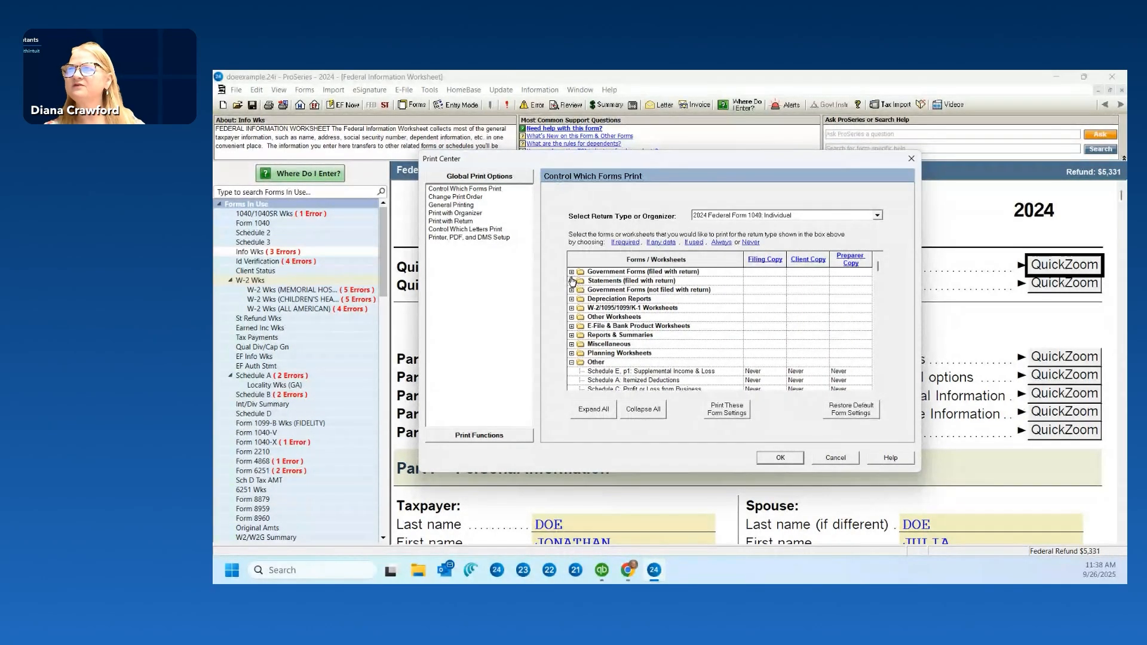
left_click(571, 281)
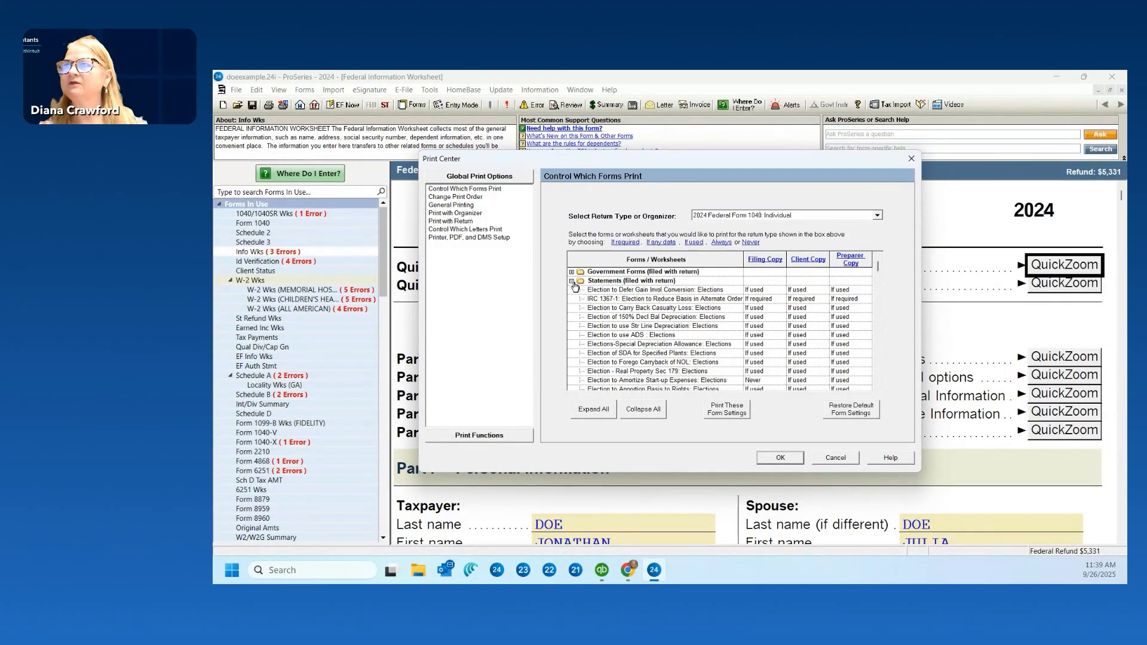
left_click(572, 281)
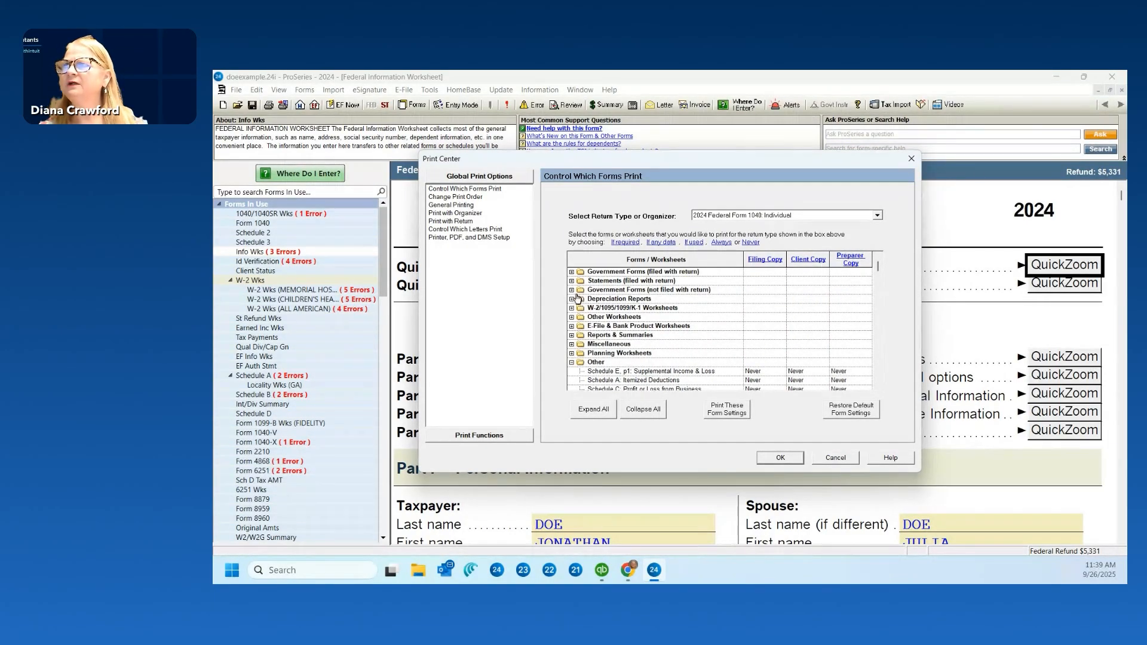
left_click(572, 291)
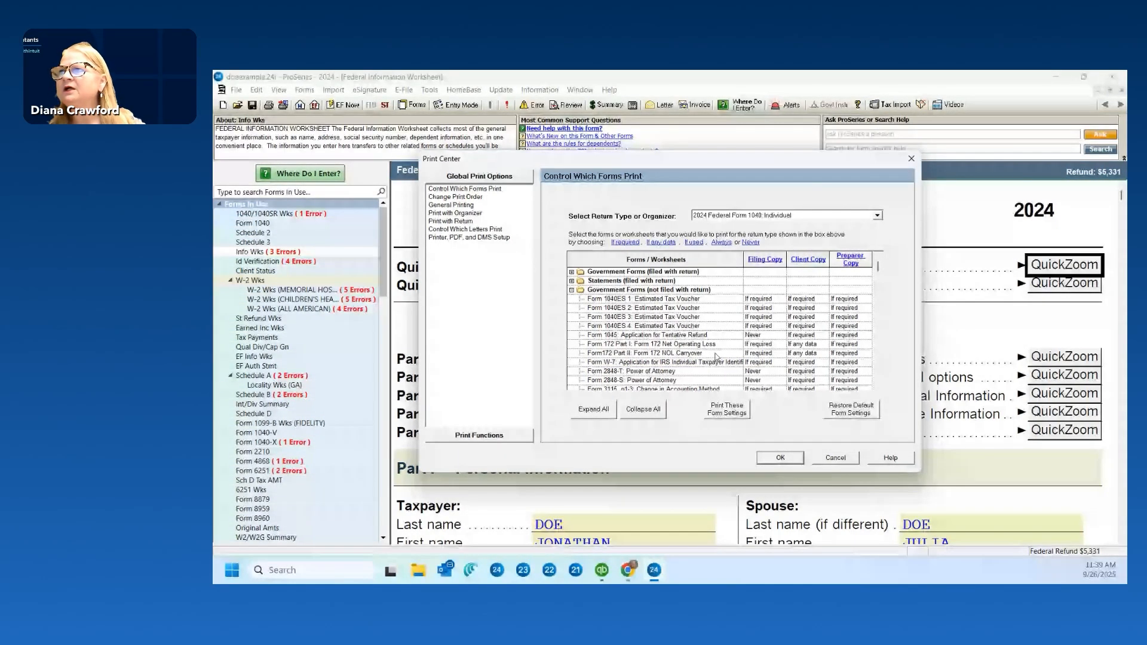
scroll(717, 357, "down", 1)
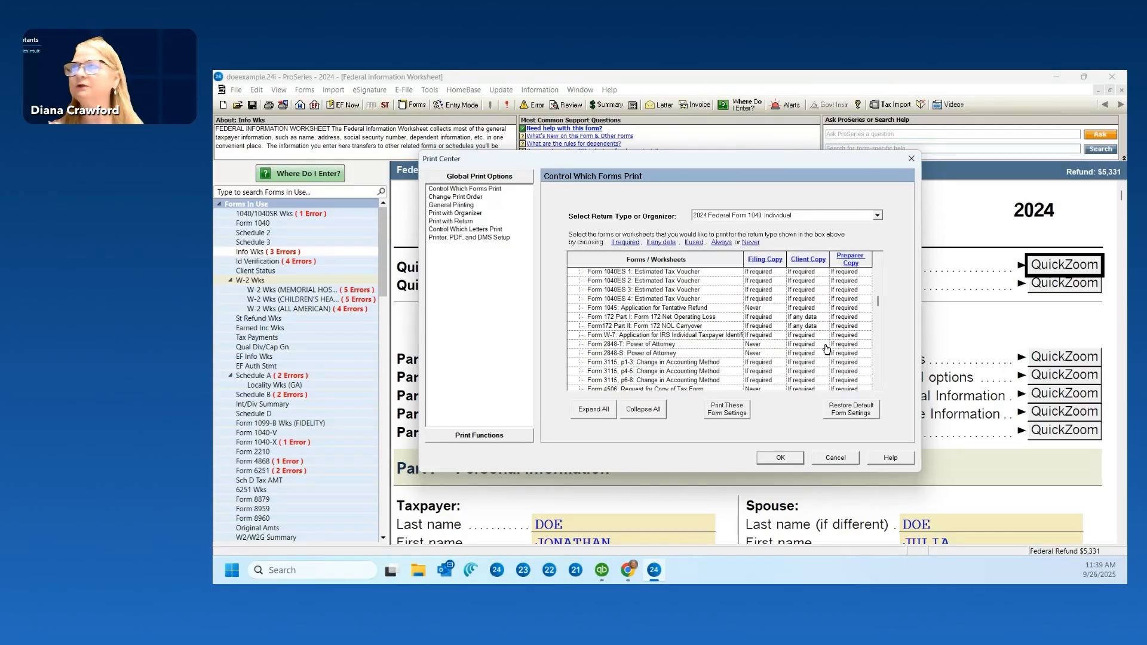
scroll(673, 313, "up", 1)
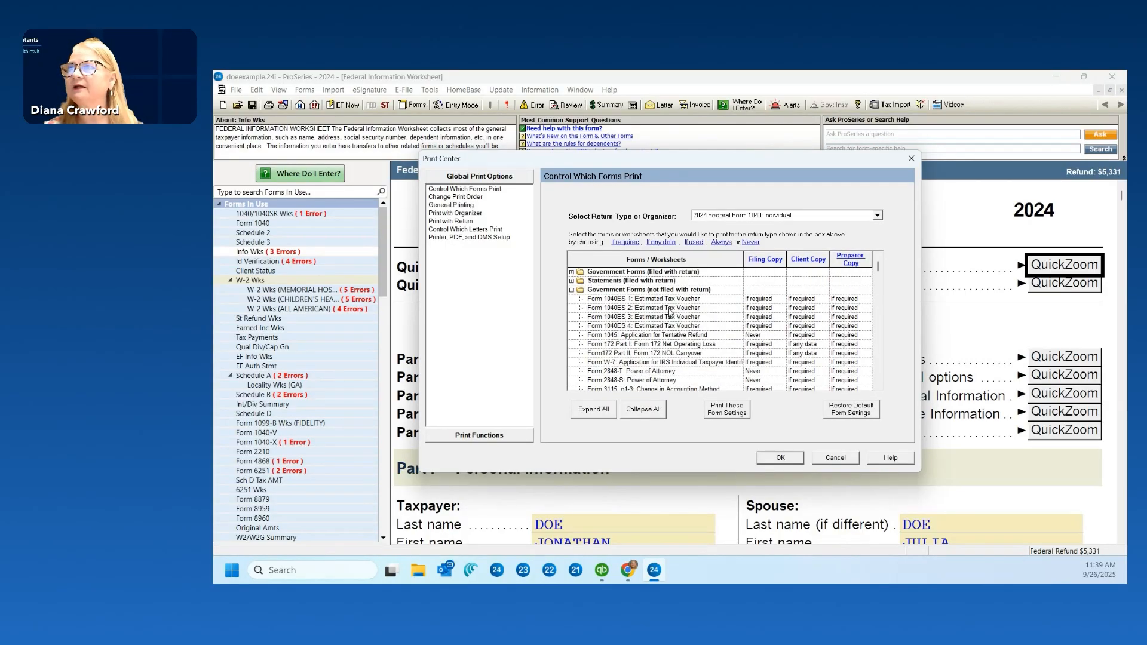
left_click(571, 290)
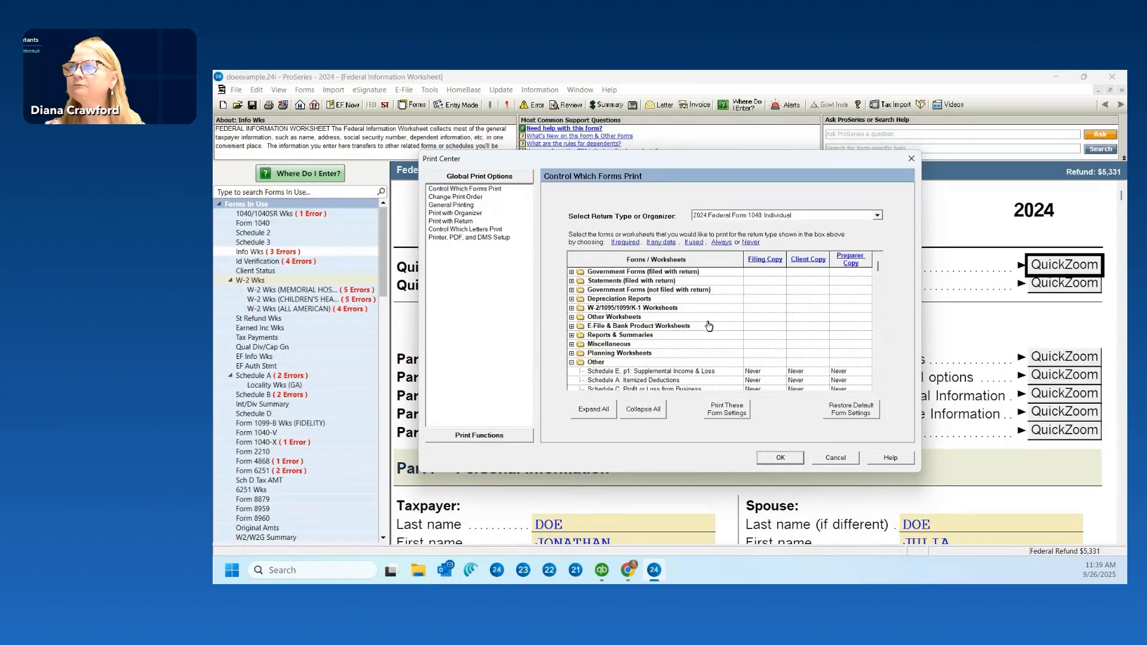
Under Depreciation Reports, set the client copy of the All Assets and Misc Dedns depreciation reports to If used
left_click(571, 298)
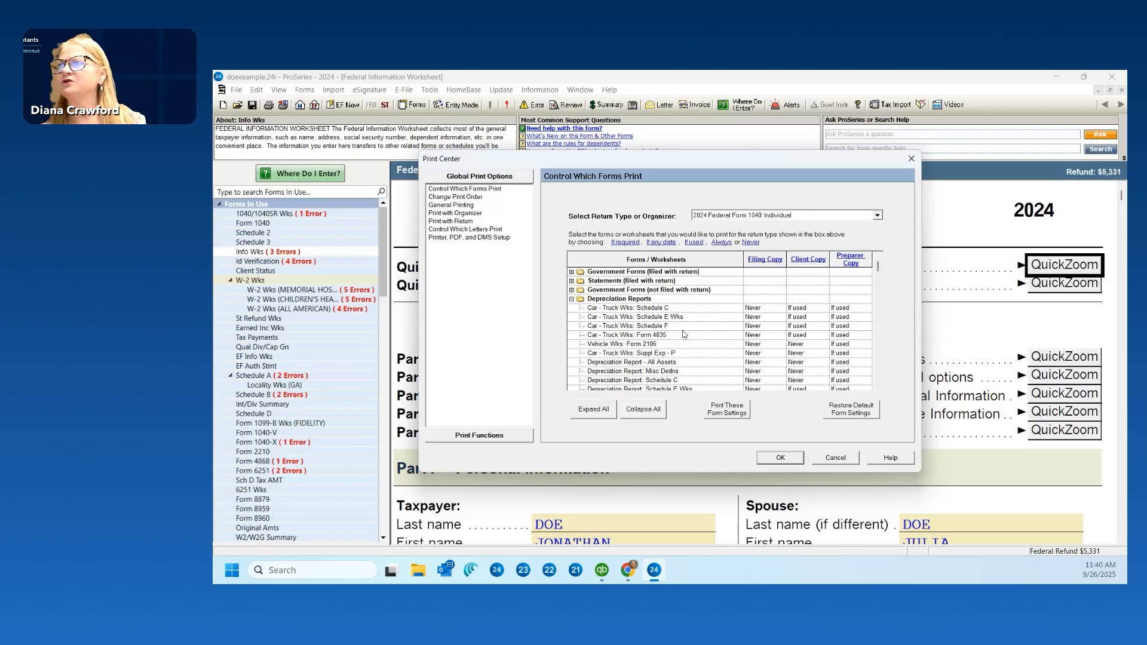
left_click(817, 363)
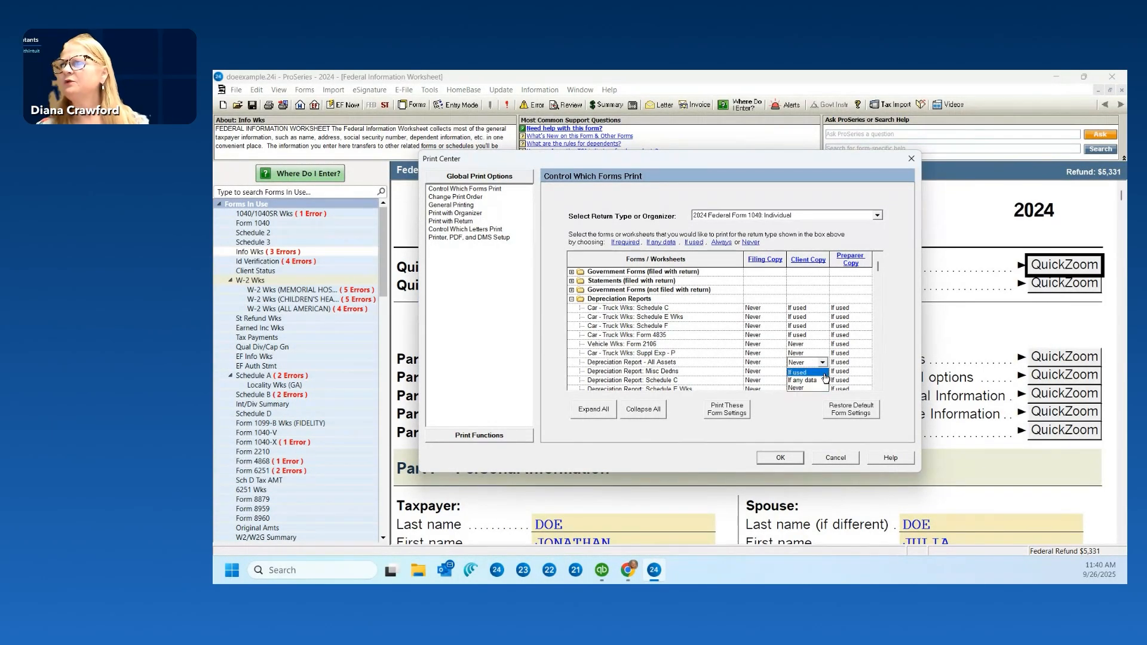
left_click(824, 373)
left_click(824, 372)
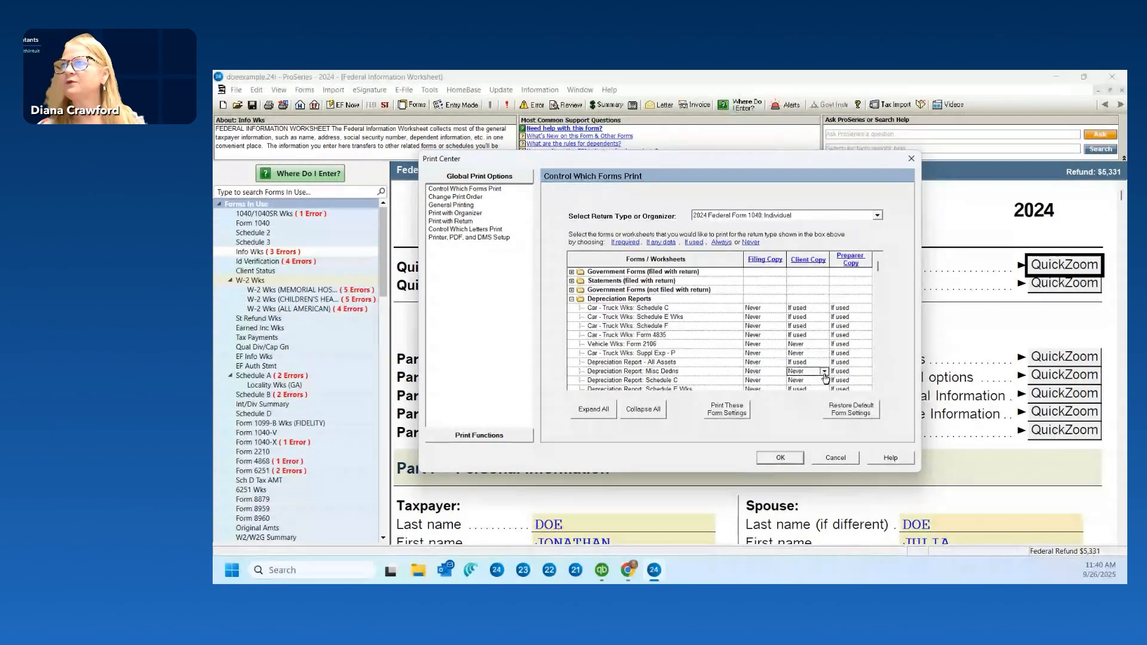
left_click(824, 381)
scroll(822, 365, "down", 1)
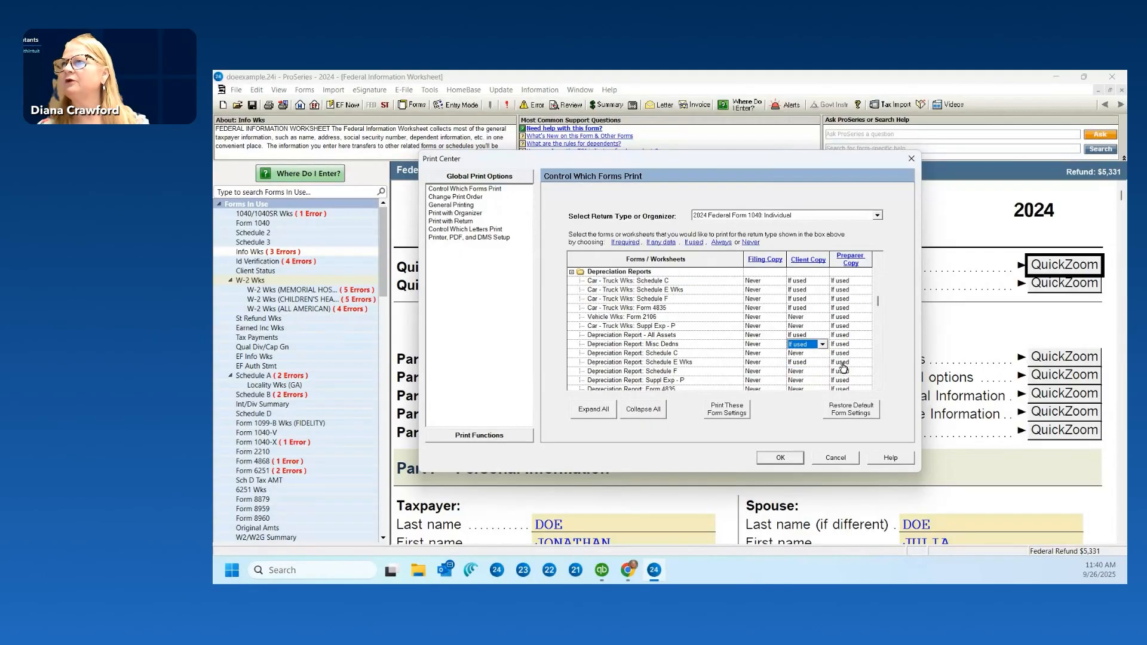
Set the client copy of the Schedule C and Schedule F depreciation reports to If used, and collapse the Depreciation Reports group
left_click(824, 355)
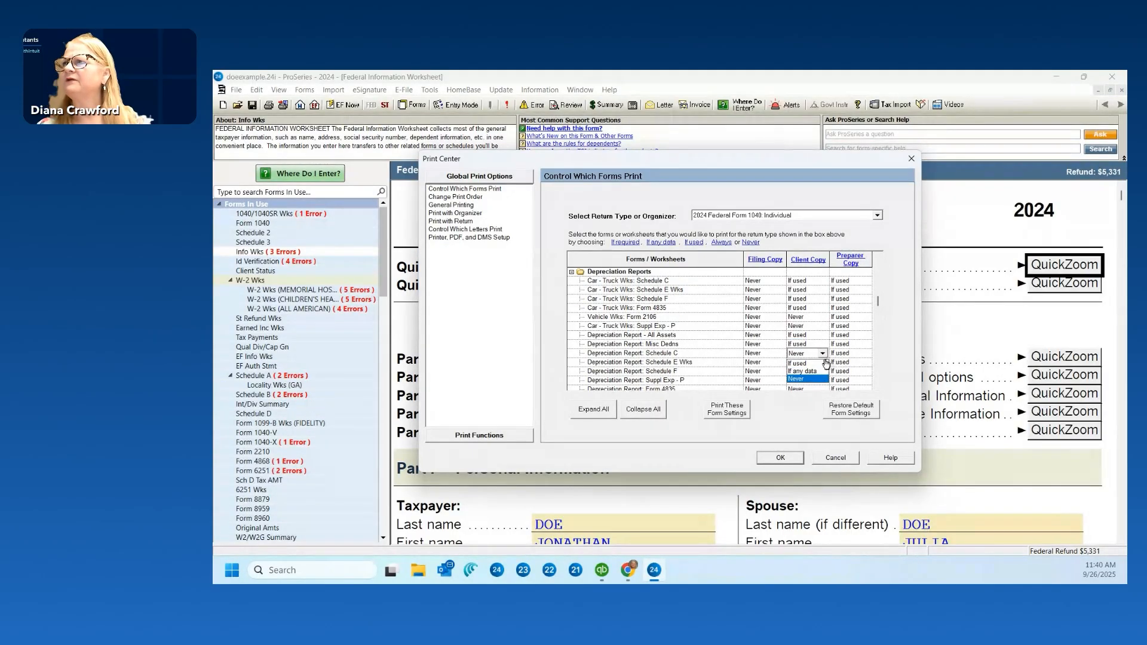
left_click(819, 363)
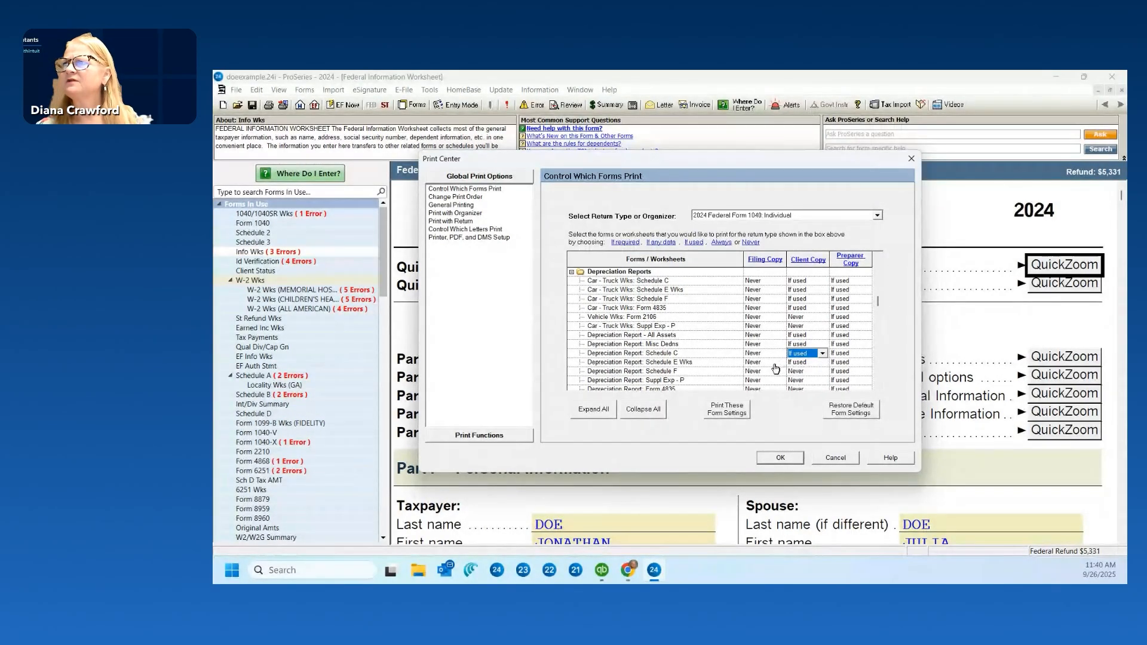
left_click(812, 371)
left_click(812, 371)
left_click(820, 381)
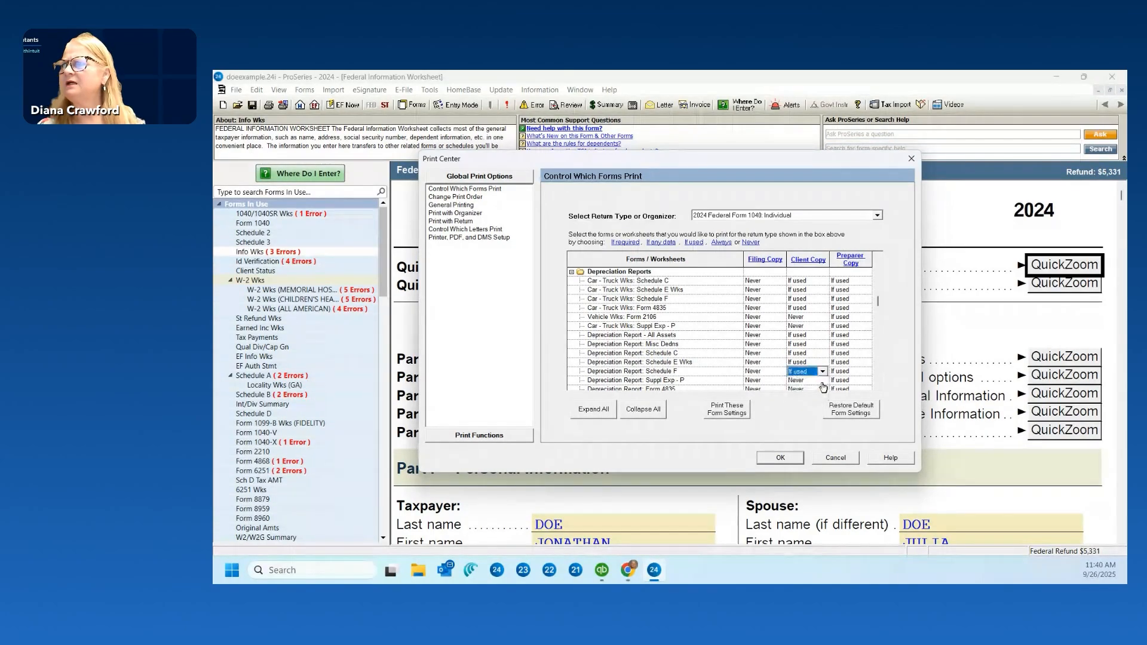
scroll(823, 388, "down", 1)
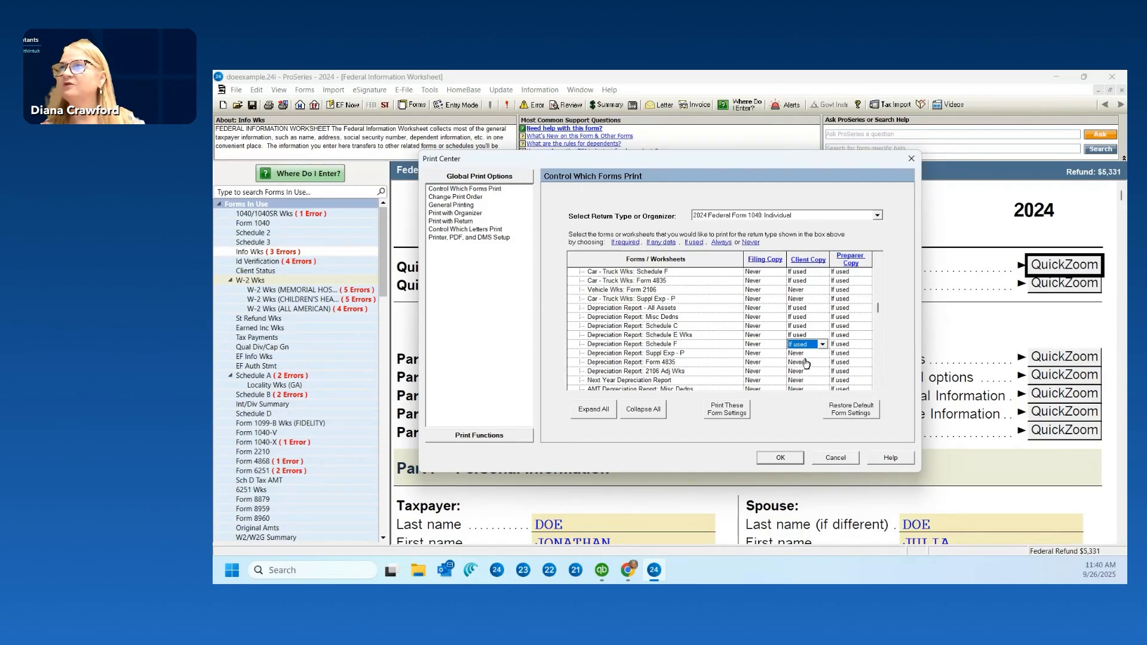
scroll(804, 362, "up", 2)
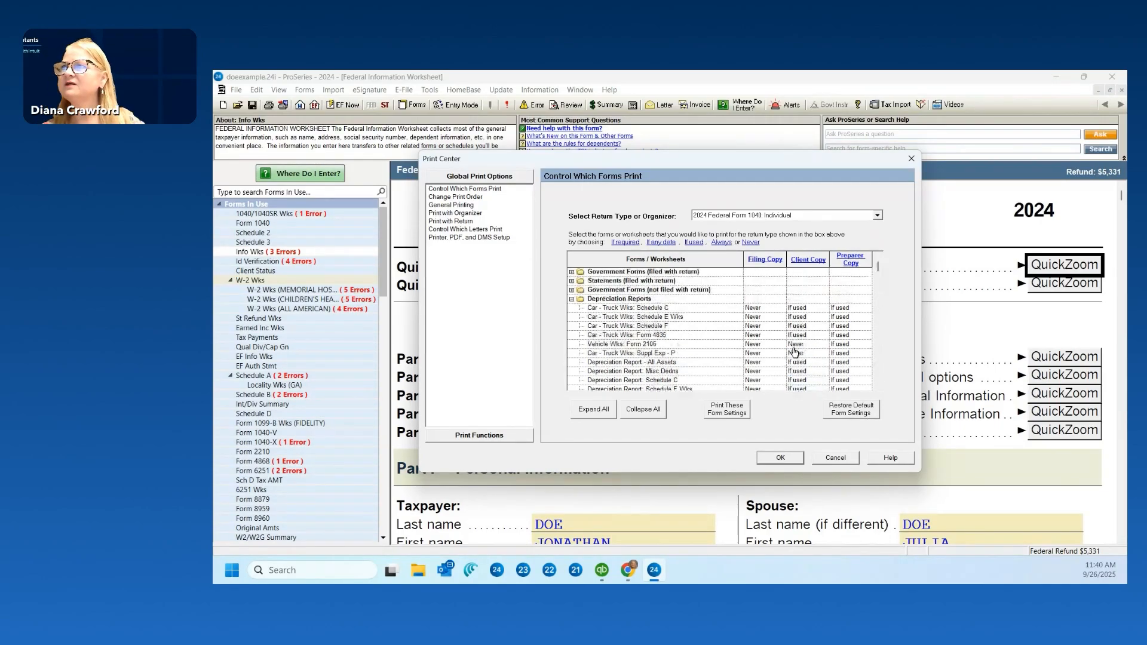
left_click(572, 299)
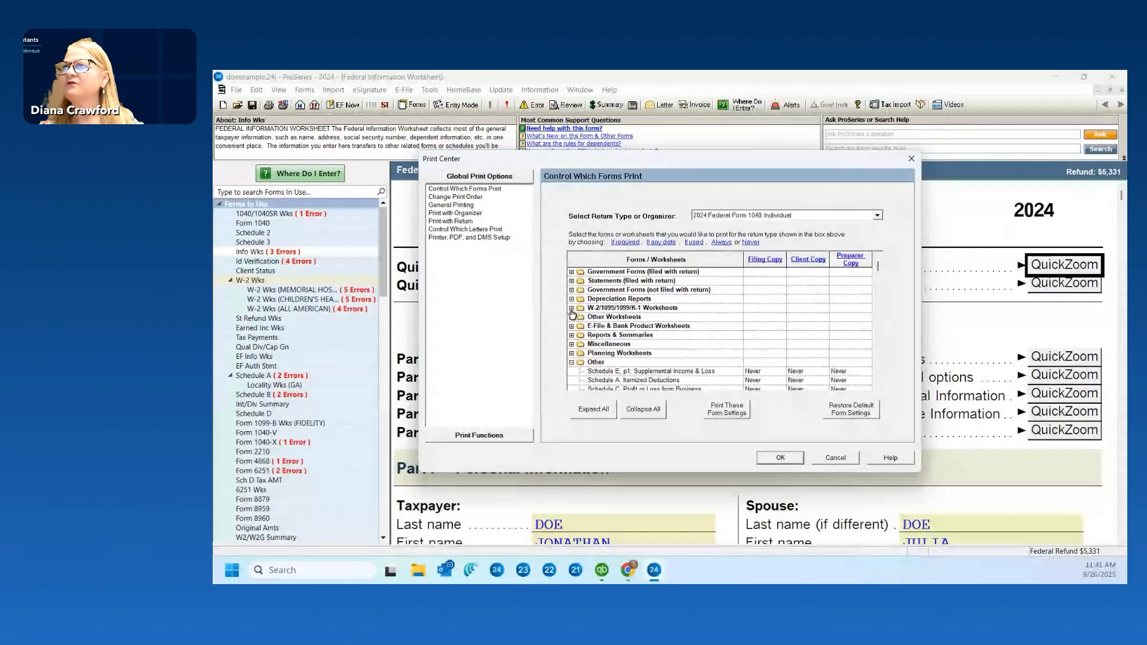
Examine the filing, client and preparer copy settings for the W-2/1095/1099/K-1 worksheets, and collapse the group
left_click(571, 308)
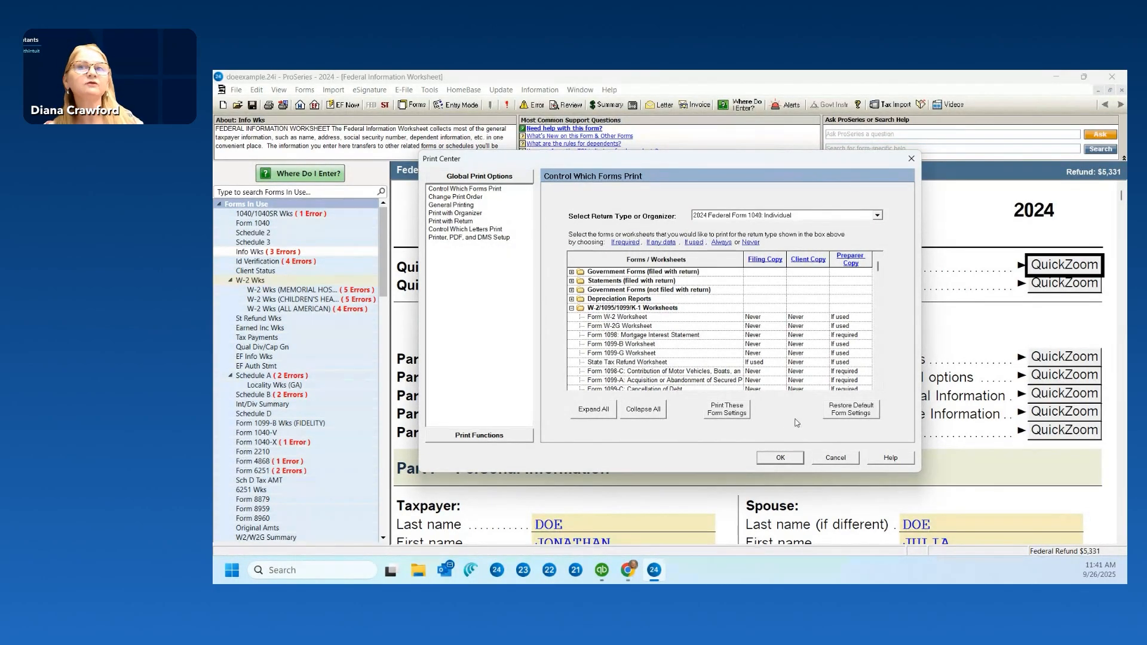
scroll(745, 334, "down", 1)
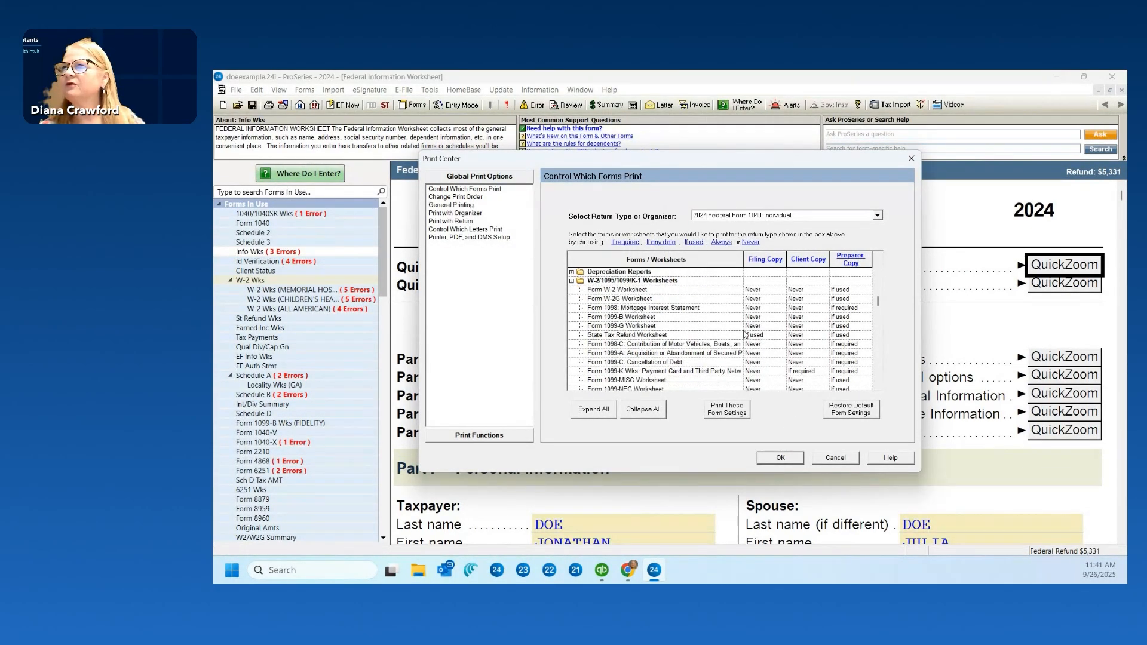
scroll(745, 335, "down", 3)
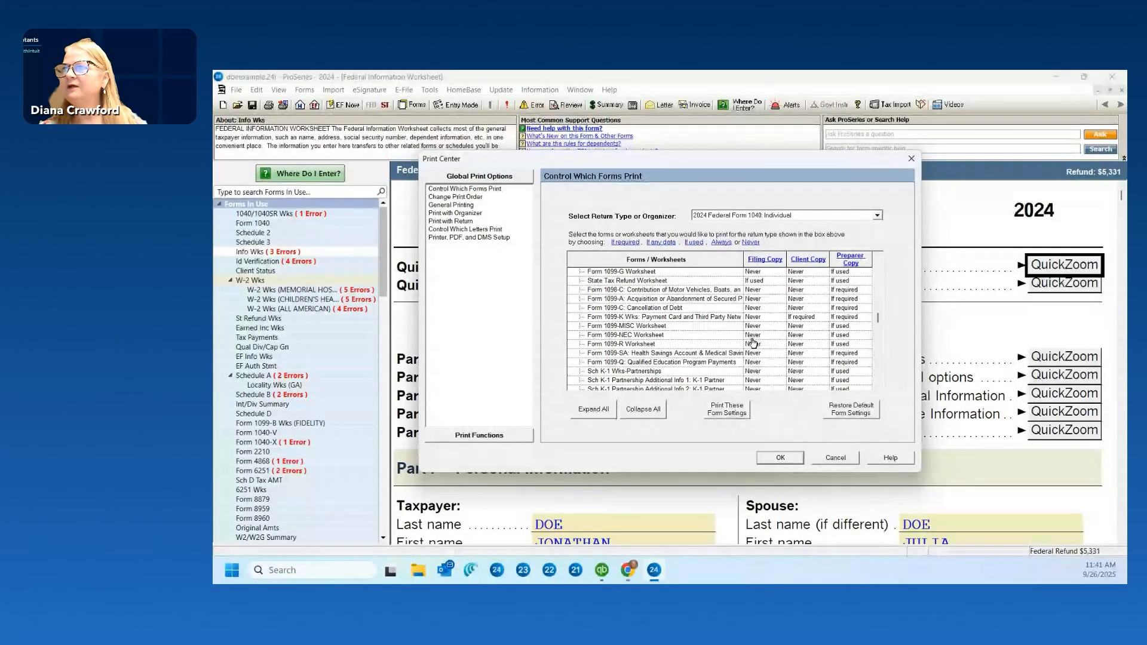
scroll(769, 355, "down", 1)
scroll(774, 353, "down", 1)
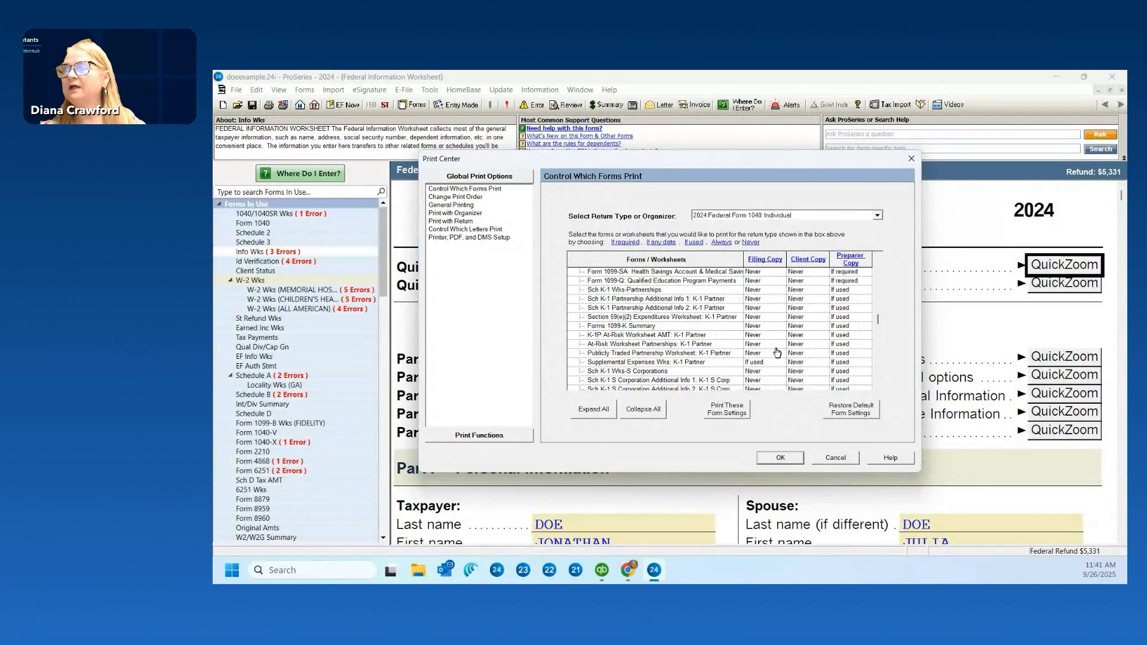
scroll(778, 352, "down", 1)
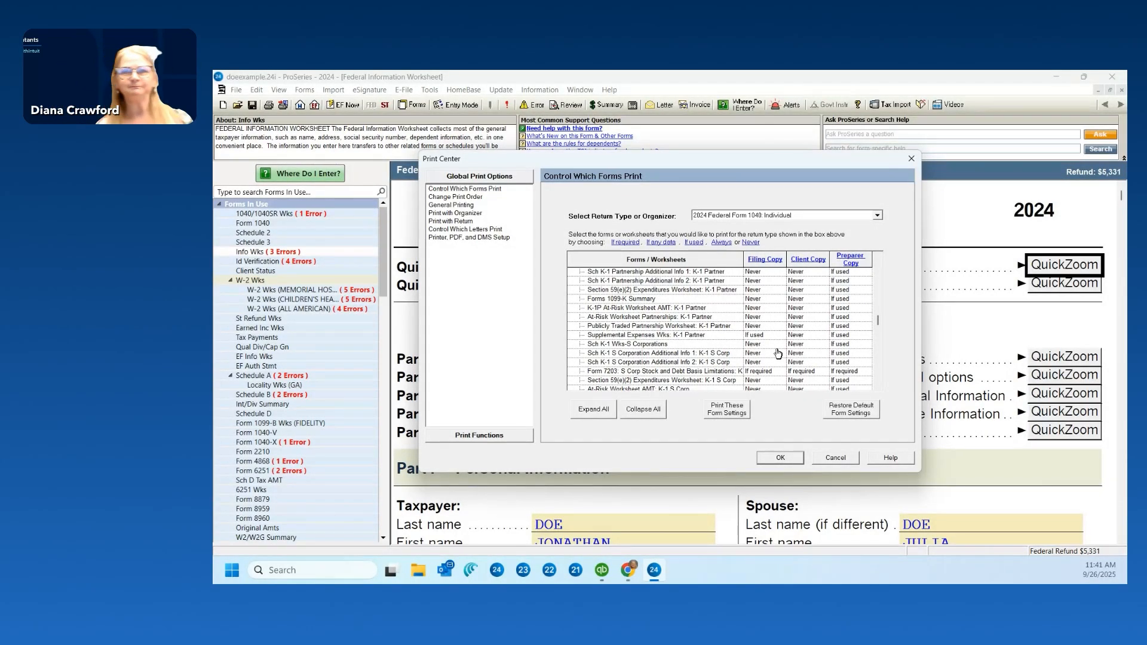
scroll(813, 421, "up", 1)
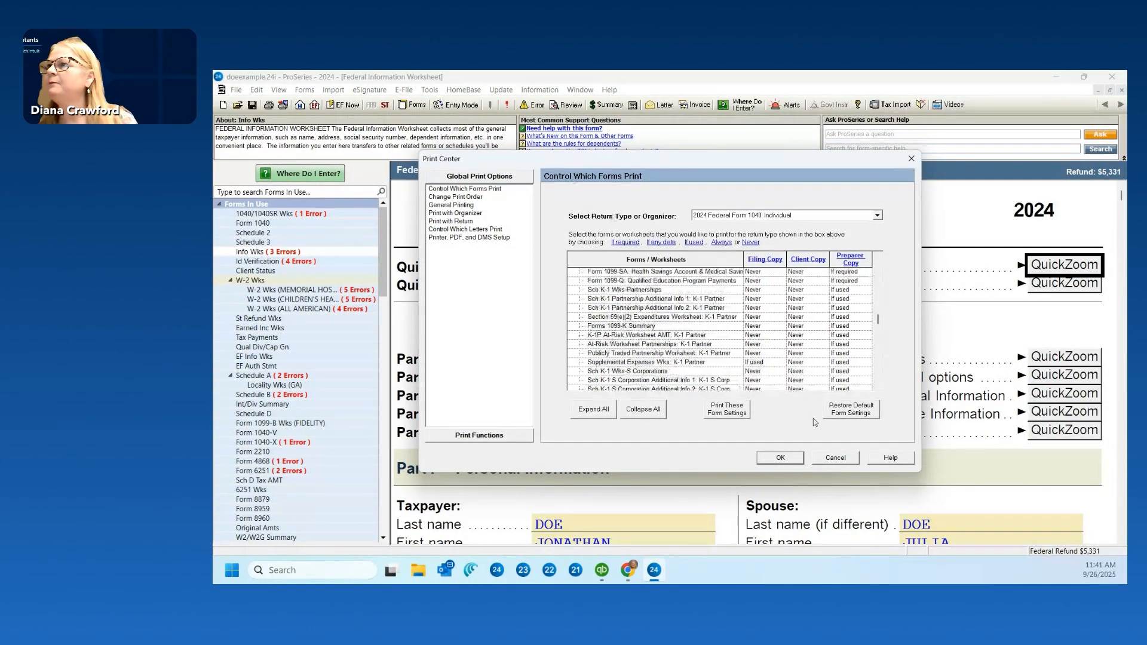
scroll(771, 332, "up", 10)
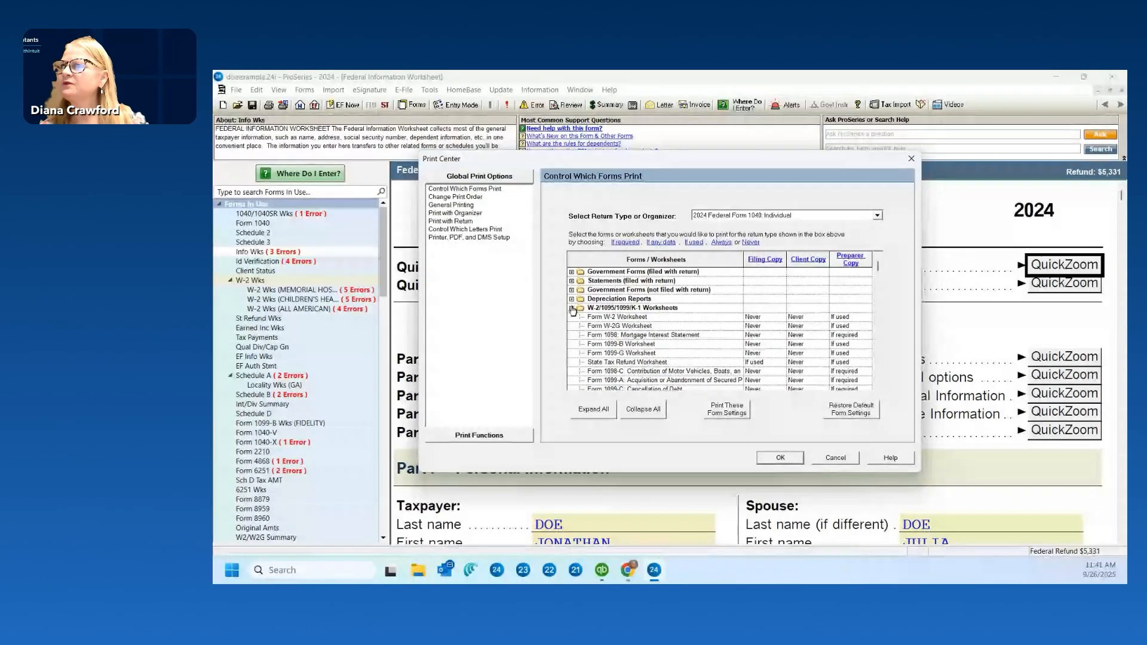
left_click(572, 309)
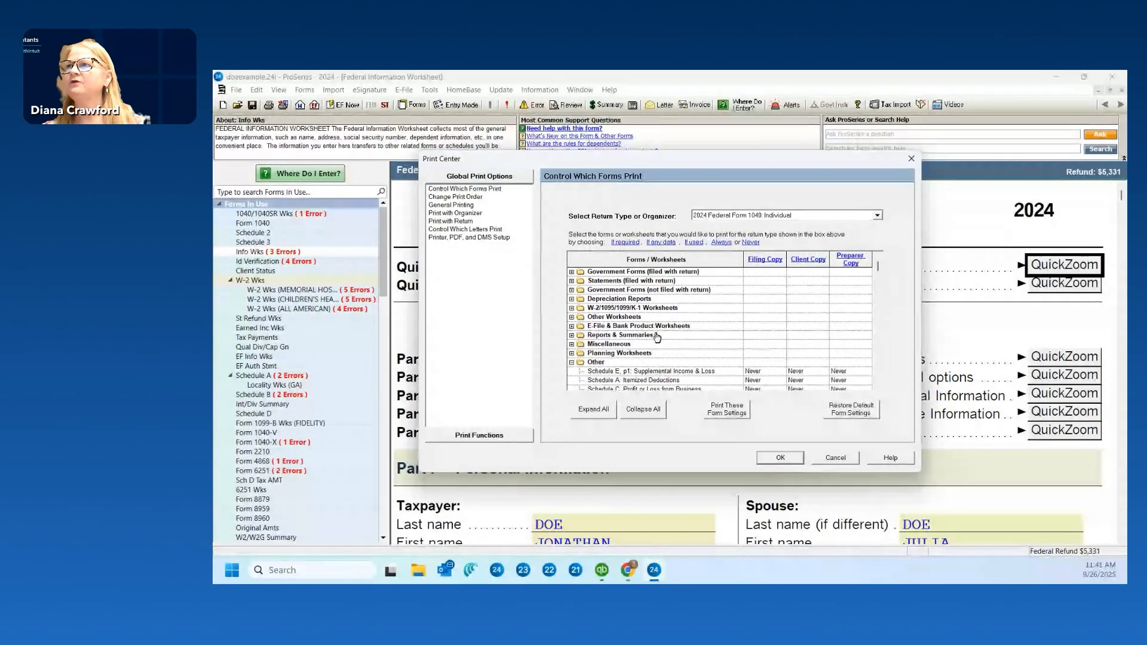
Expand the Reports & Summaries group and examine the copy settings for the Two-Year Comparison
left_click(572, 342)
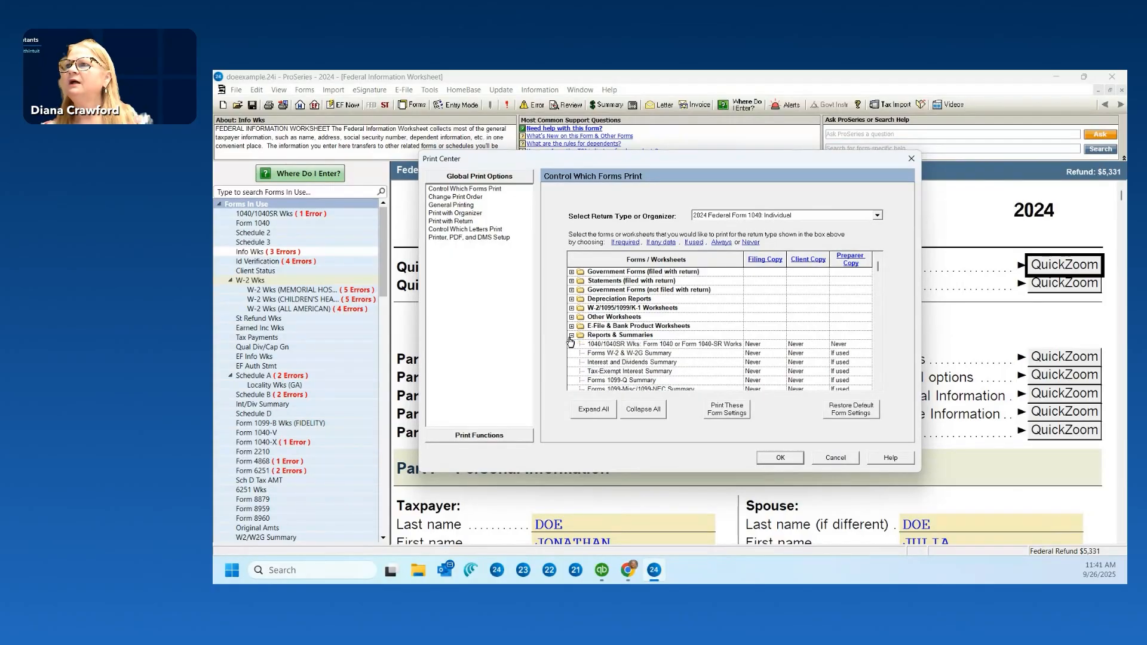
scroll(584, 347, "down", 2)
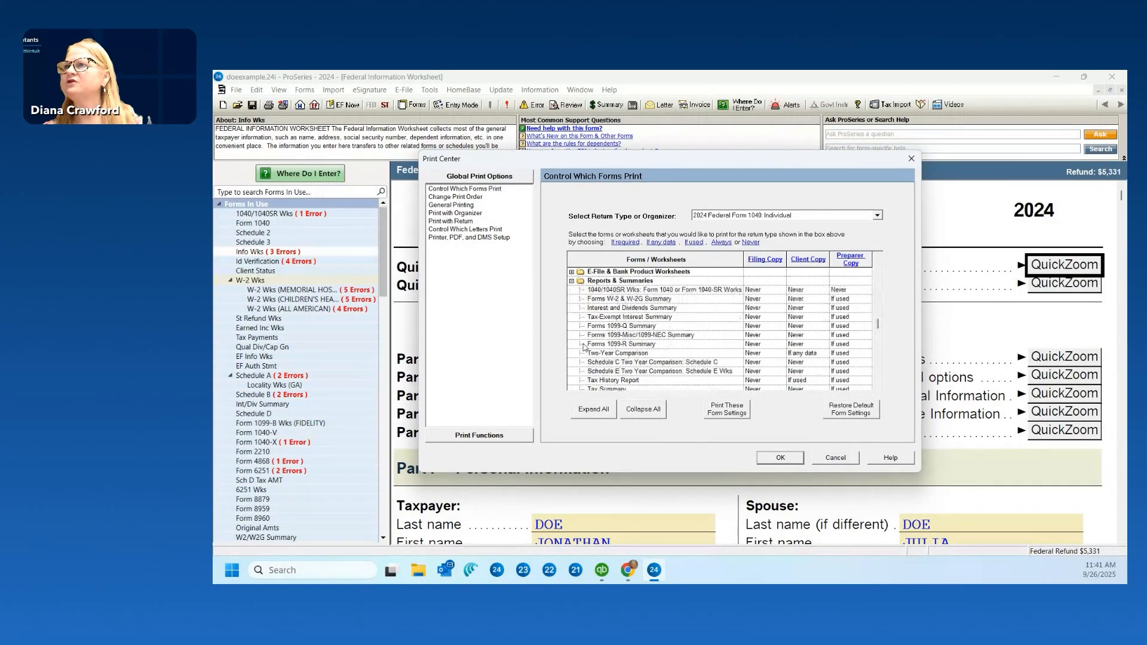
left_click(652, 354)
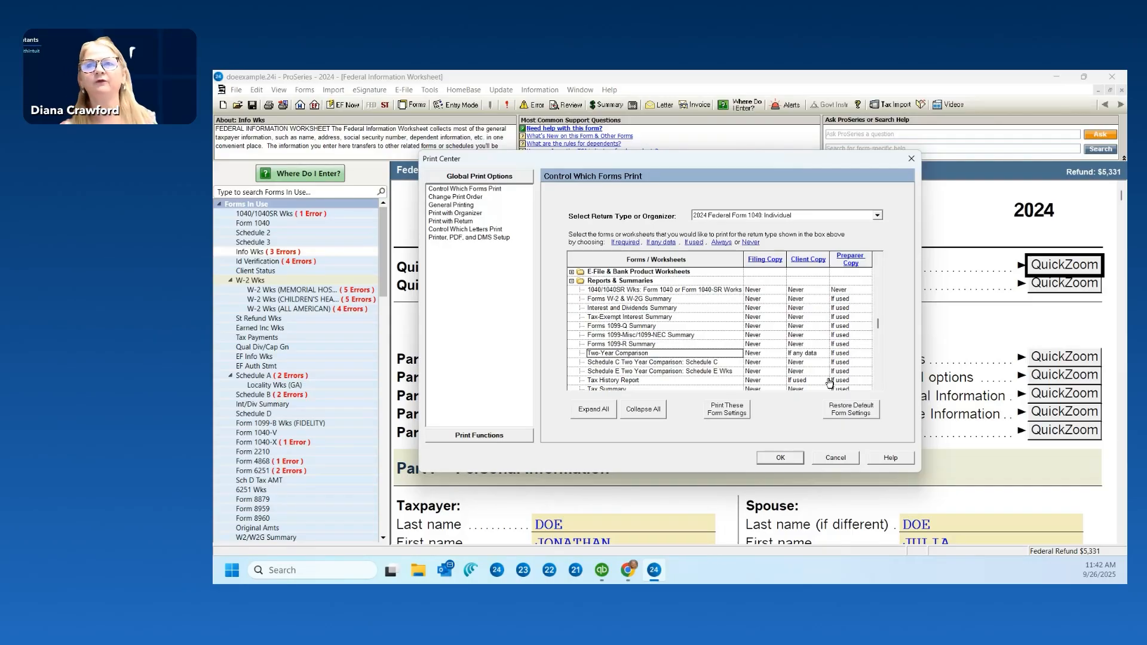
Collapse the open form groups and examine the Depreciation Reports copy settings for the 2024 Federal Form 1120S S Corporations return type
left_click(579, 281)
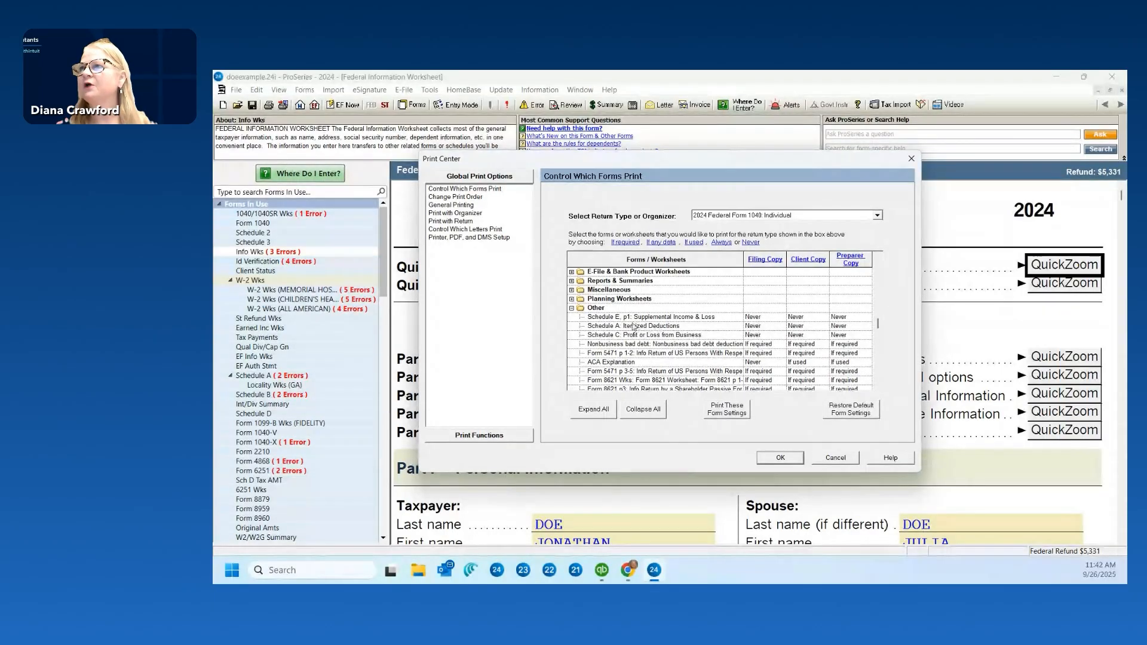
left_click(572, 309)
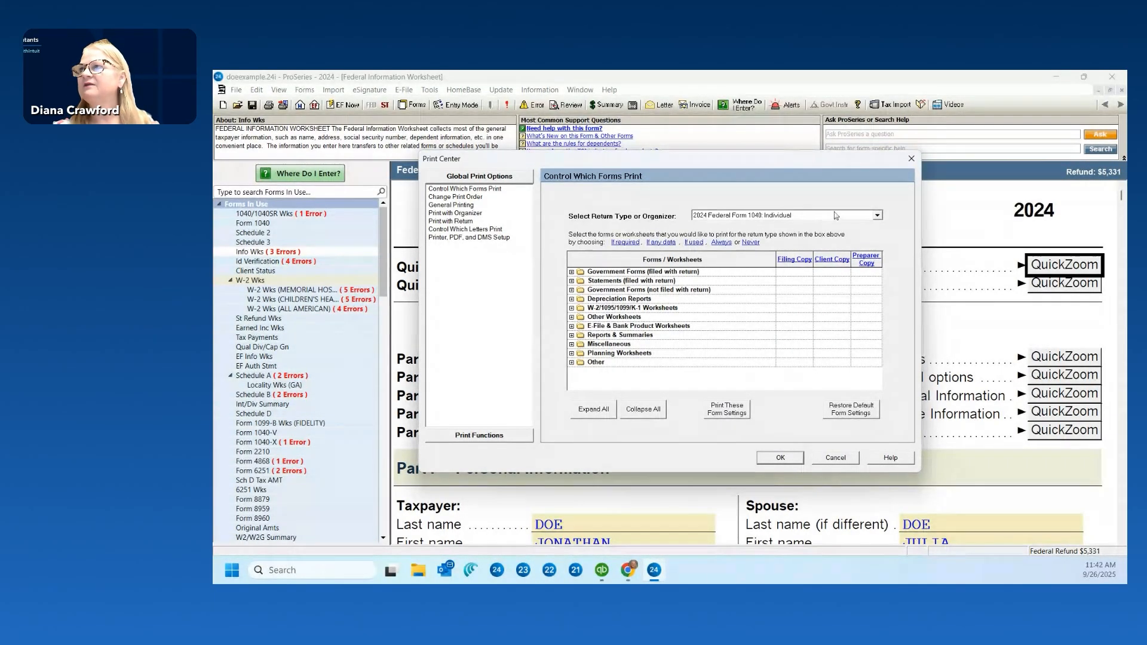
left_click(878, 216)
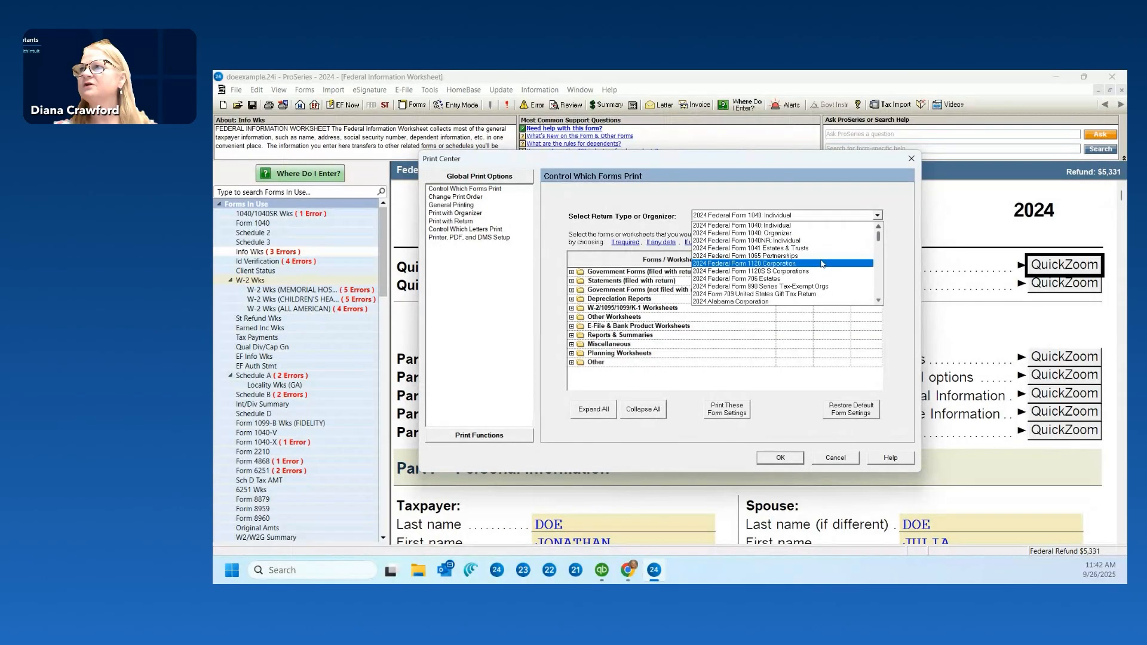
left_click(822, 271)
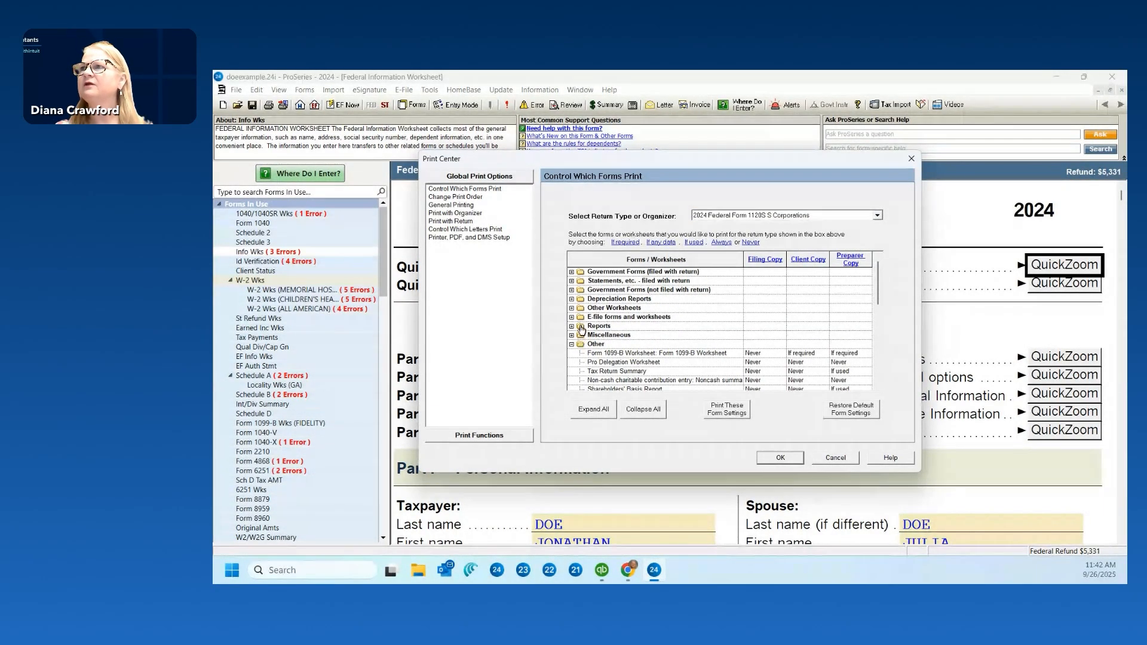
left_click(571, 299)
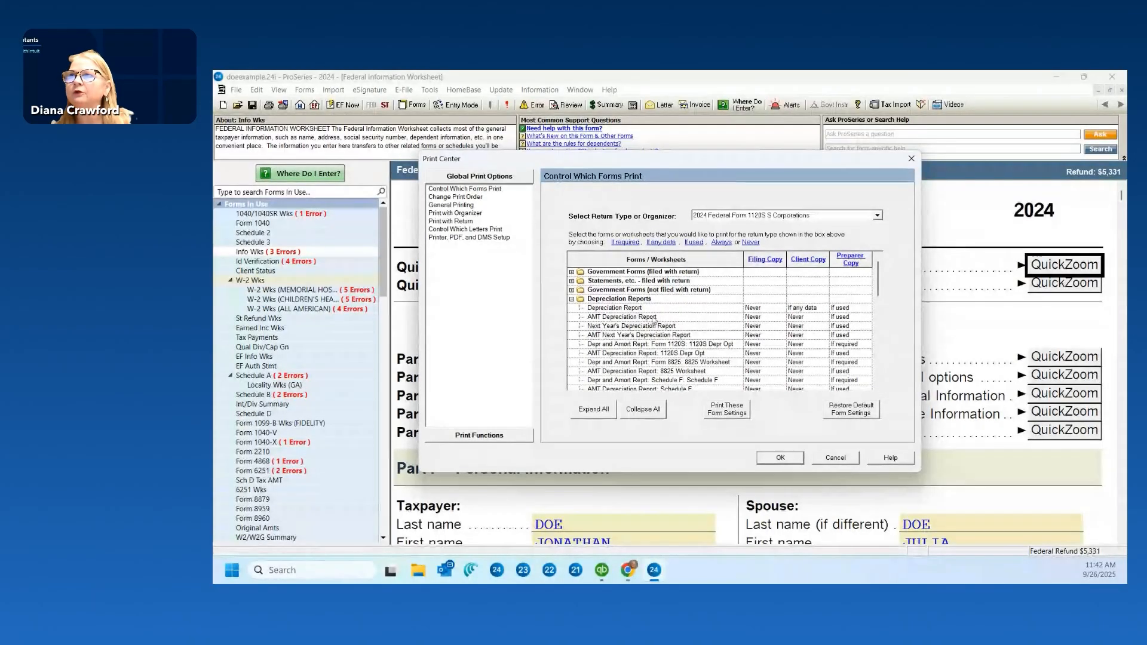
left_click(571, 298)
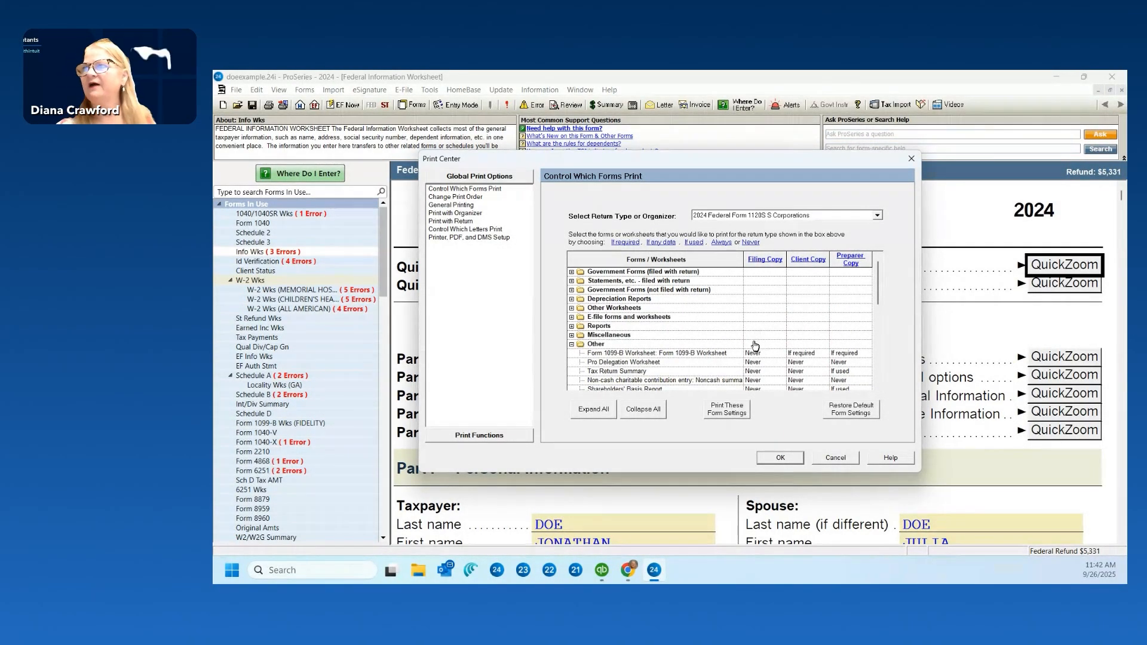
In the Other group for 1120S, set the client copy of the Shareholders' Basis Report to If used, and collapse the group
scroll(744, 345, "down", 1)
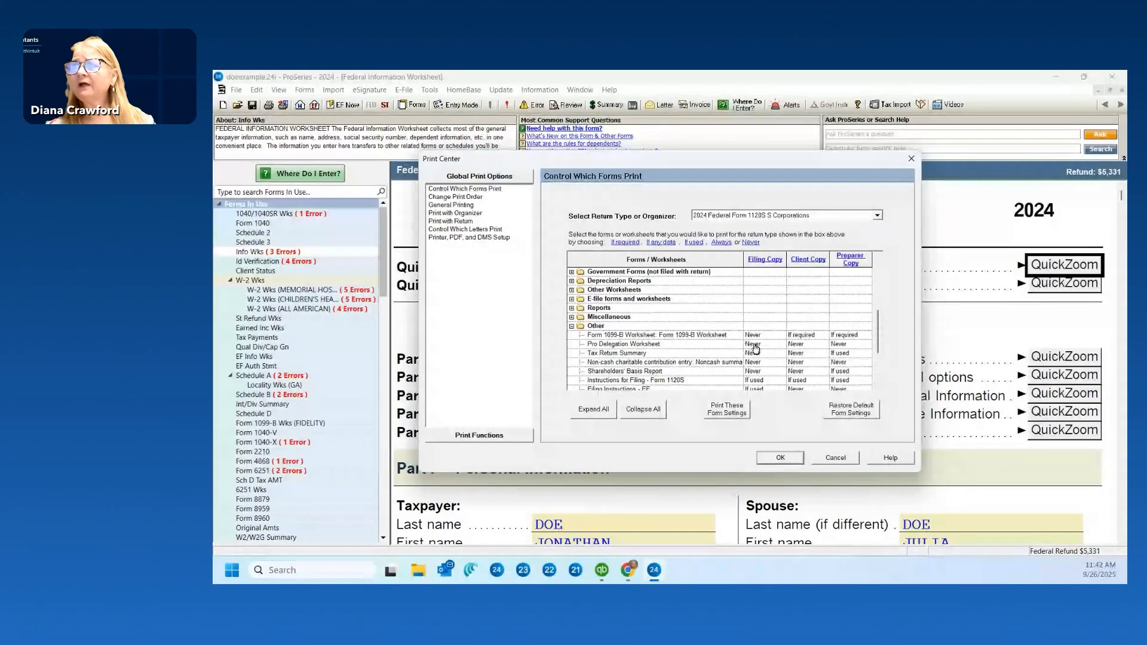
left_click(809, 371)
left_click(822, 371)
left_click(819, 382)
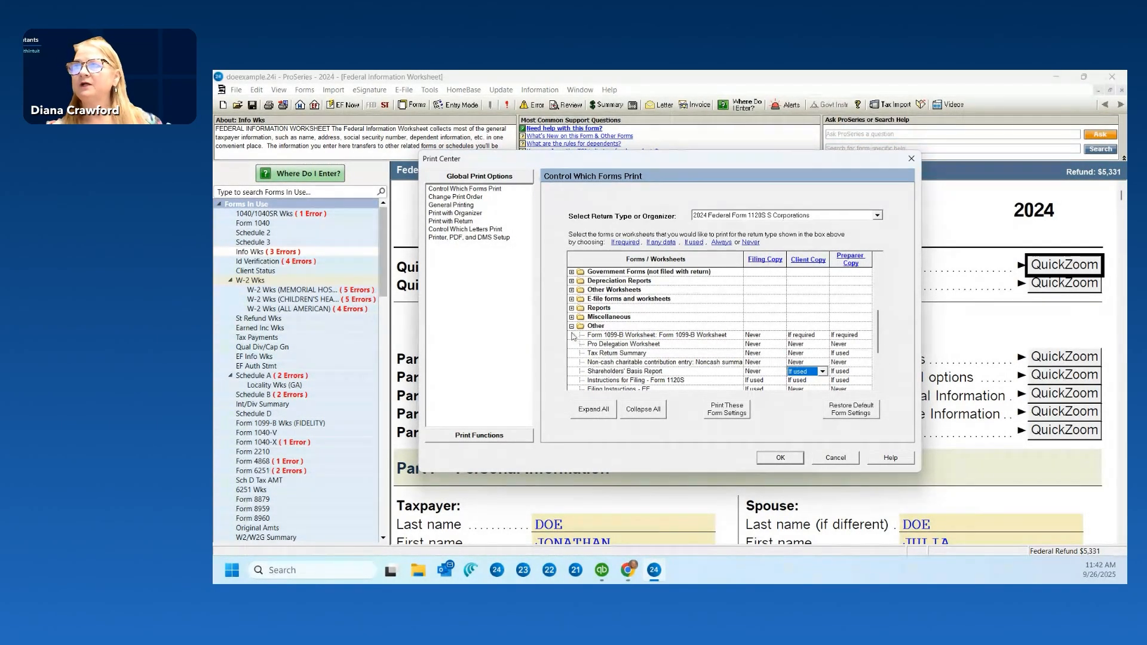
left_click(571, 326)
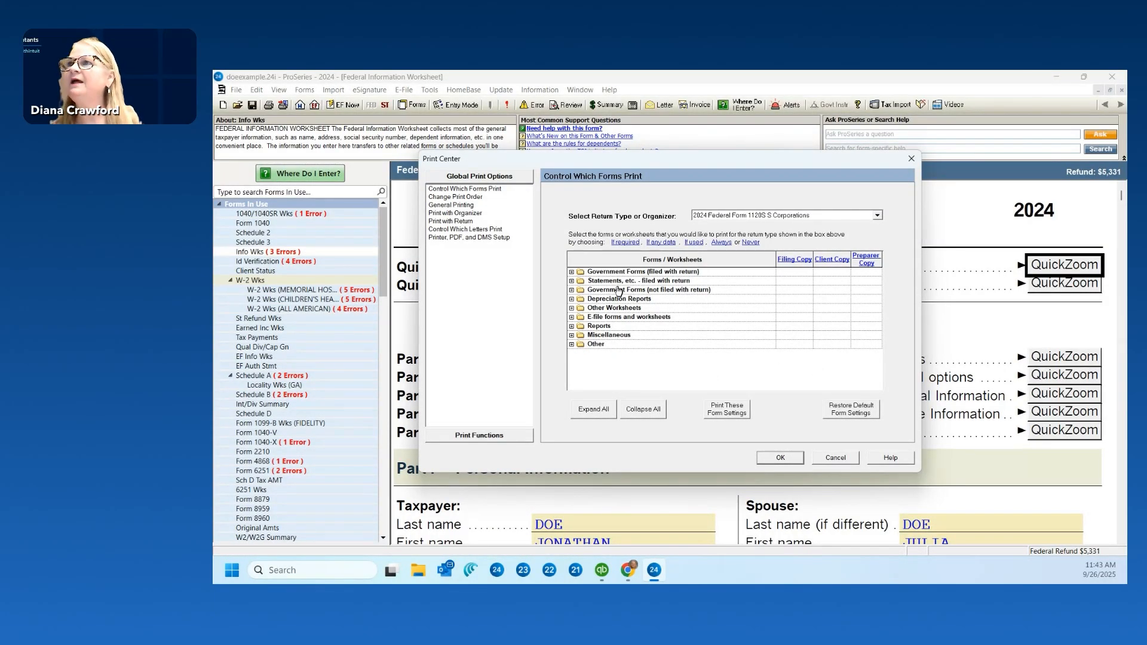
Switch to the Change Print Order options without saving the pending form print changes
left_click(478, 190)
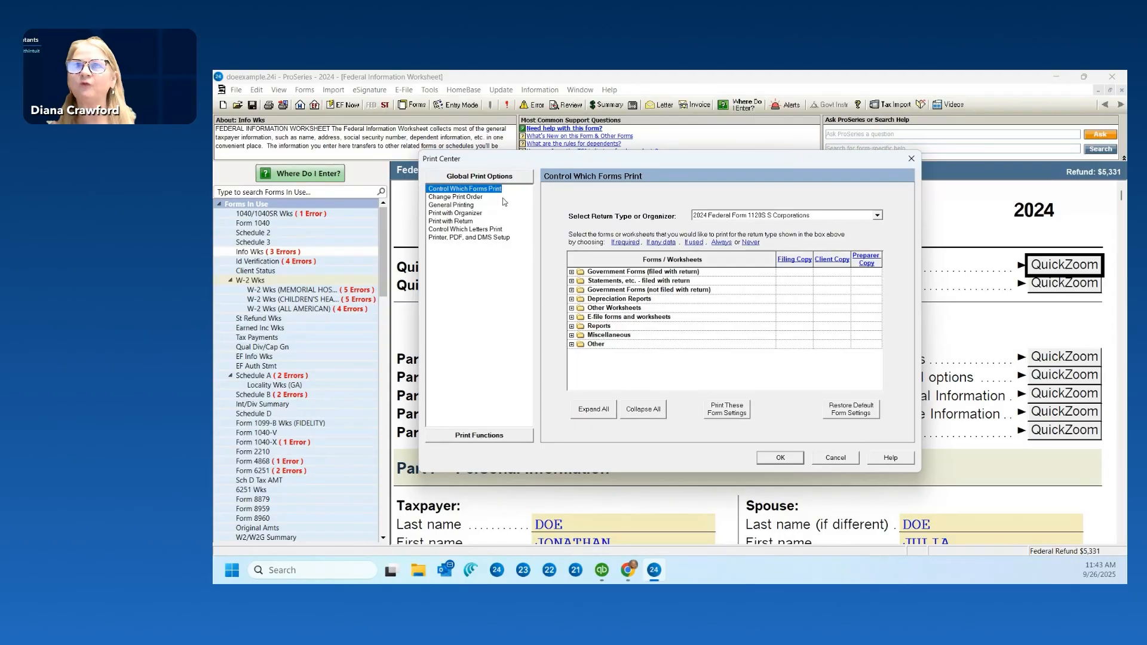
left_click(472, 197)
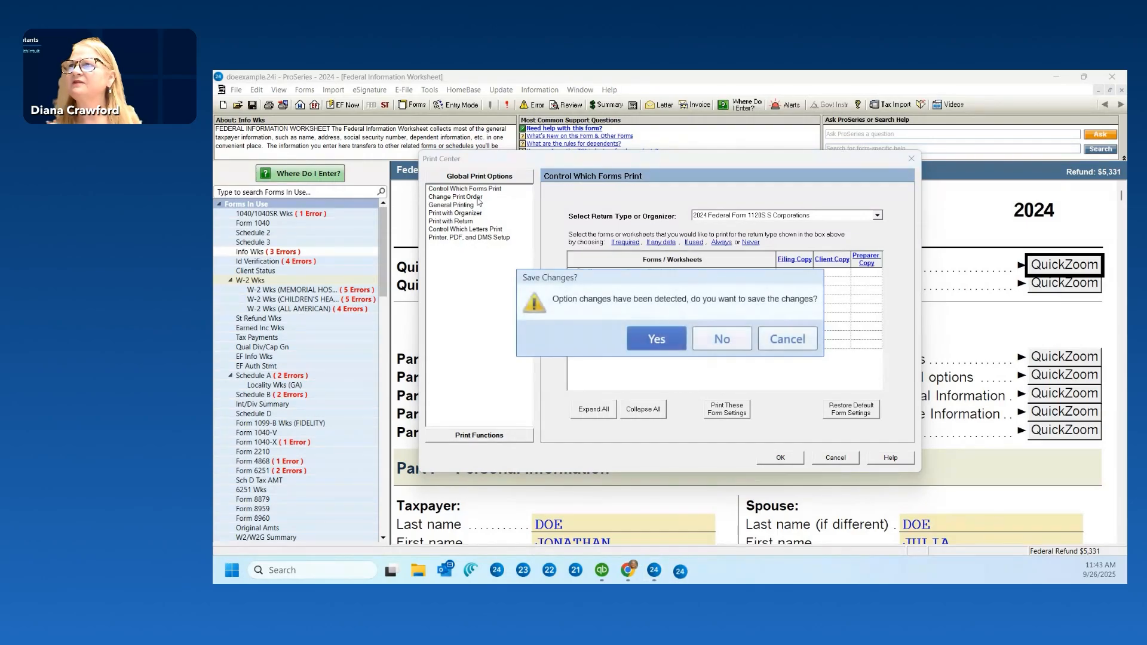
left_click(742, 346)
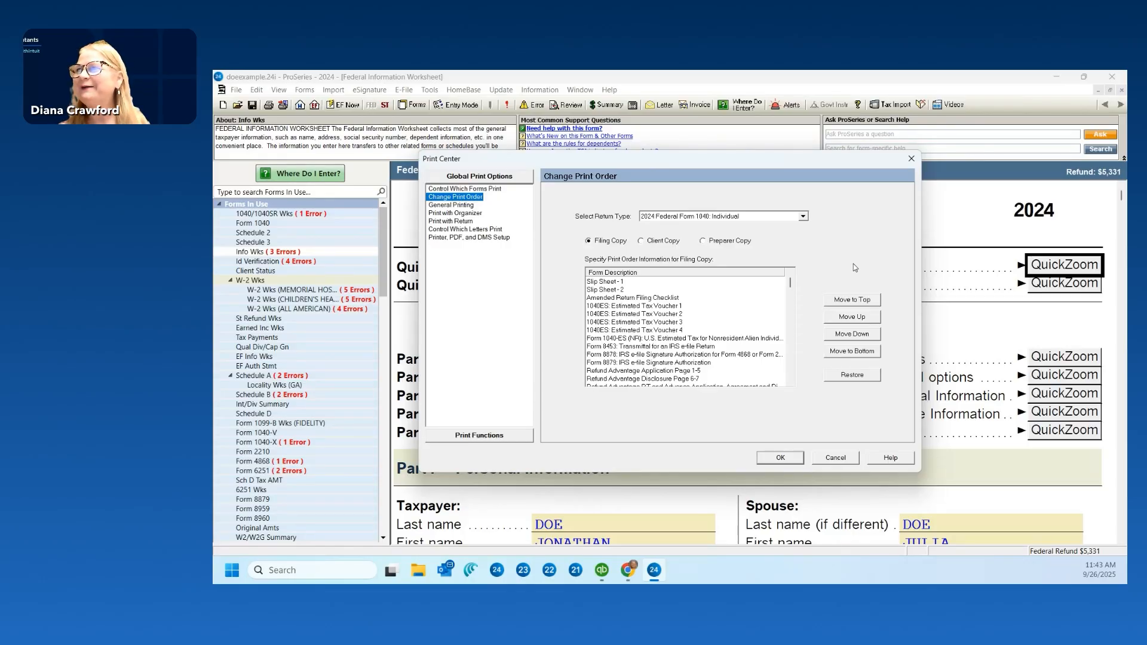
Move 1040ES: Estimated Tax Voucher 1 to the bottom of the filing copy print order for the 2024 Federal Form 1040 Individual return
left_click(747, 306)
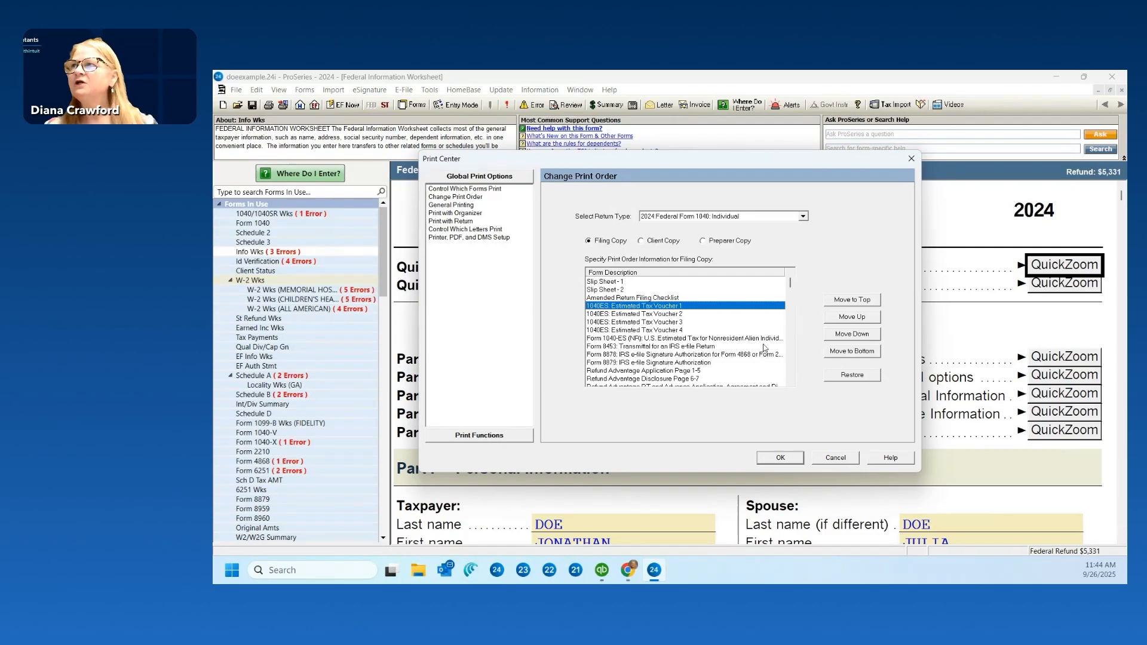
left_click(870, 336)
left_click(869, 335)
left_click(869, 336)
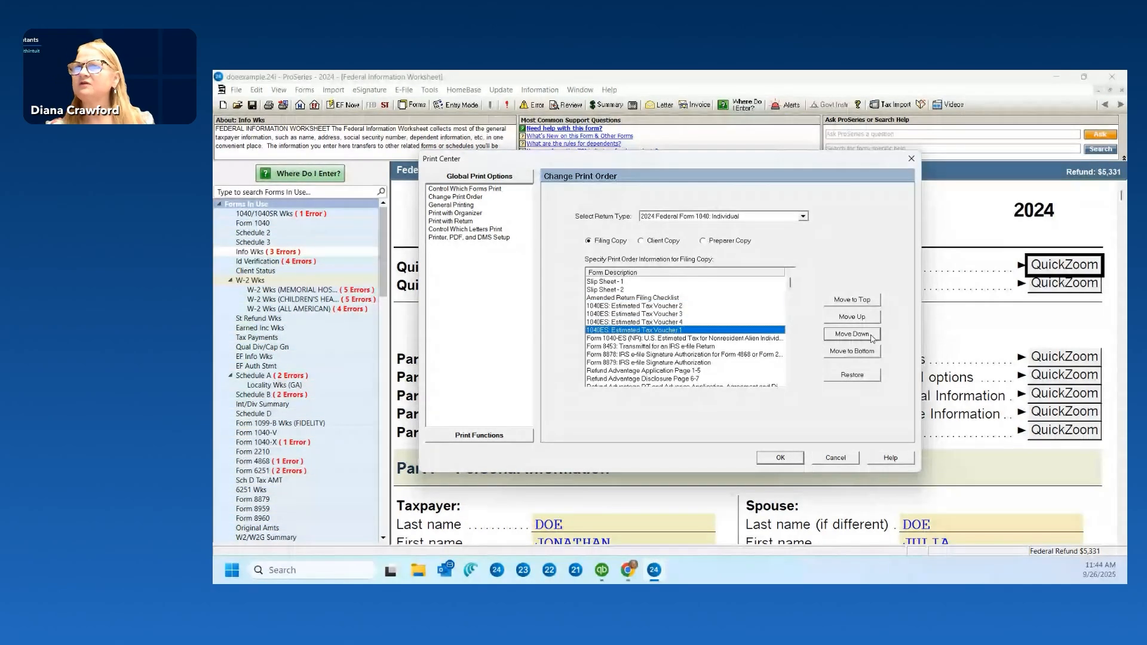
left_click(869, 336)
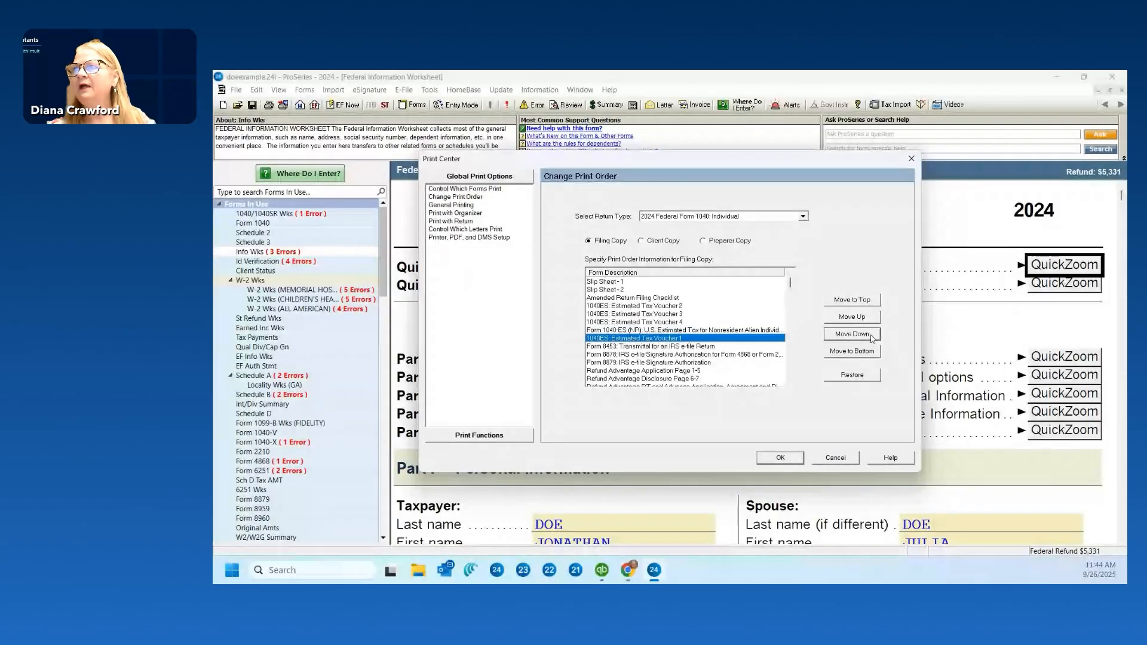
left_click(869, 335)
left_click(869, 336)
left_click(870, 336)
left_click(870, 336)
left_click(869, 336)
left_click(869, 335)
left_click(871, 336)
left_click(871, 337)
left_click(871, 337)
left_click(871, 336)
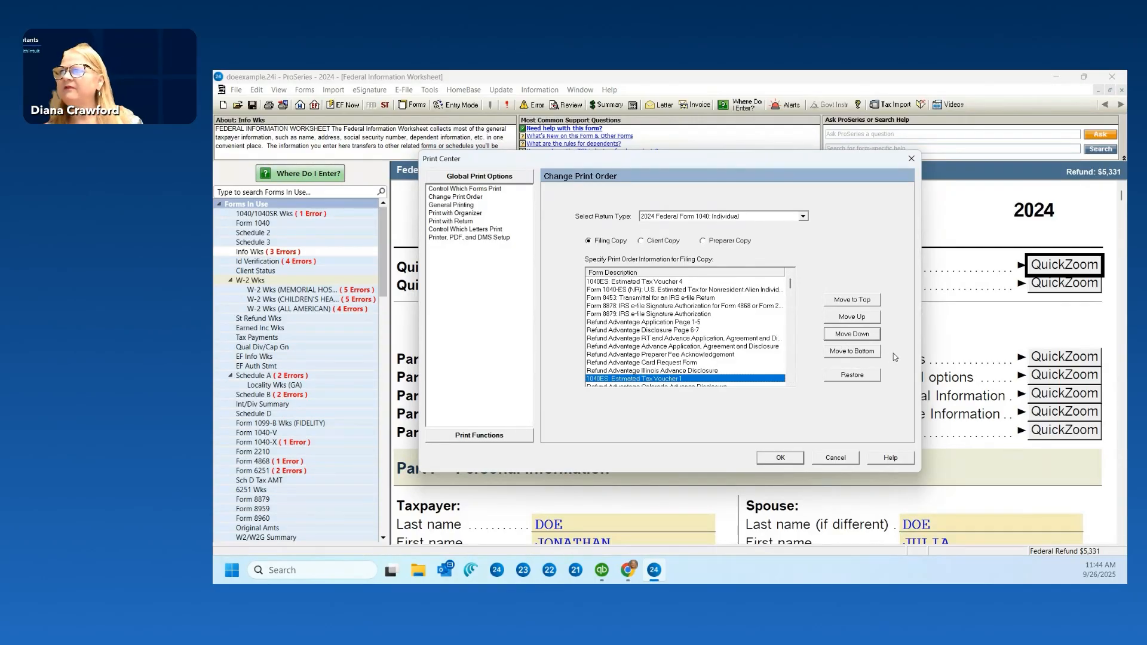
left_click(864, 352)
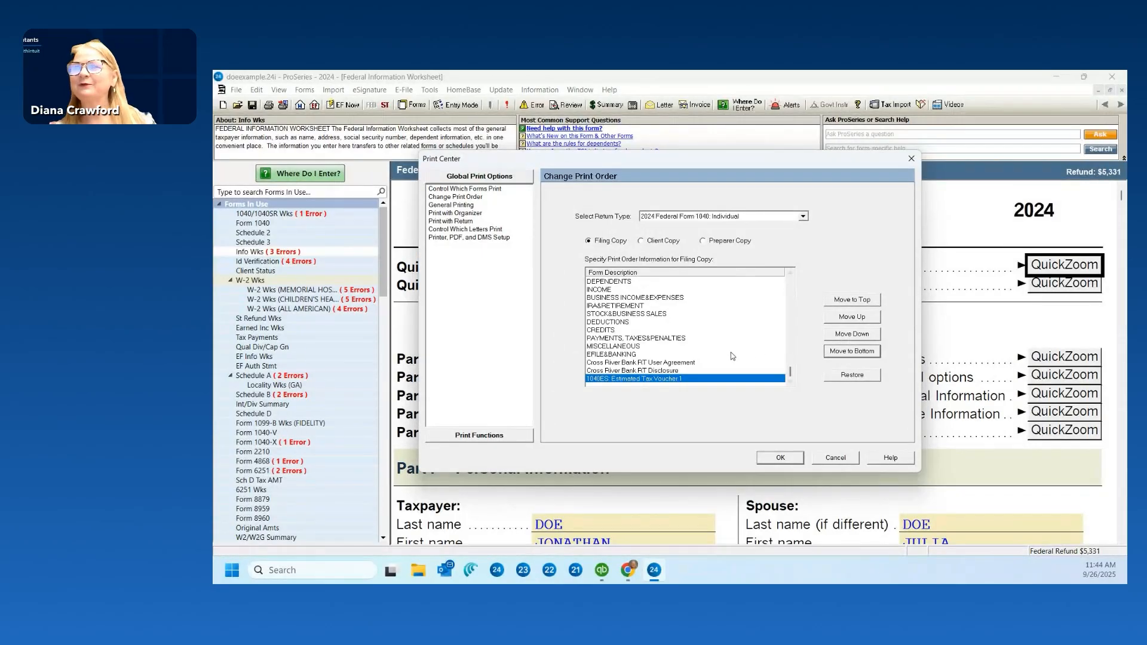
Review the filing copy print order from its beginning, and view the print orders for the client and preparer copies
left_click_drag(789, 370, 779, 272)
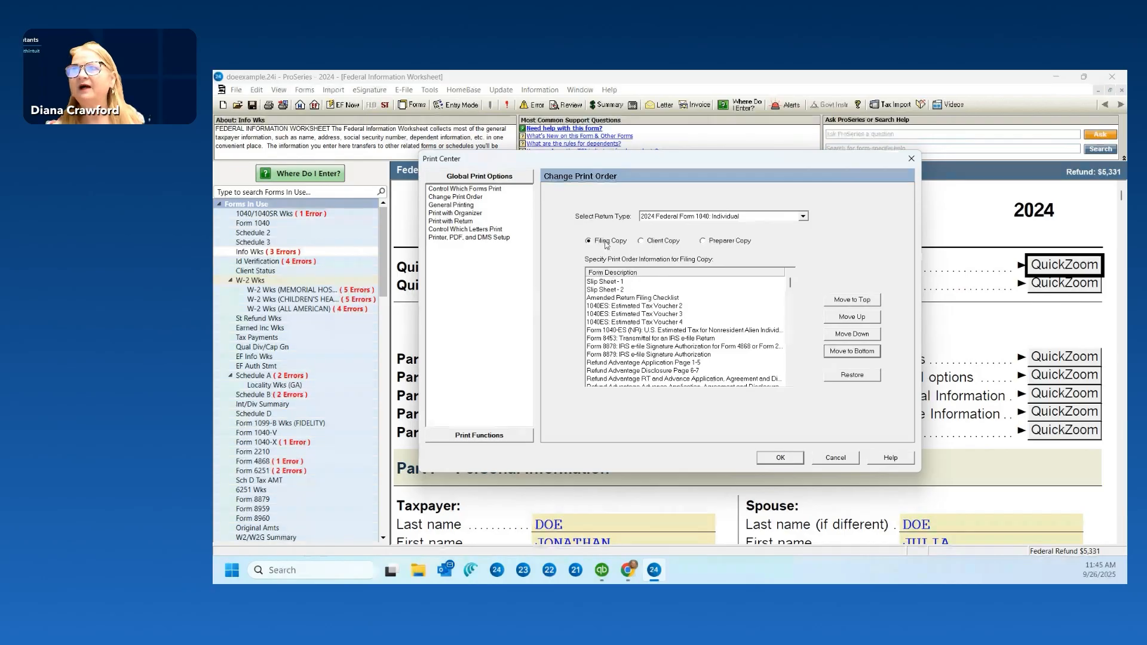
left_click(643, 242)
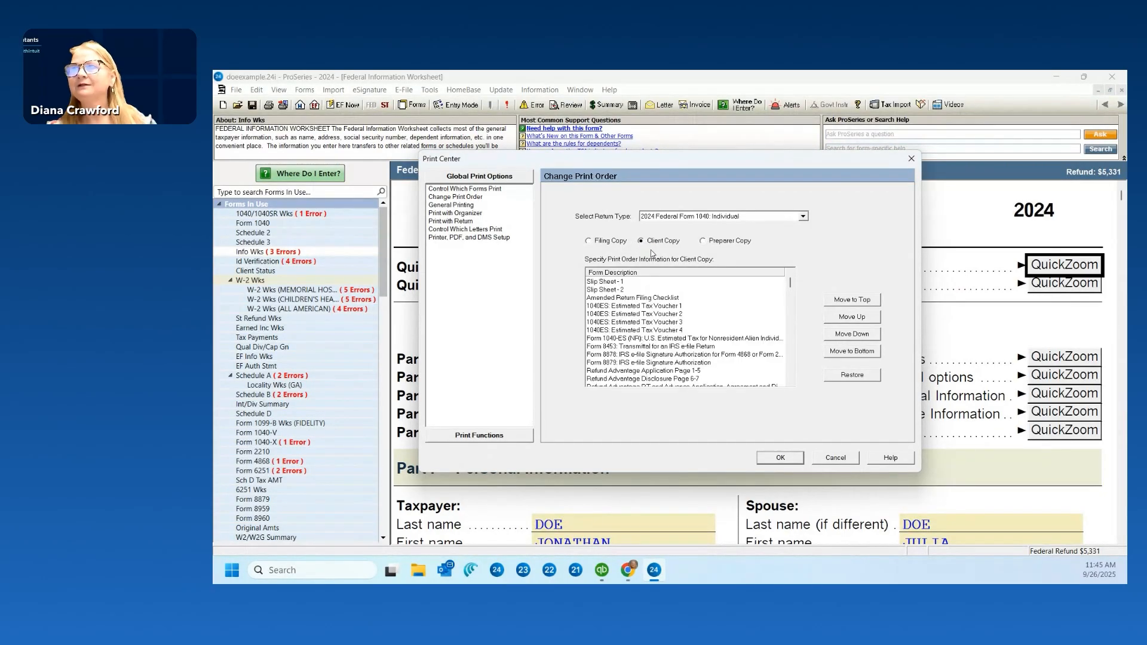
left_click(703, 242)
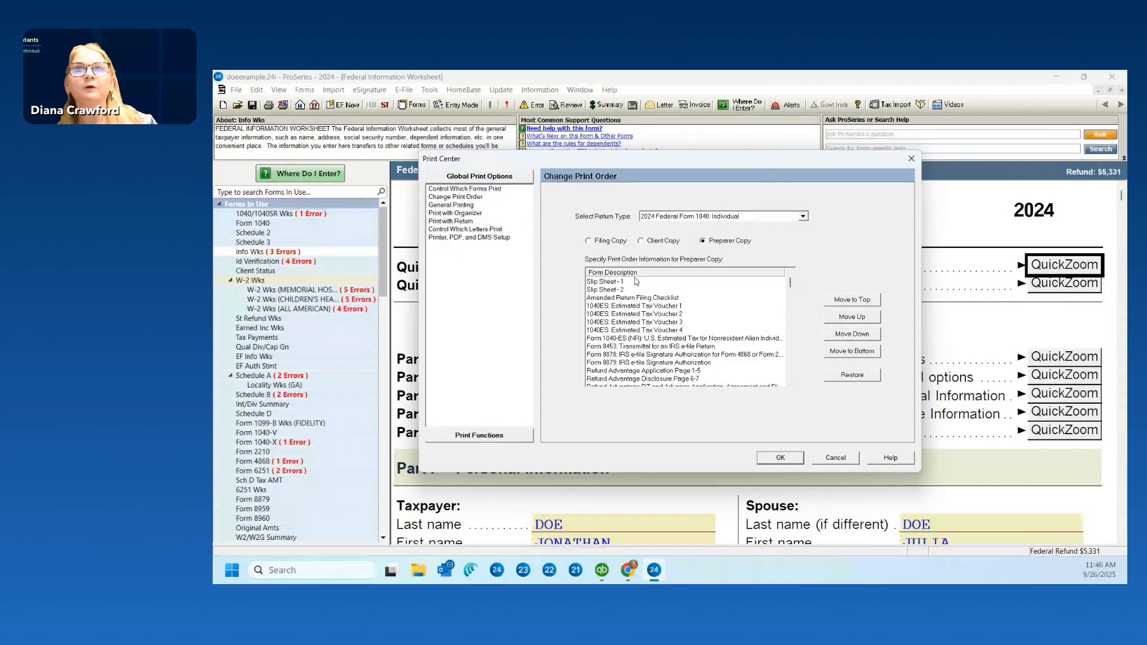
Under General Printing, turn on Always Print using Adobe Acrobat Reader and turn it off again
left_click(473, 206)
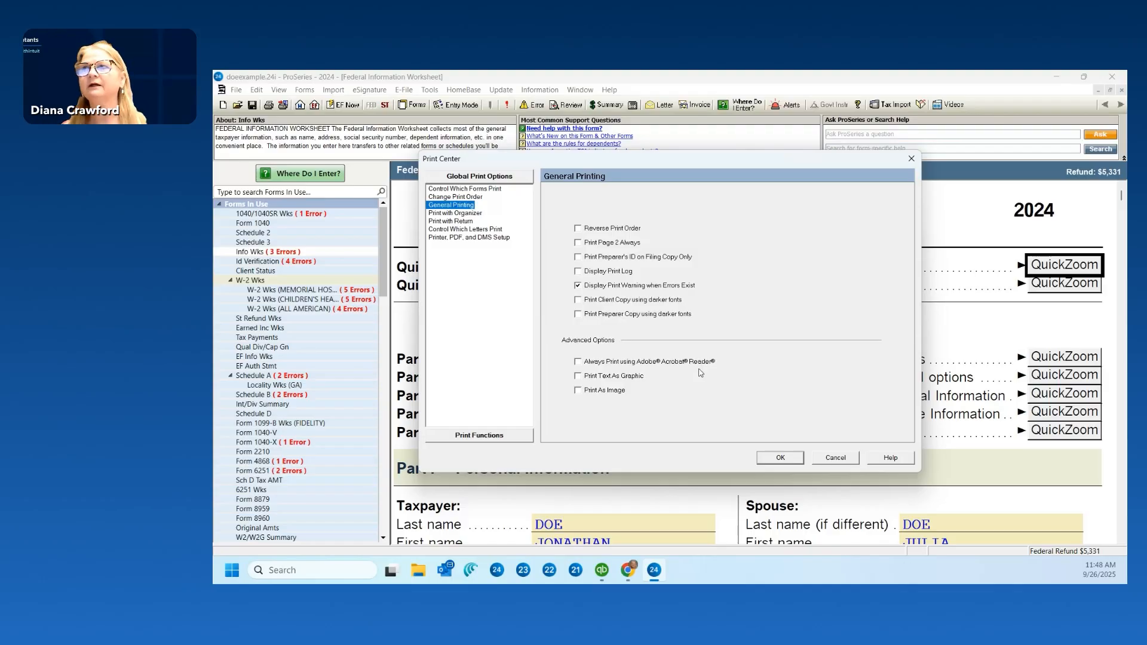
left_click(578, 361)
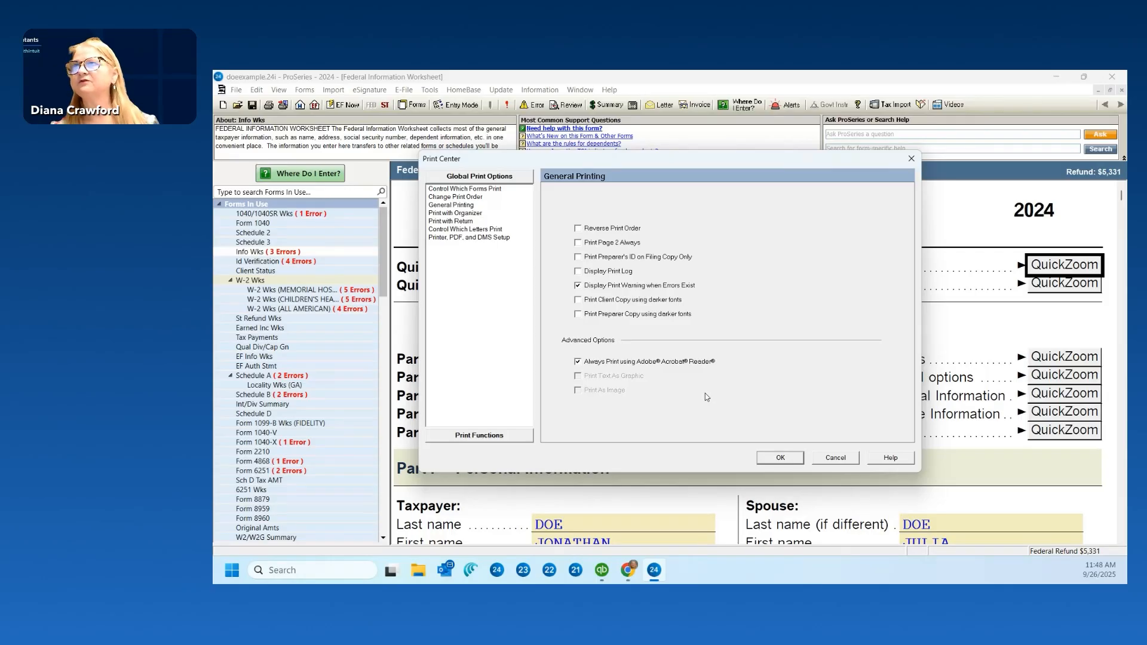
left_click(578, 362)
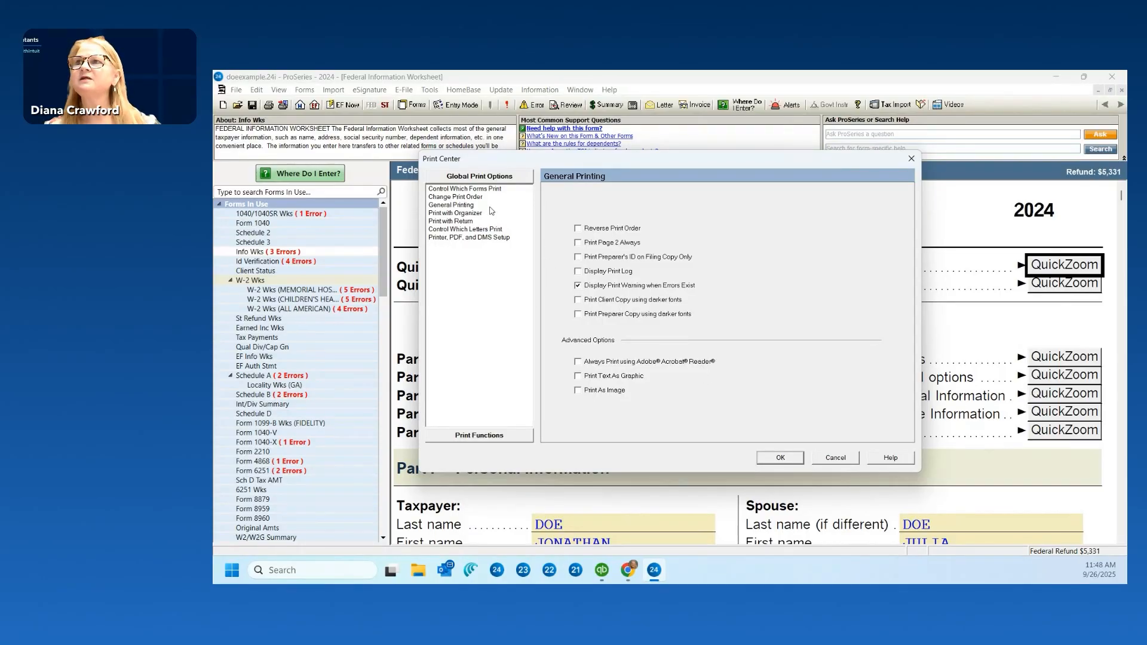
left_click(470, 207)
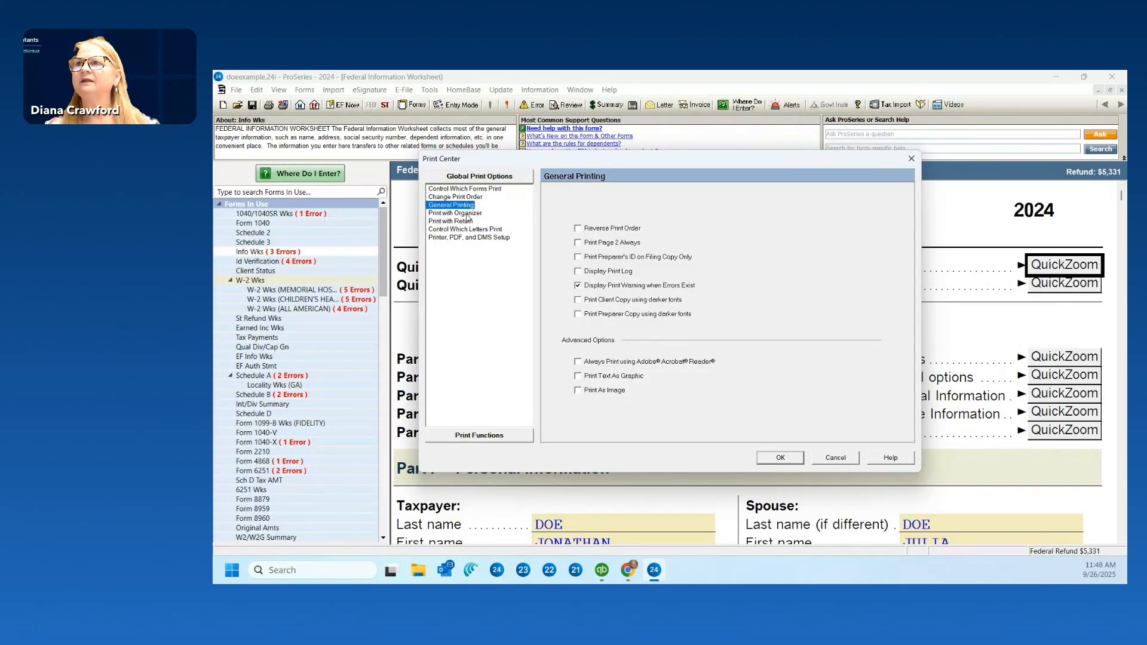
Examine which supplementary items print with the organizer and with the return for each copy
left_click(468, 214)
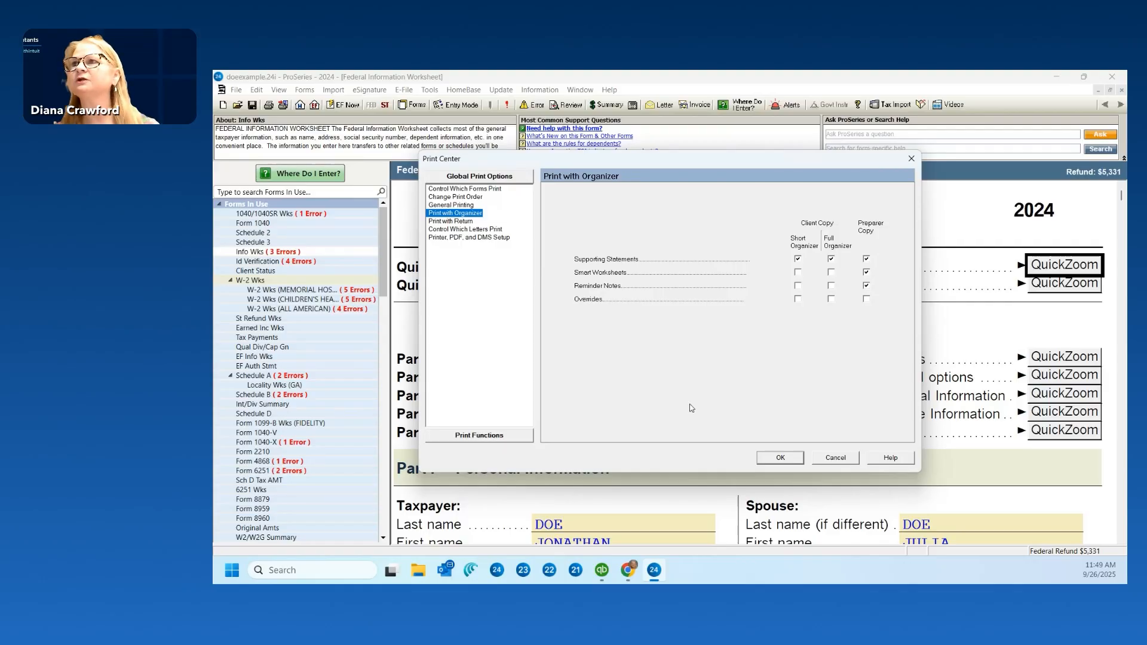
left_click(470, 223)
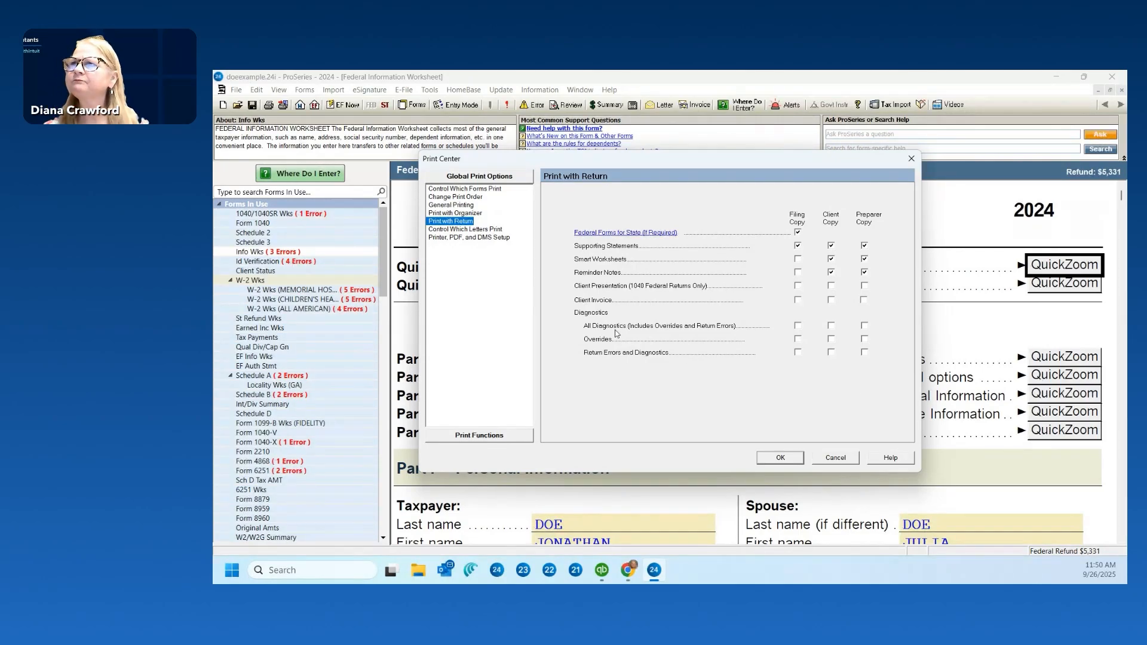
Examine which letters print for the 1040 Individual, 1040 Organizer, 1120S S Corporations and 1040NR Individual return types
left_click(485, 231)
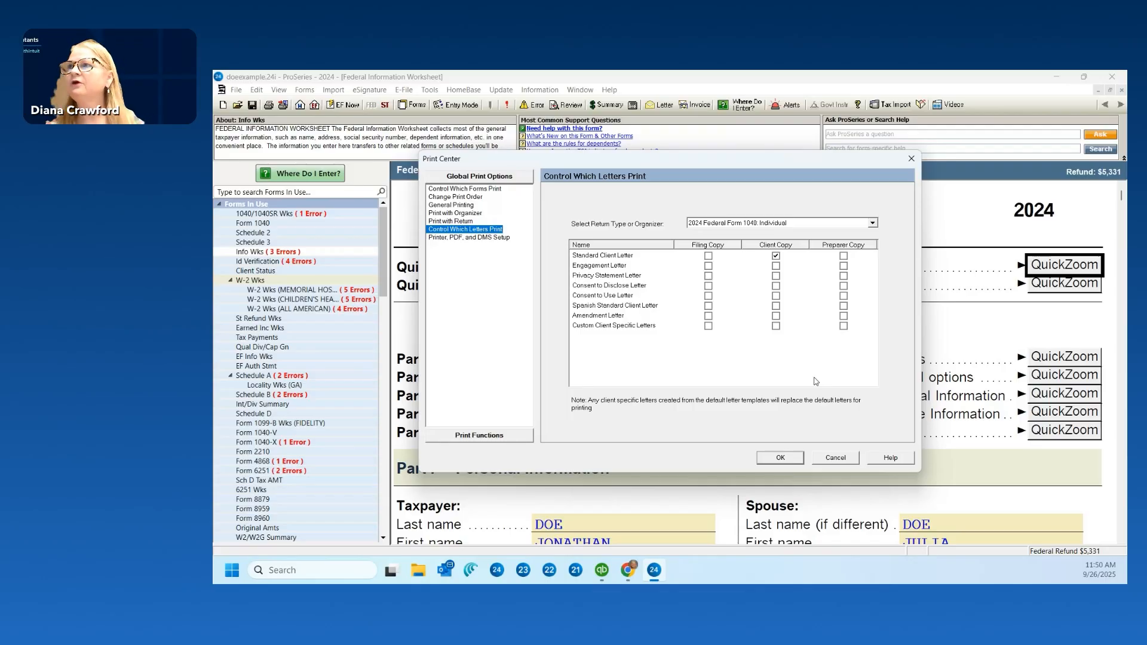
left_click(872, 223)
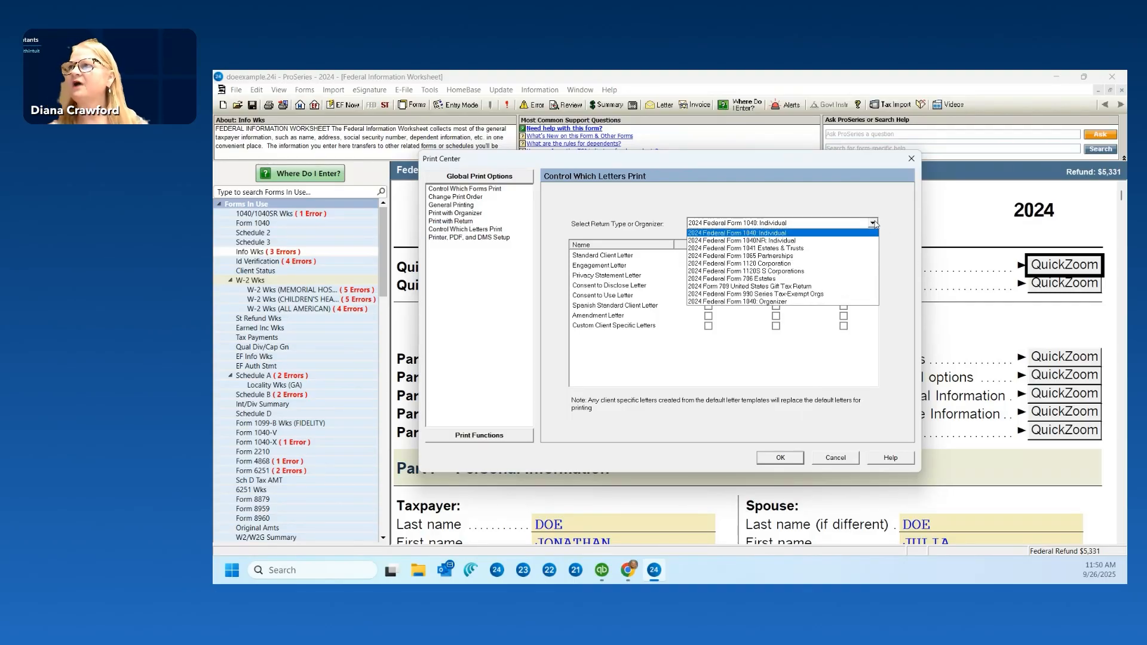
left_click(853, 302)
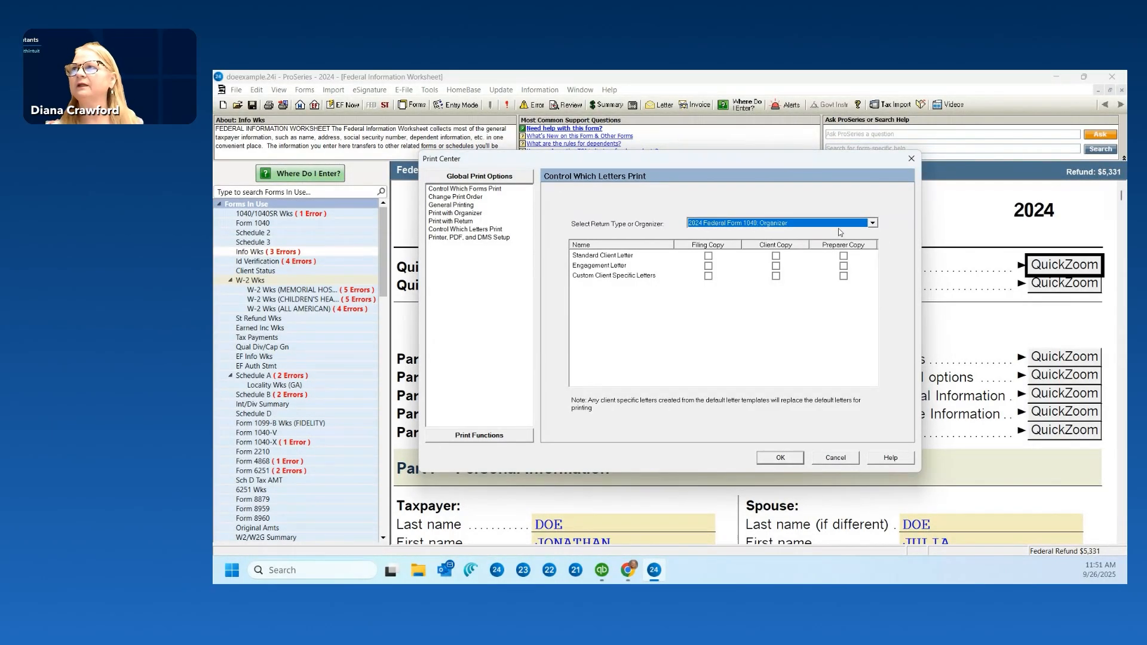
left_click(872, 223)
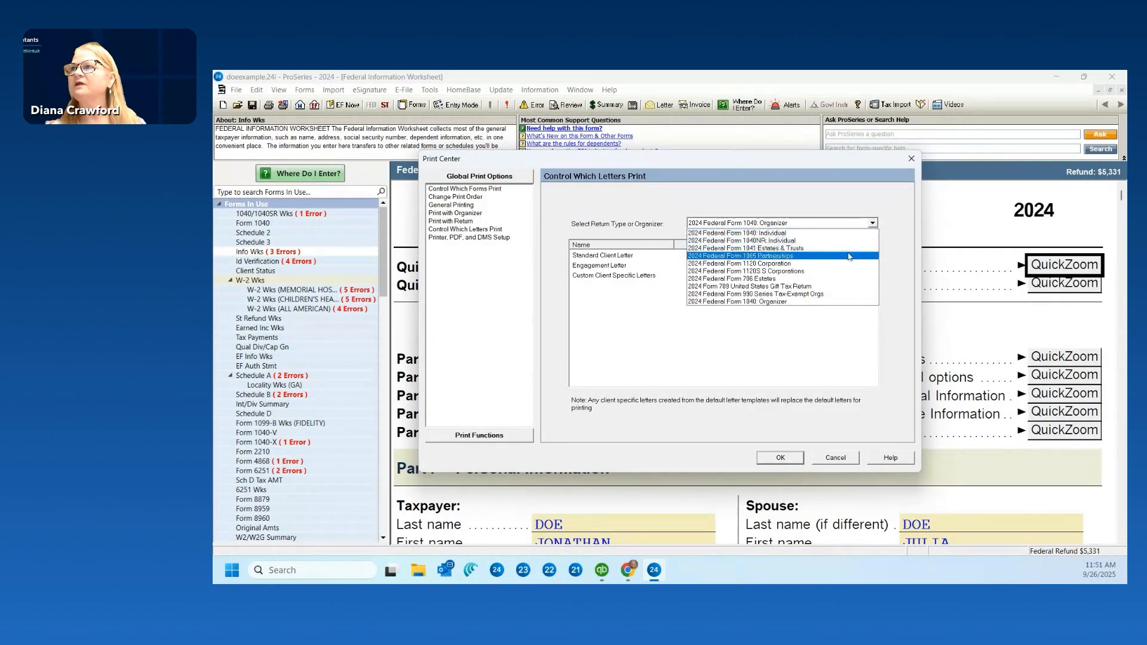
left_click(836, 271)
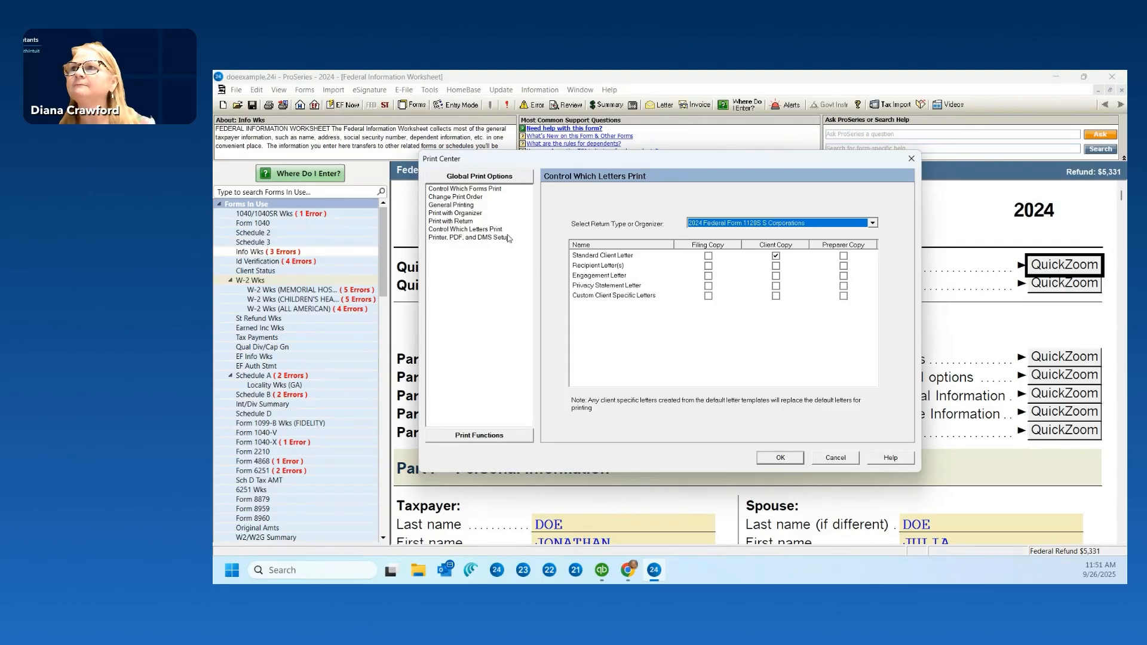
left_click(872, 224)
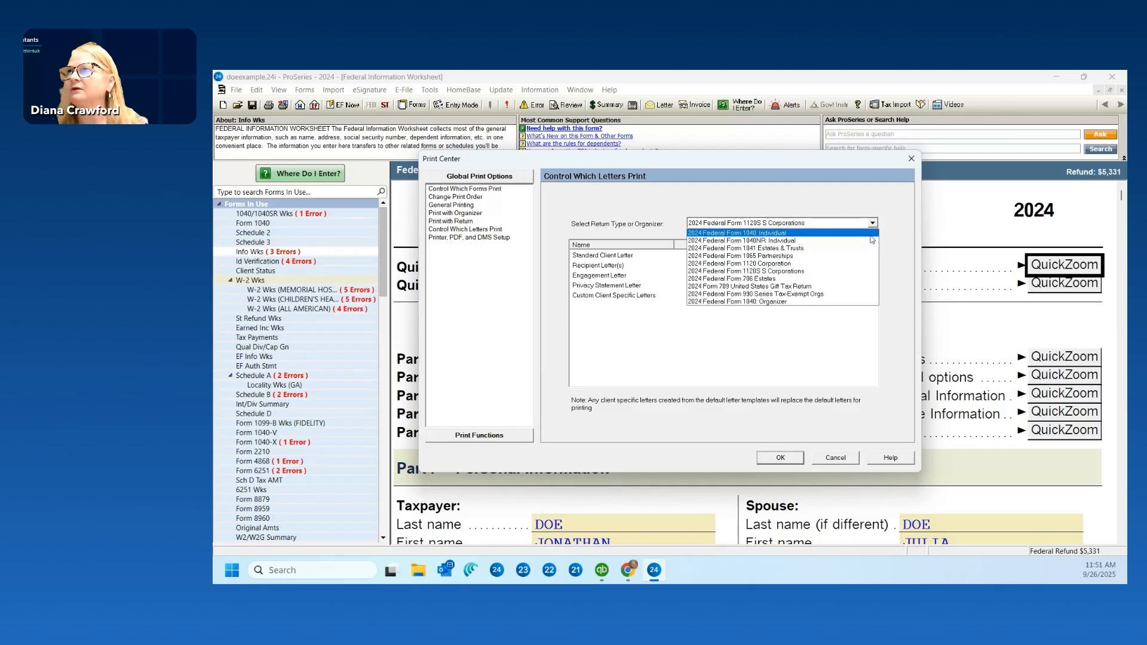
left_click(847, 242)
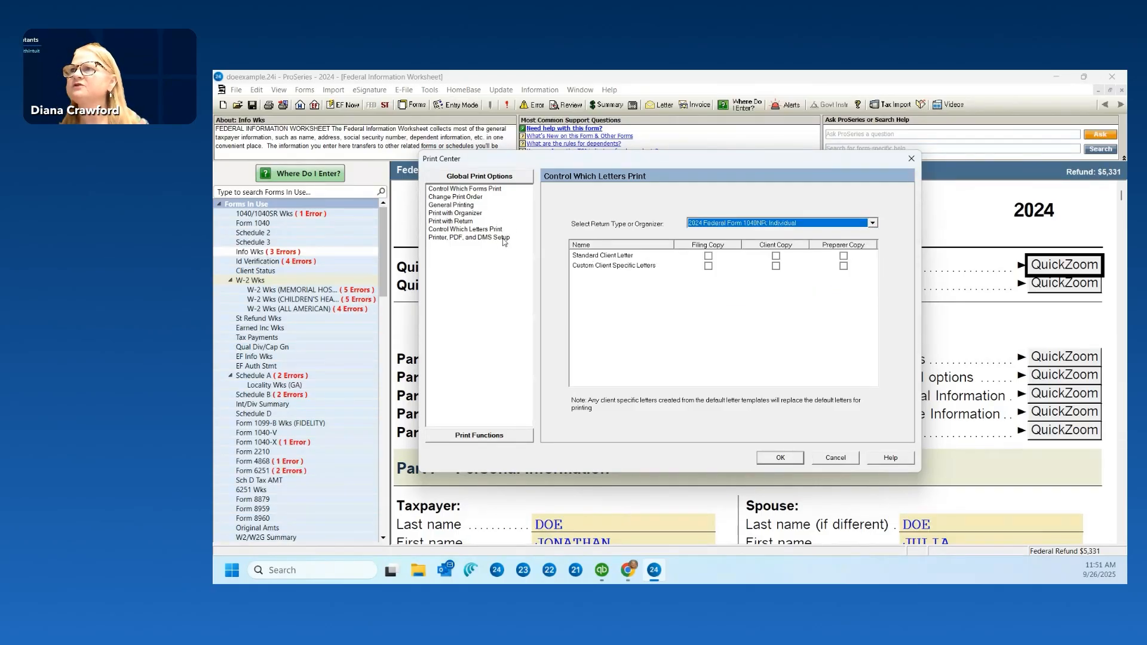
Review the Printer, PDF, and DMS Setup options and accept the global print options
left_click(503, 238)
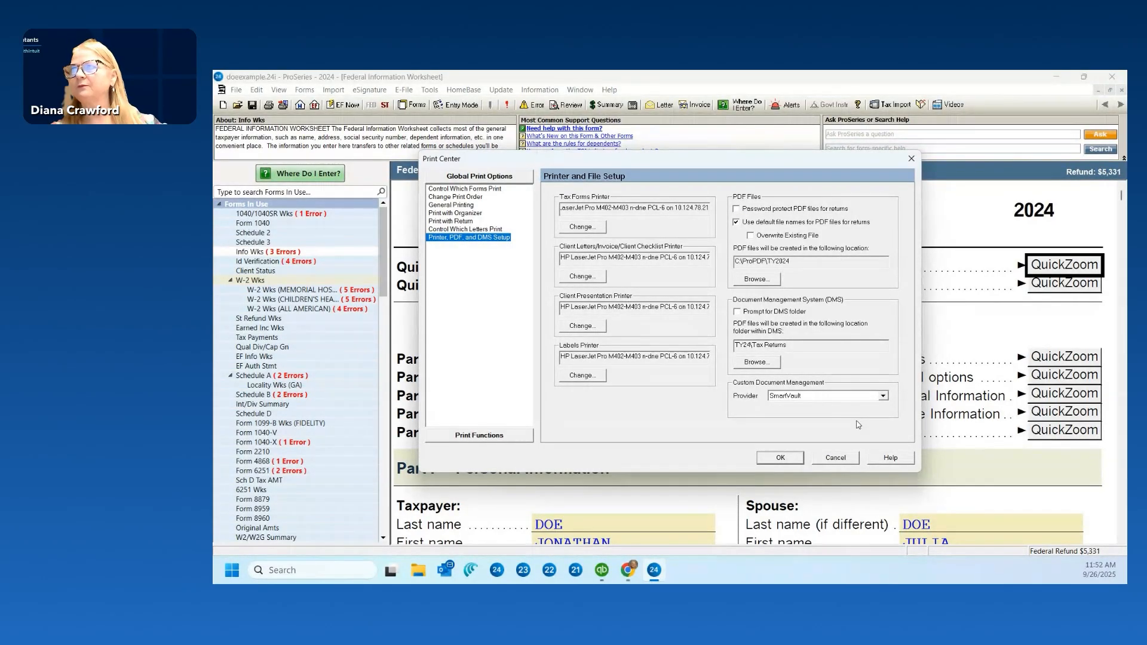
left_click(781, 458)
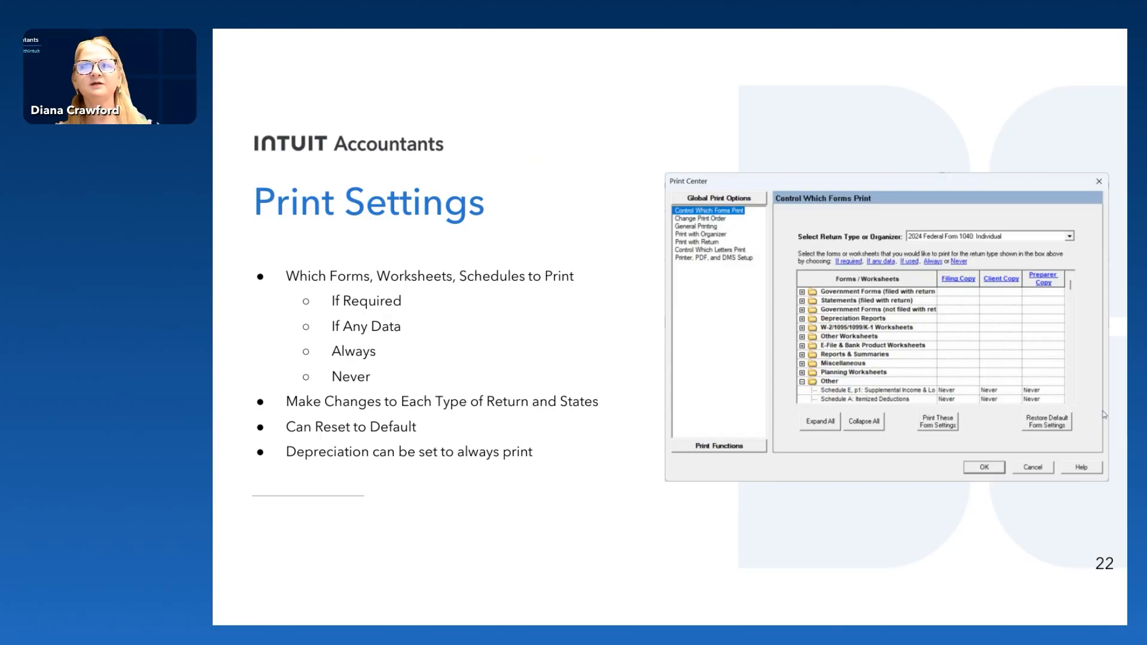
key("Right")
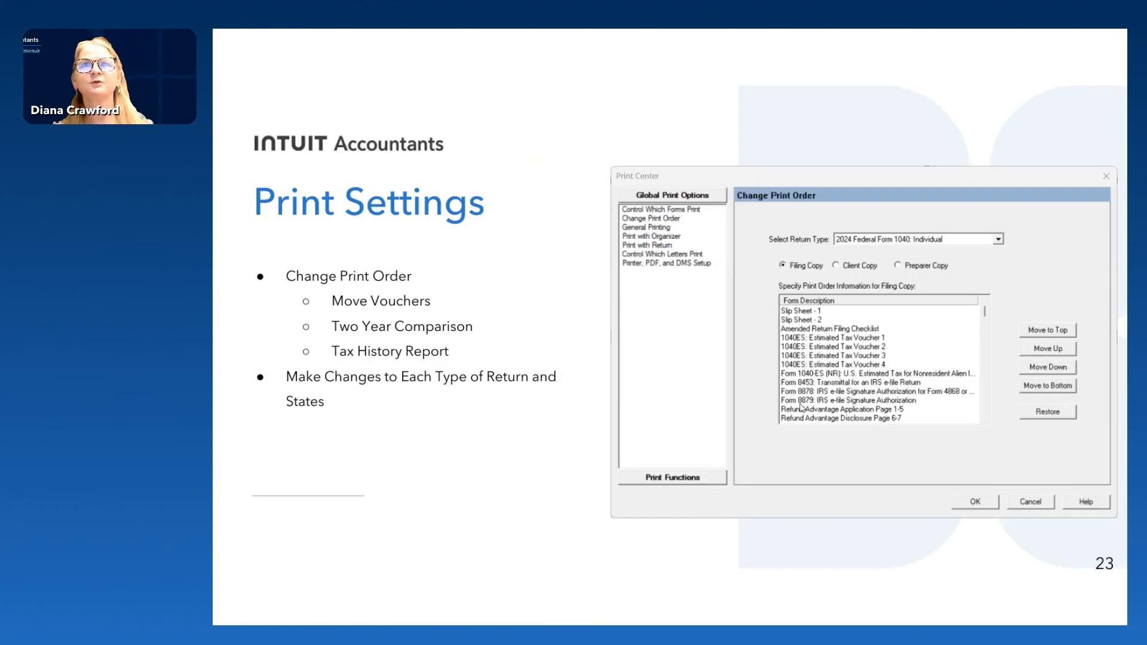
key("Right")
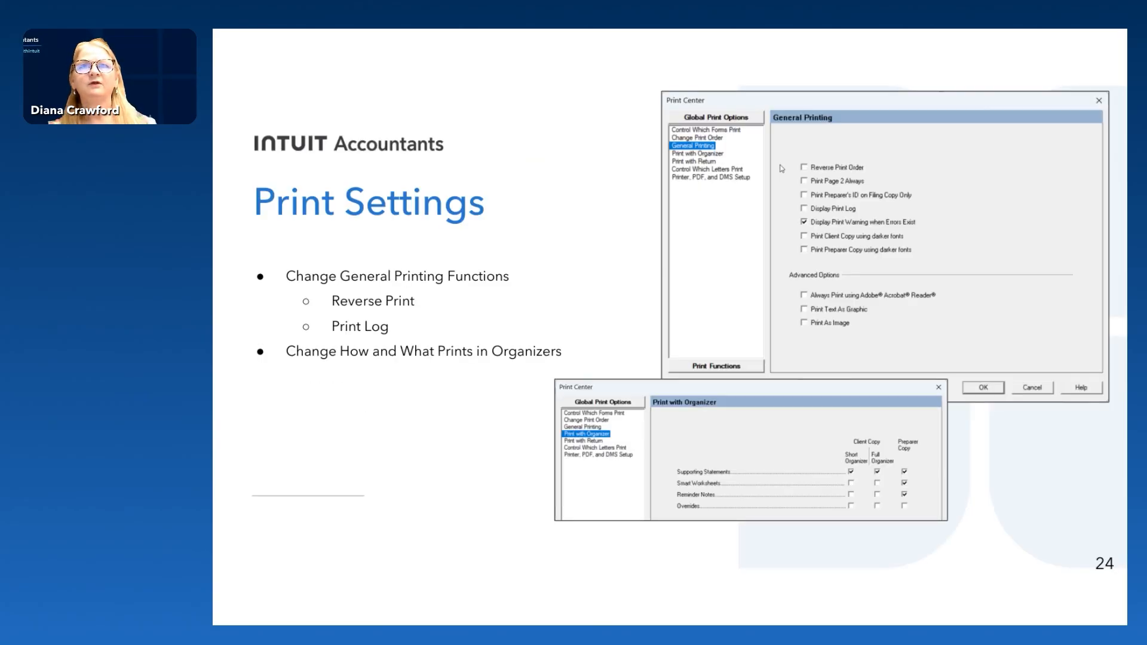
key("Right")
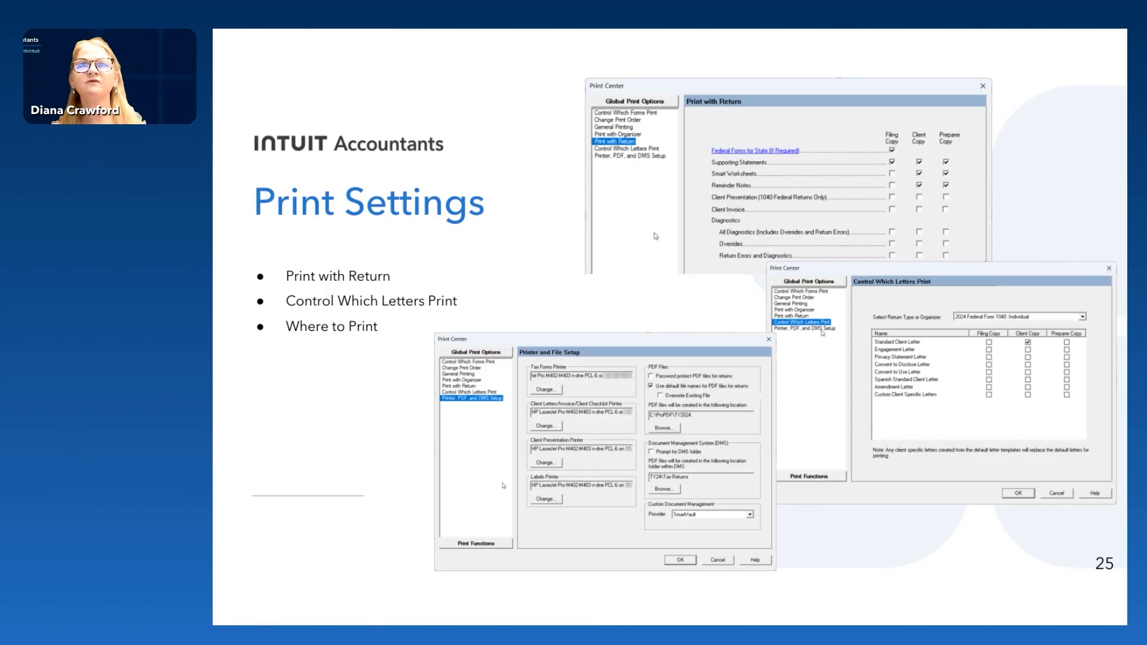
key("Right")
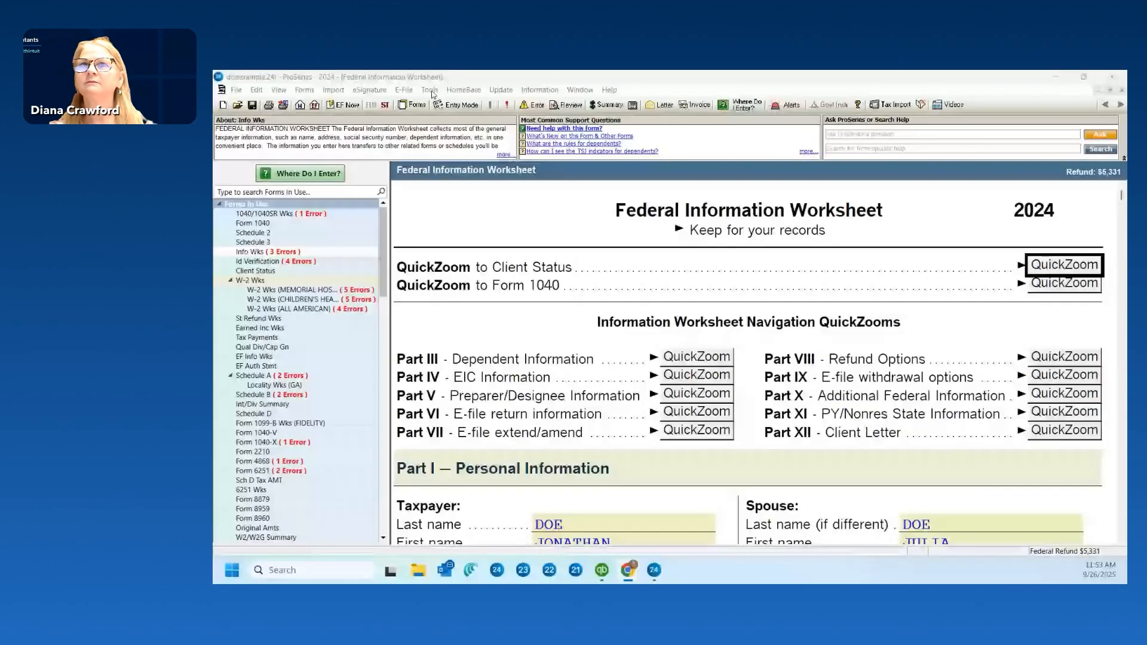
Open the Standard Client Letter from the standard letters for editing and widen the letter codes list
left_click(433, 93)
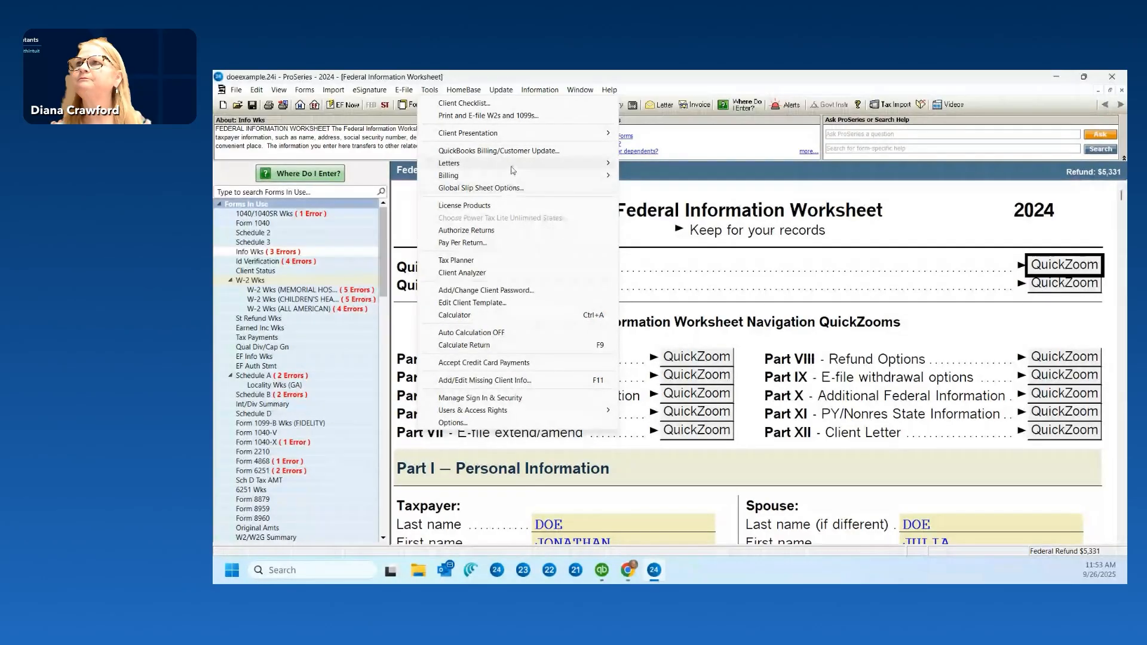
mouse_move(514, 166)
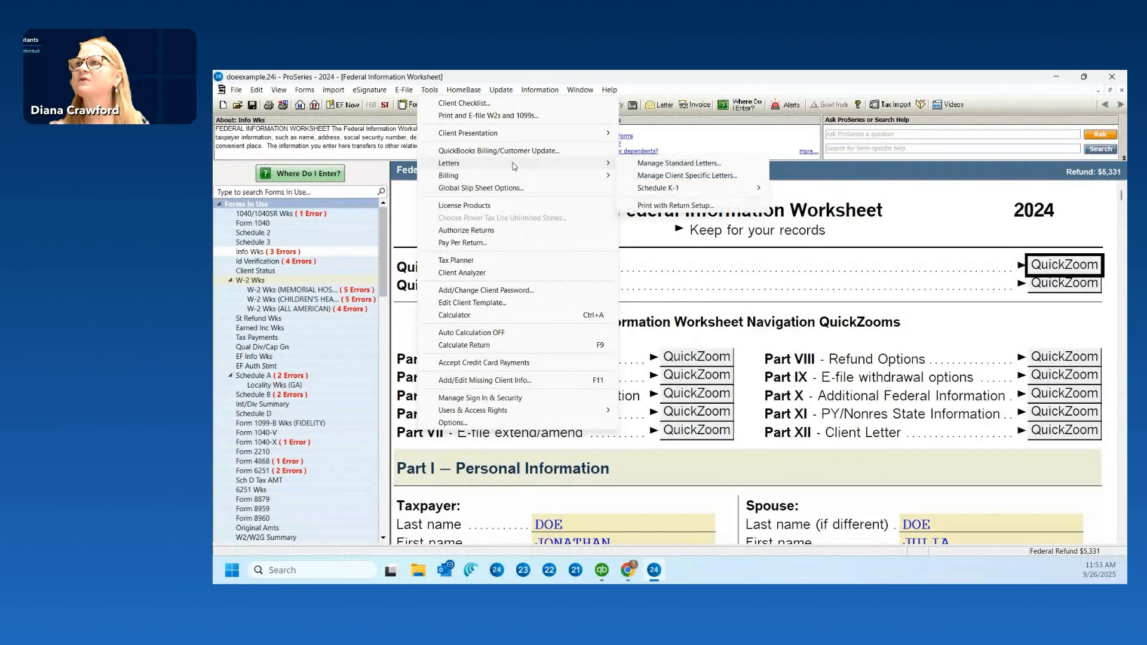
left_click(692, 167)
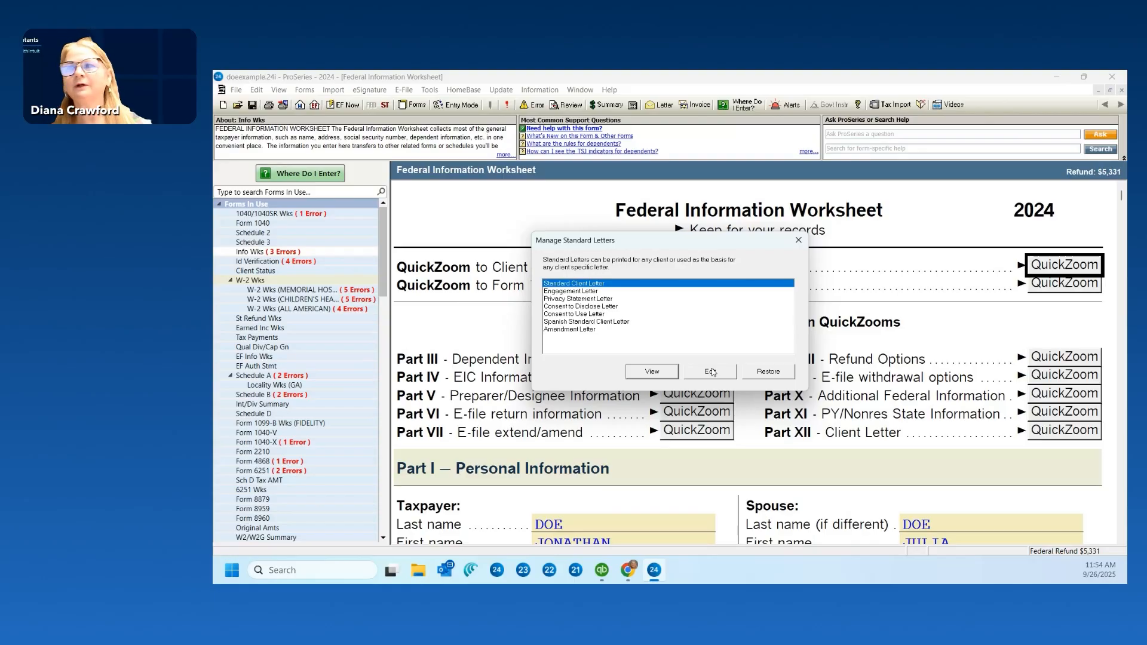
left_click(712, 371)
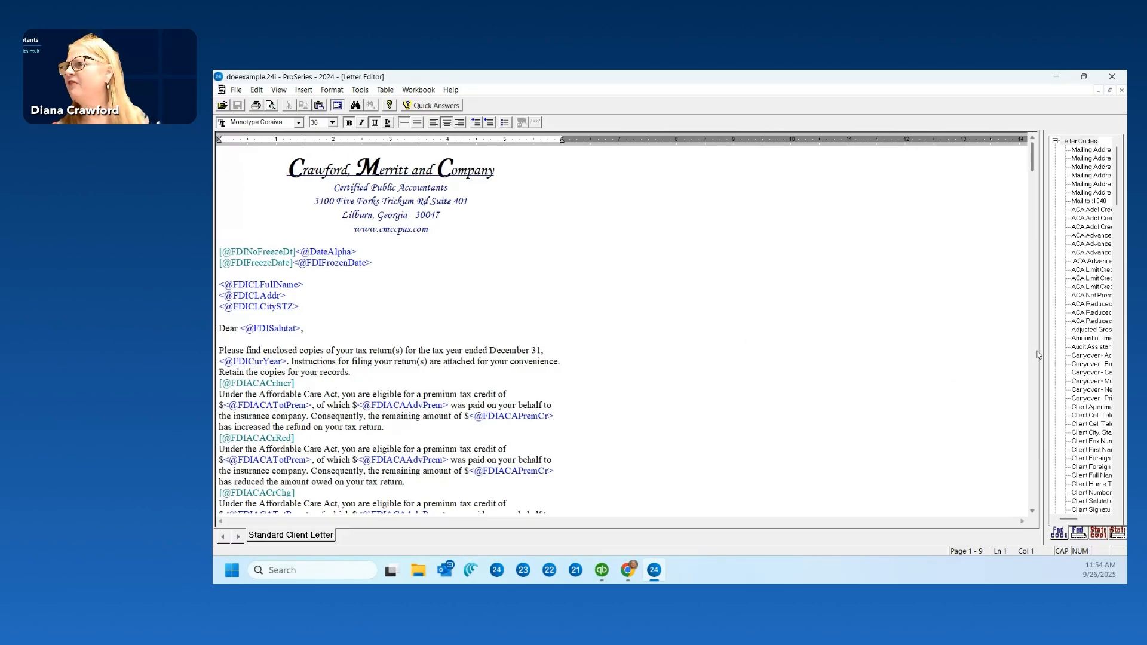
left_click_drag(1008, 353, 683, 391)
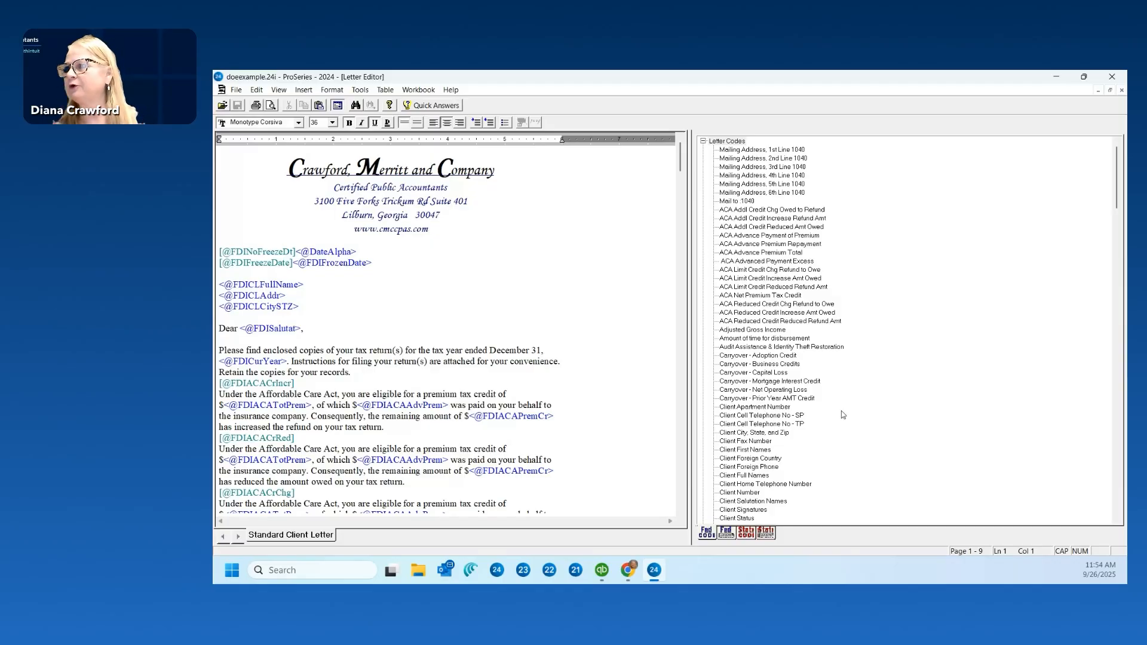
Browse the federal letter paragraphs, selecting Balance due Form 1040, and look through the federal letter codes
left_click(727, 533)
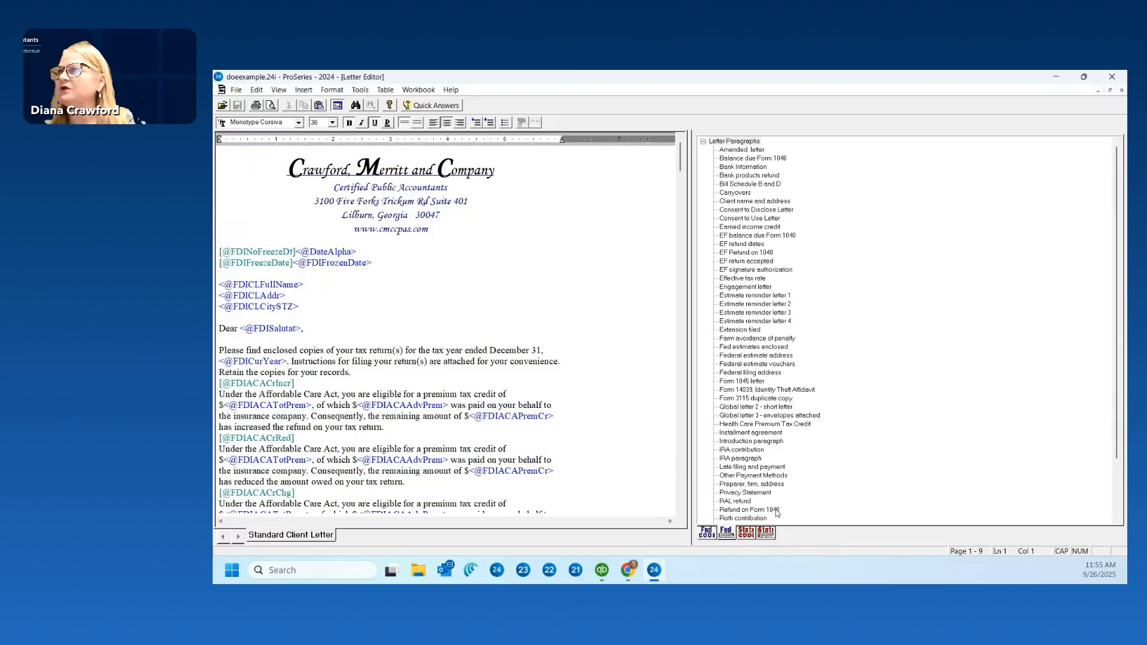
left_click(774, 159)
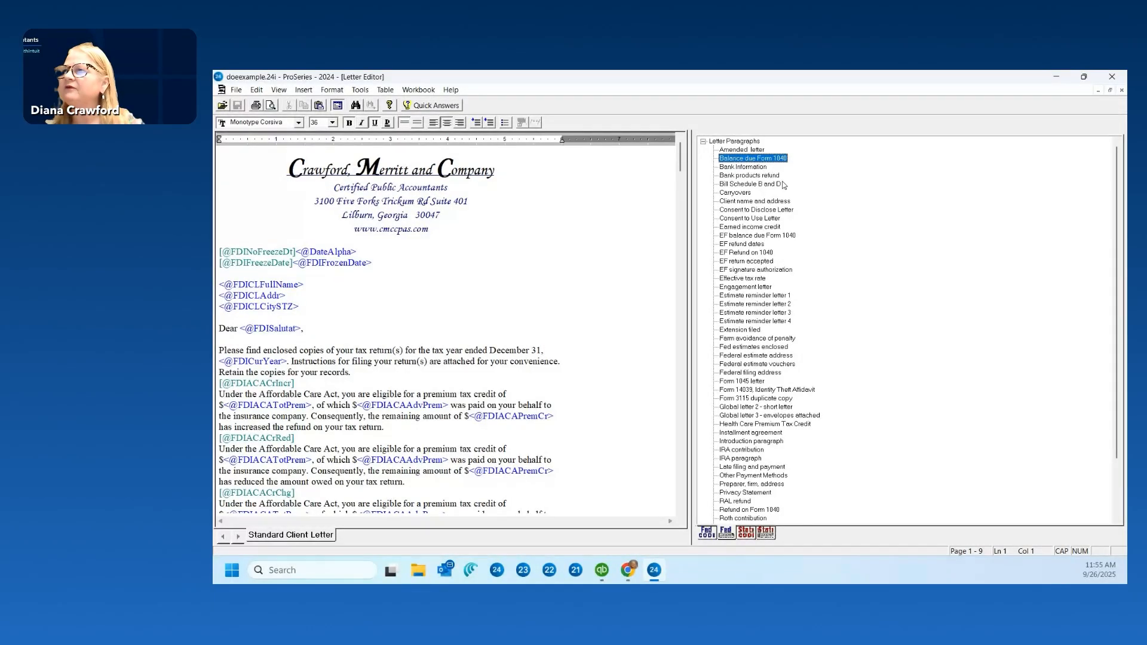
left_click(708, 533)
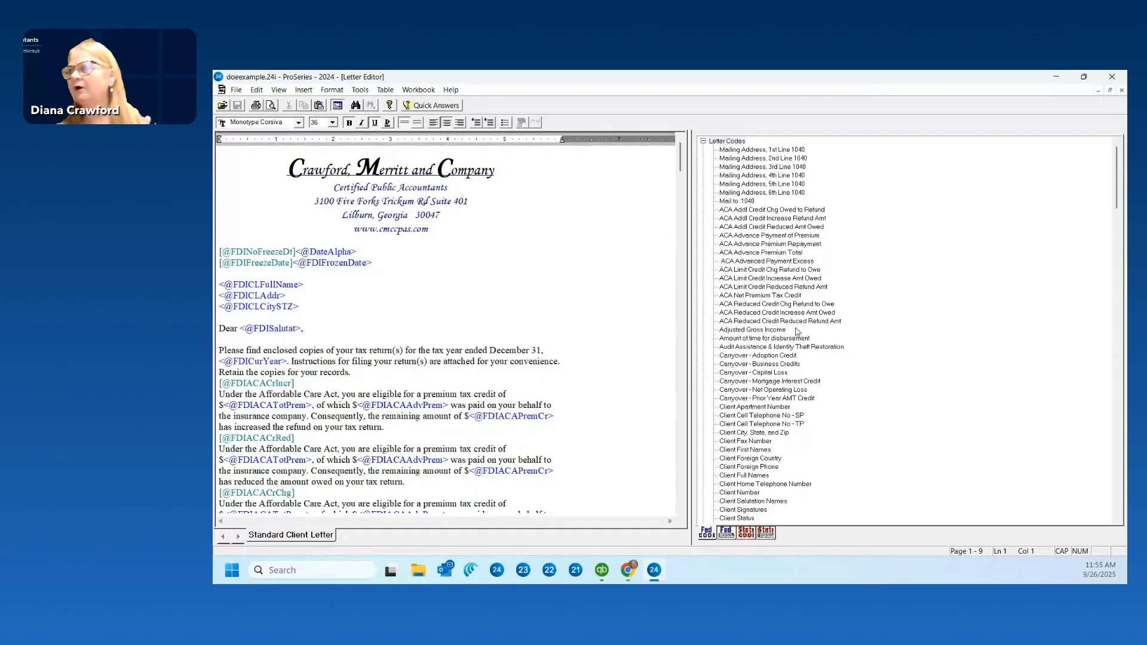
scroll(795, 334, "down", 9)
scroll(796, 328, "down", 11)
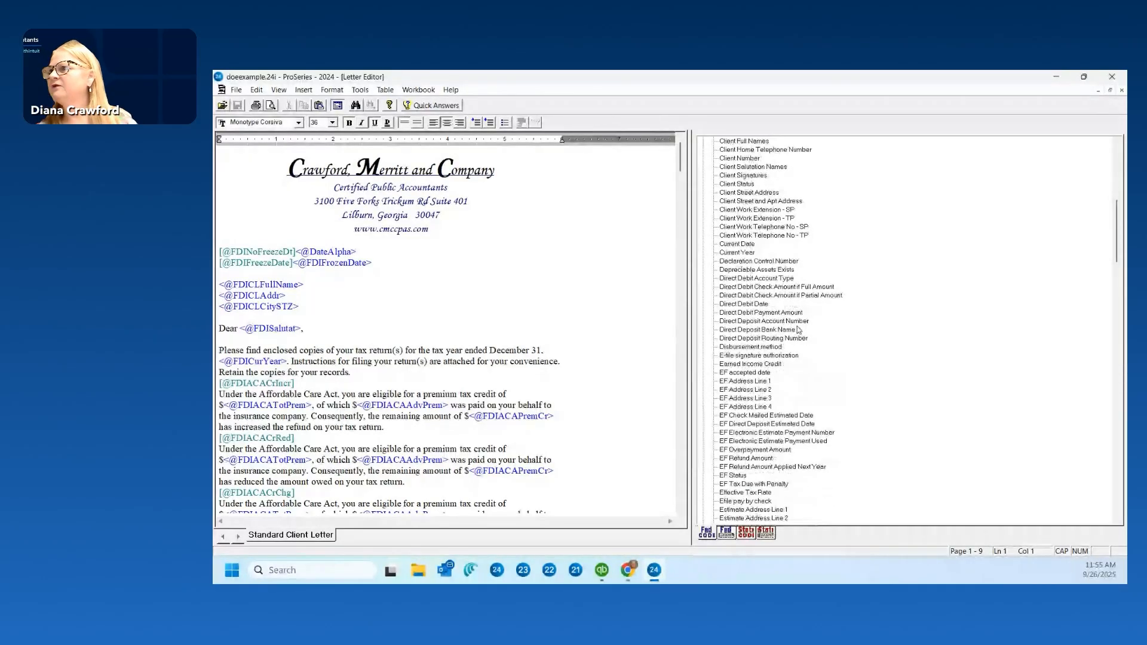
scroll(799, 329, "down", 3)
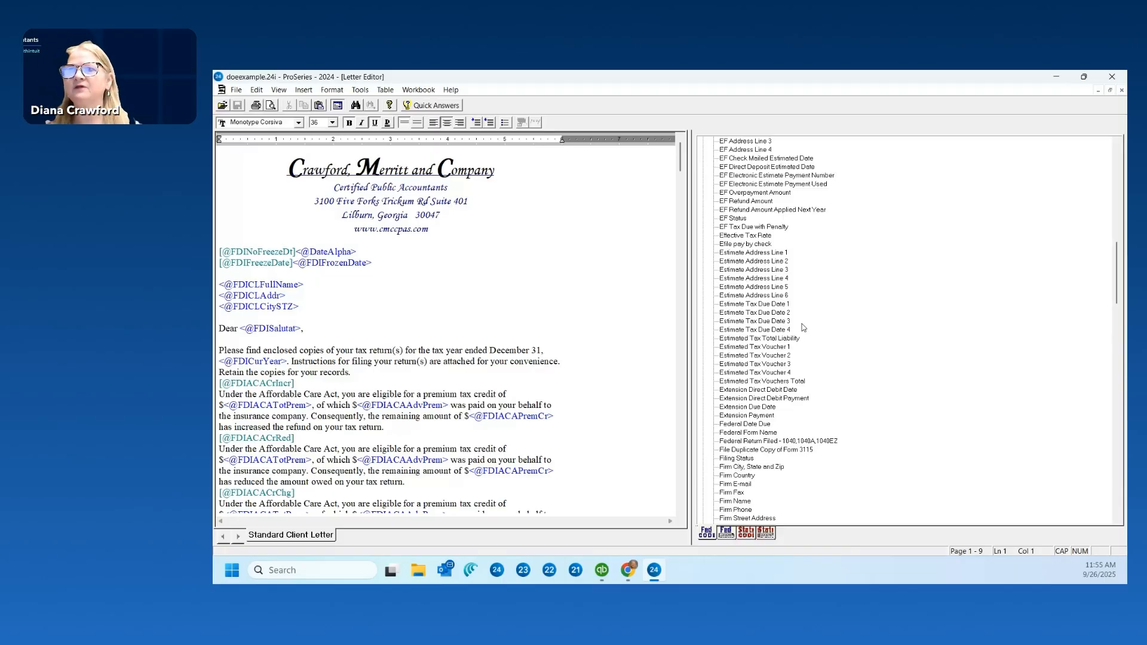
Read through the Standard Client Letter's text and codes as far as the BeginStateText section
scroll(589, 364, "down", 8)
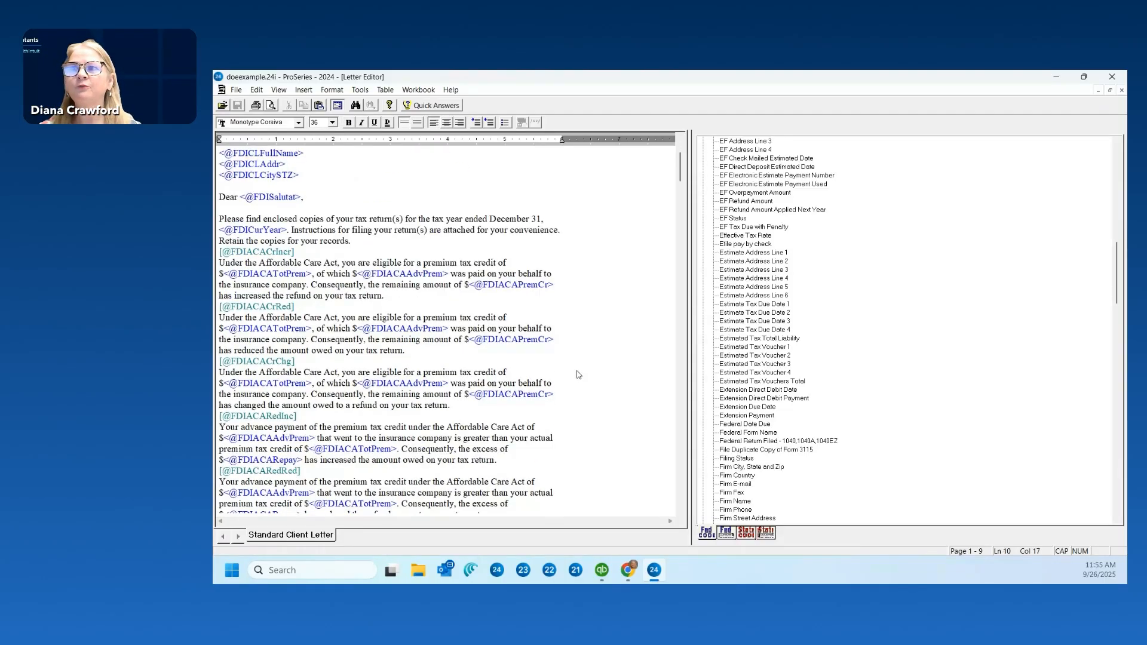
scroll(579, 374, "down", 8)
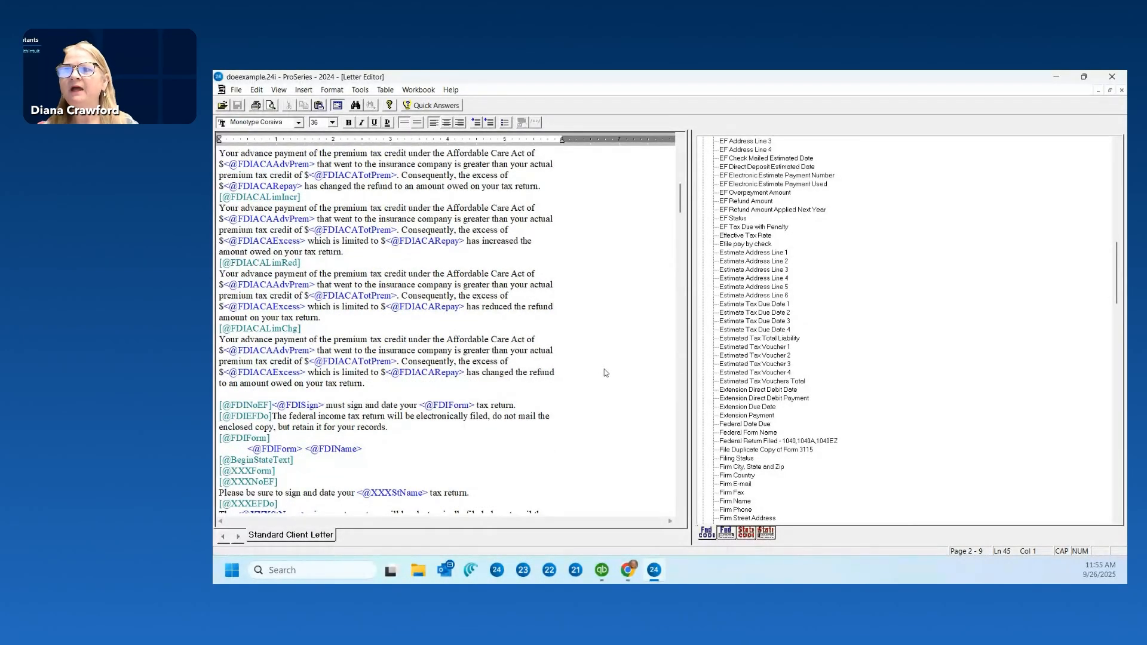
scroll(612, 377, "down", 2)
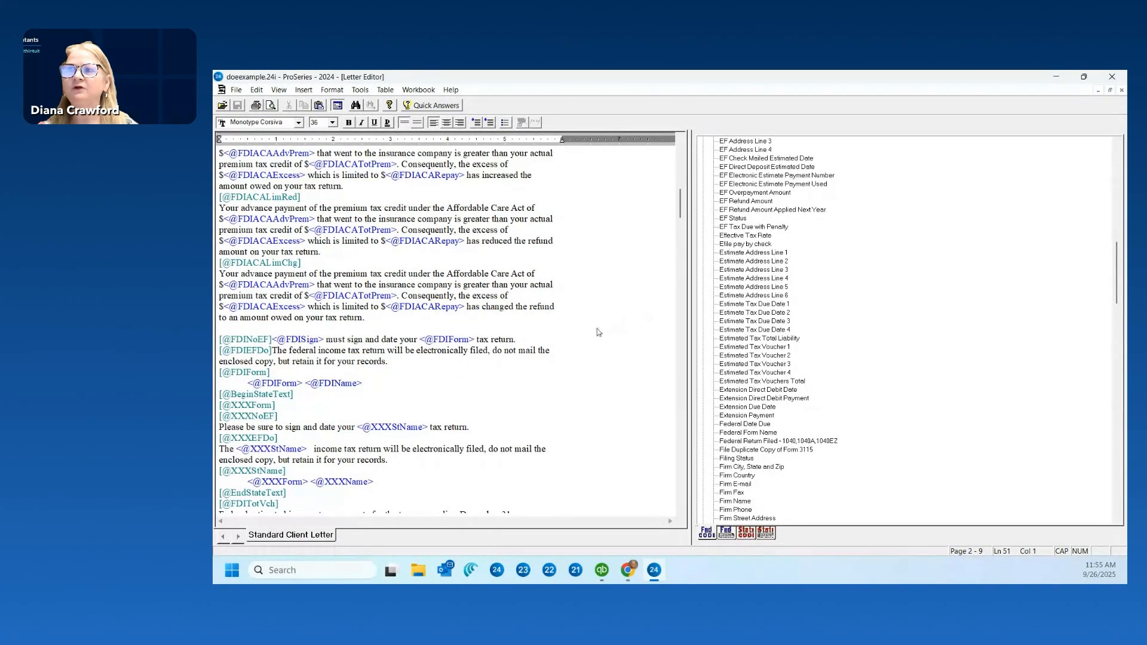
left_click(283, 395)
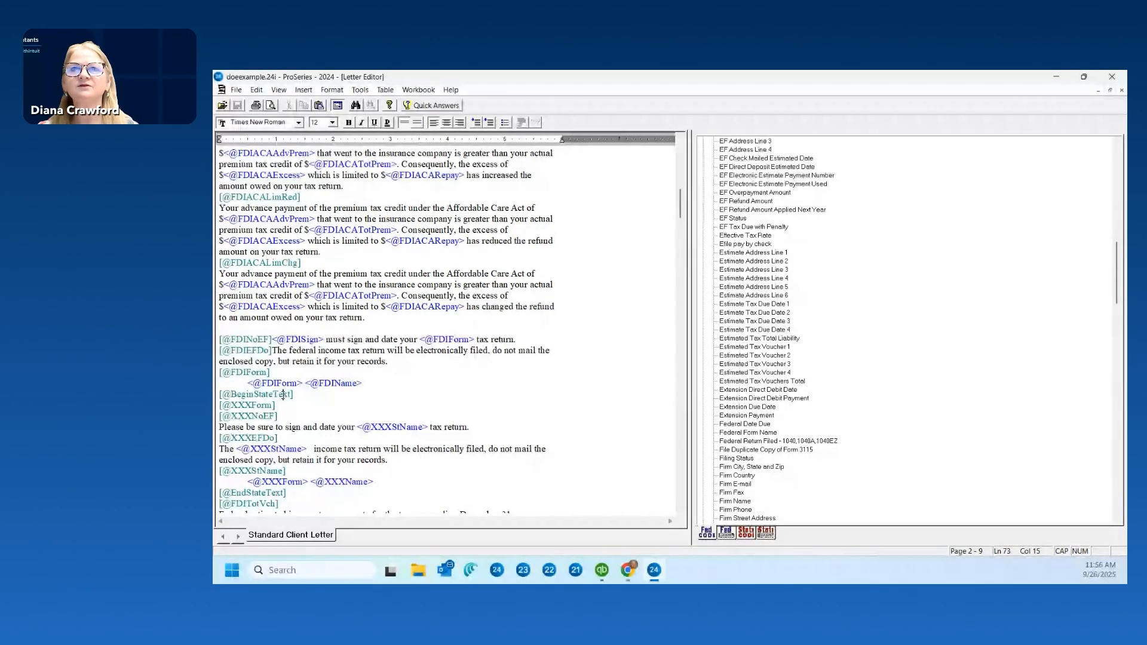
scroll(299, 382, "down", 2)
left_click(318, 376)
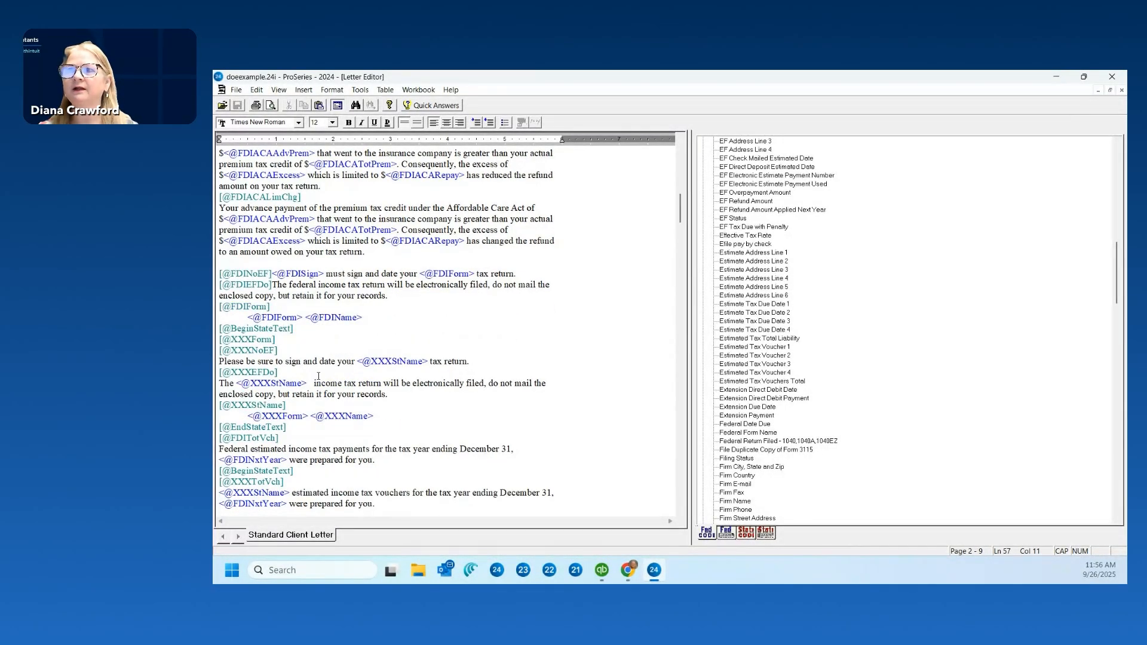
Display the state letter codes and look through the Alabama 2024 entries
left_click(746, 533)
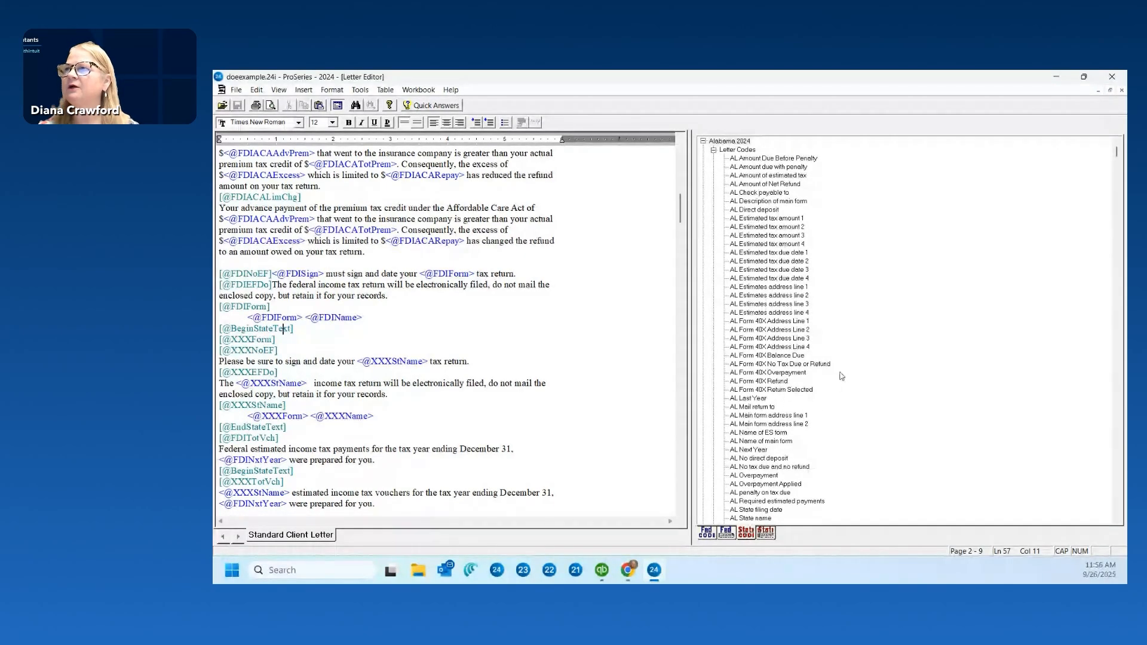
scroll(840, 374, "down", 20)
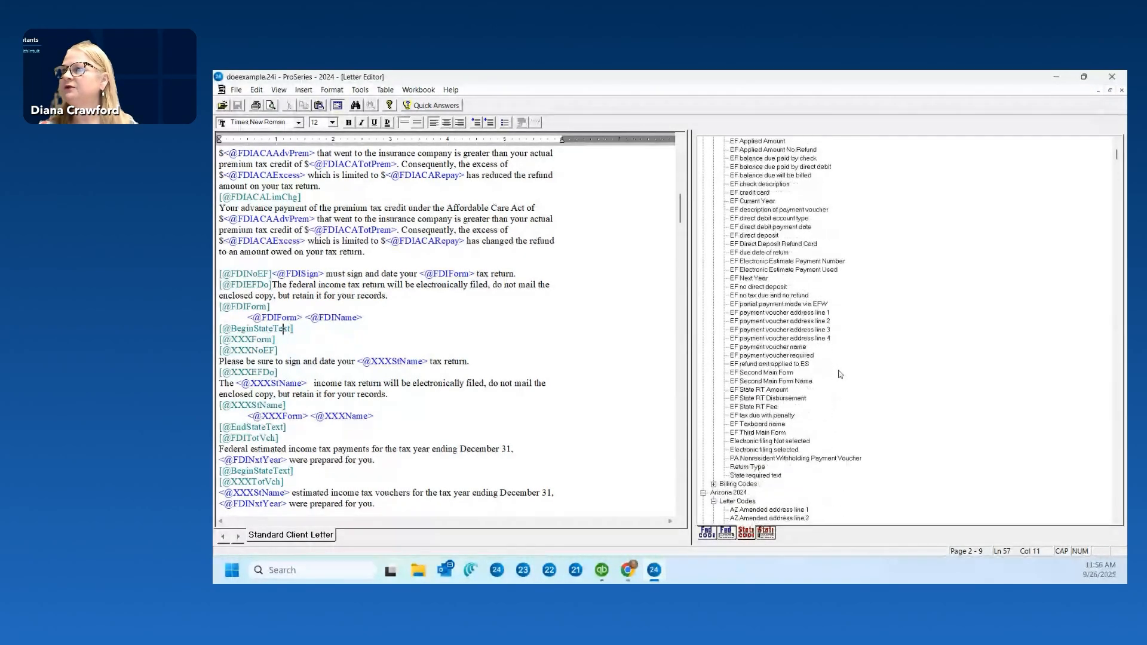
scroll(845, 317, "up", 20)
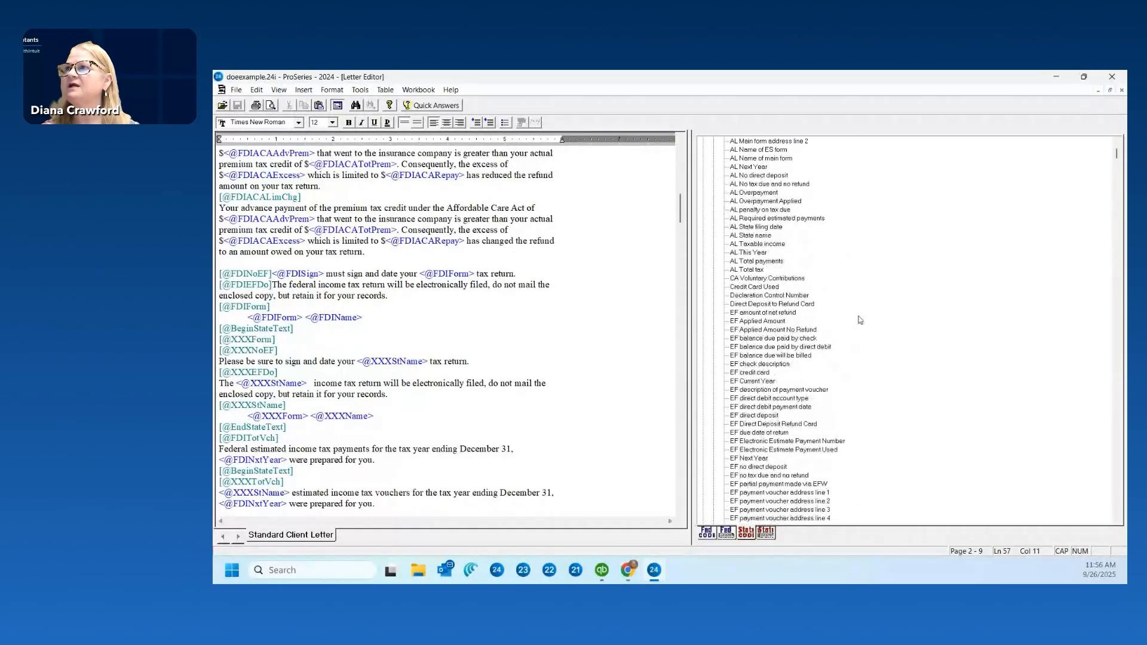
scroll(850, 264, "up", 5)
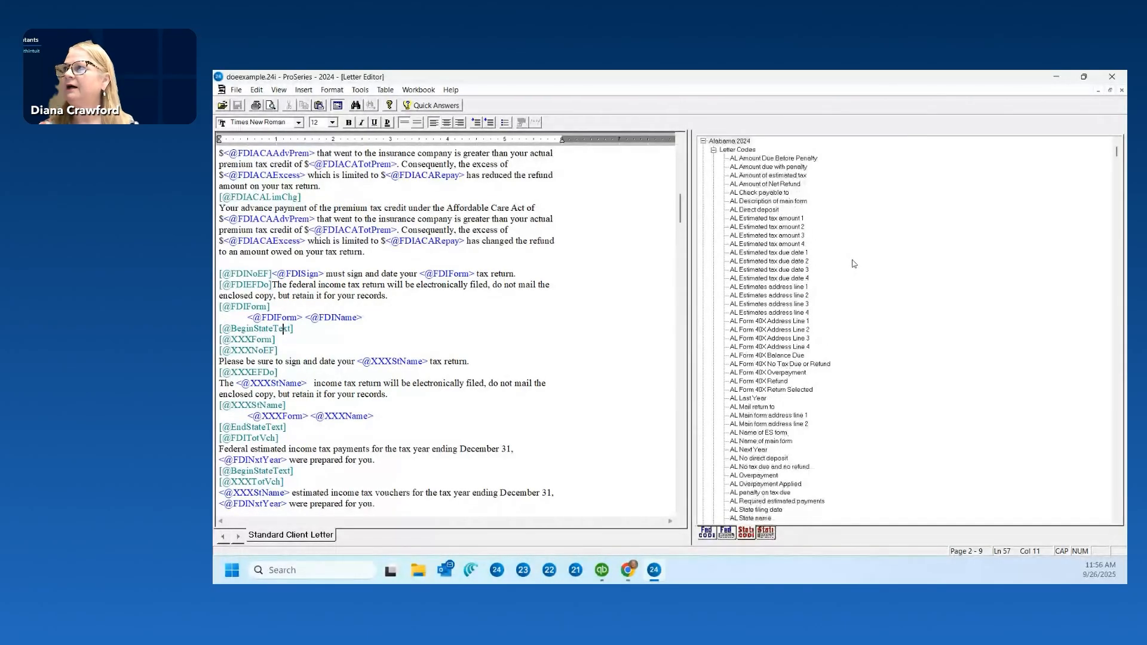
Collapse the state code groups from Alabama 2024 through Florida 2024 to reach the Georgia 2024 letter codes
left_click(703, 141)
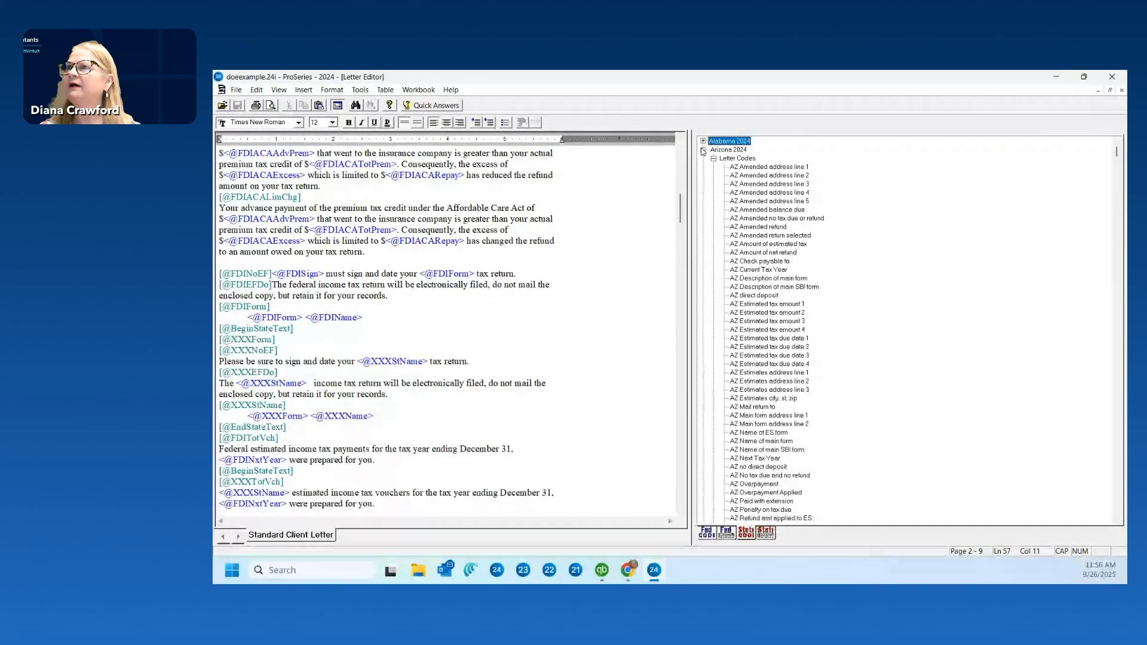
left_click(703, 158)
left_click(704, 158)
left_click(703, 175)
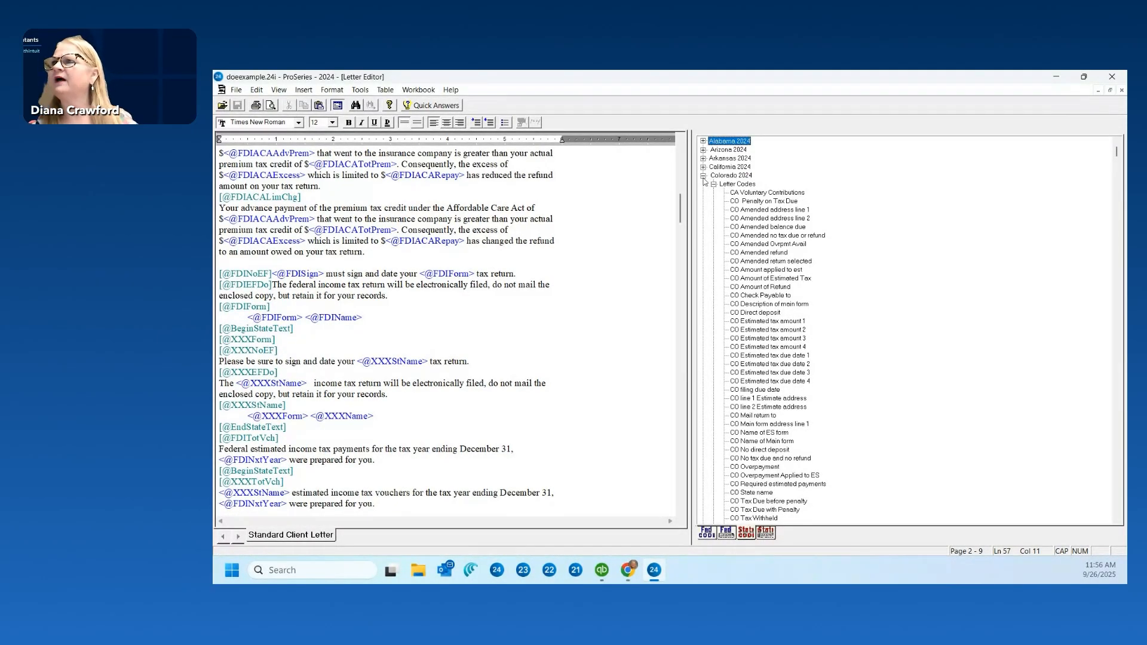
left_click(703, 175)
left_click(703, 192)
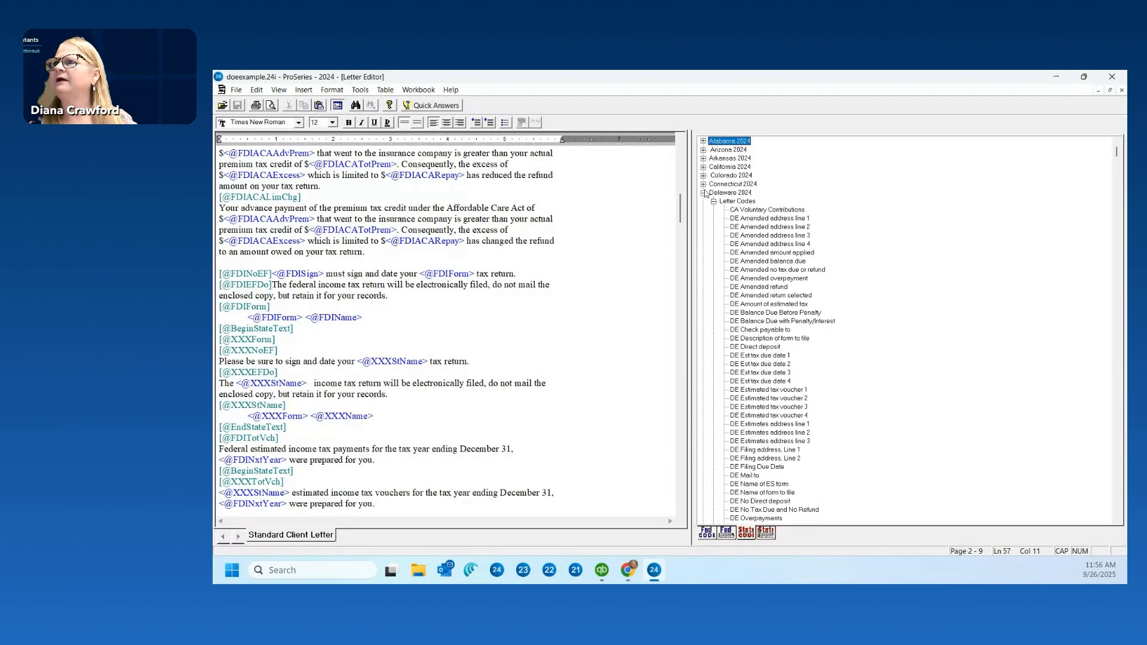
left_click(703, 193)
left_click(703, 201)
left_click(703, 201)
left_click(703, 209)
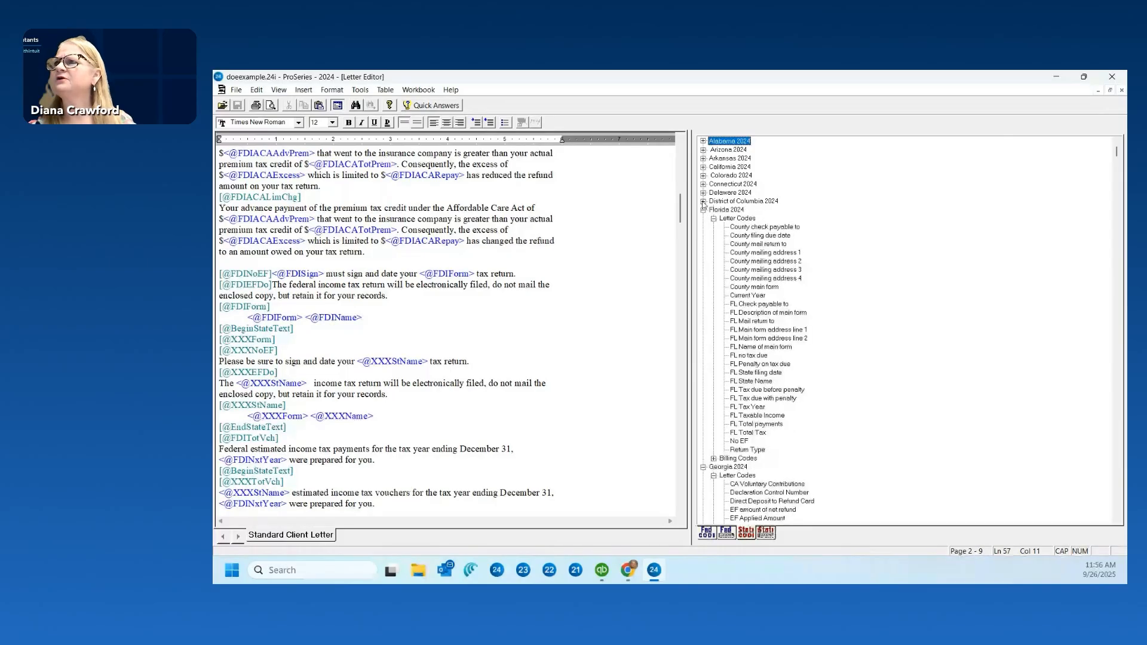
left_click(703, 210)
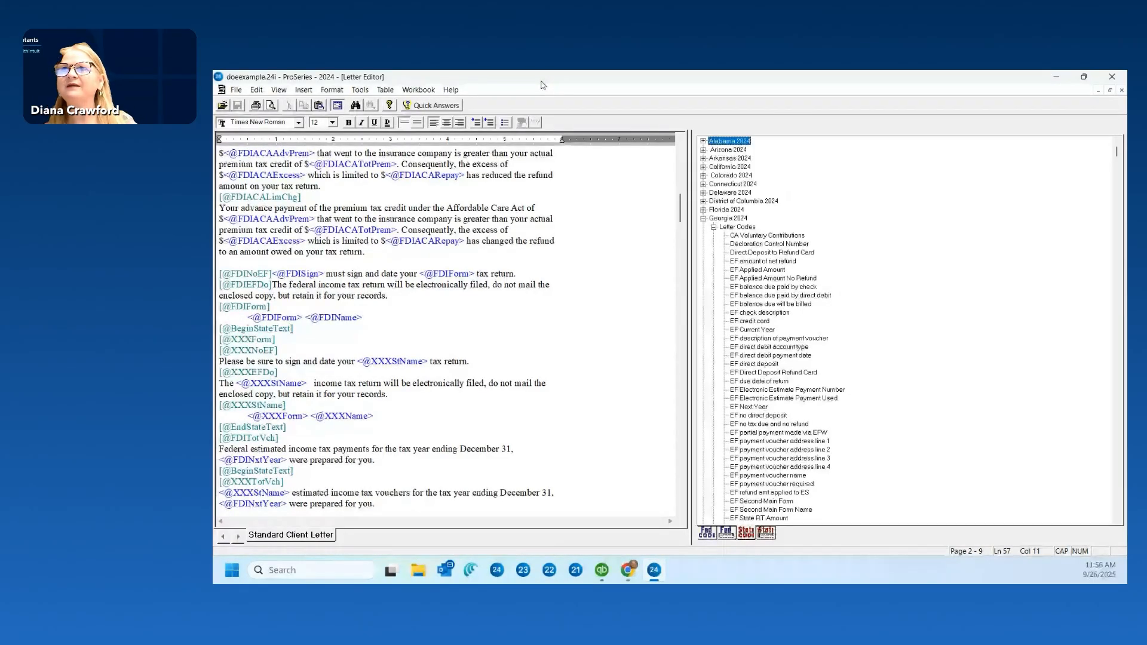
Preview the Standard Client Letter as it prints for the current client and return to the editor
left_click(270, 106)
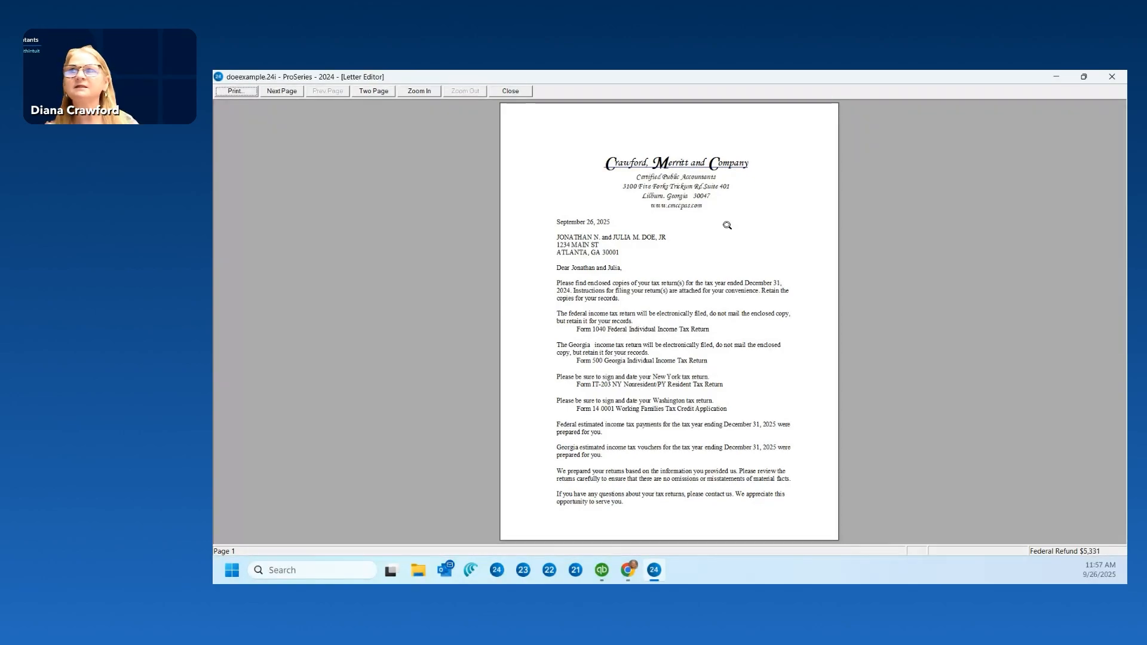
left_click(515, 93)
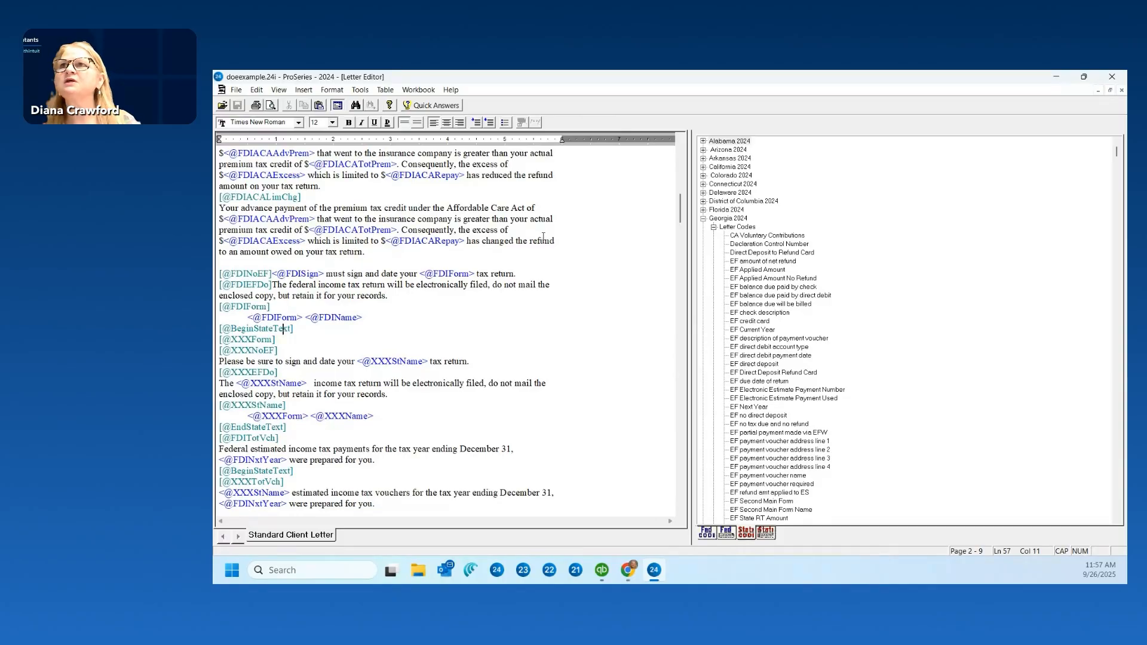
Set the Standard Client Letter's left, right, top and bottom page margins to .75 each
left_click(236, 91)
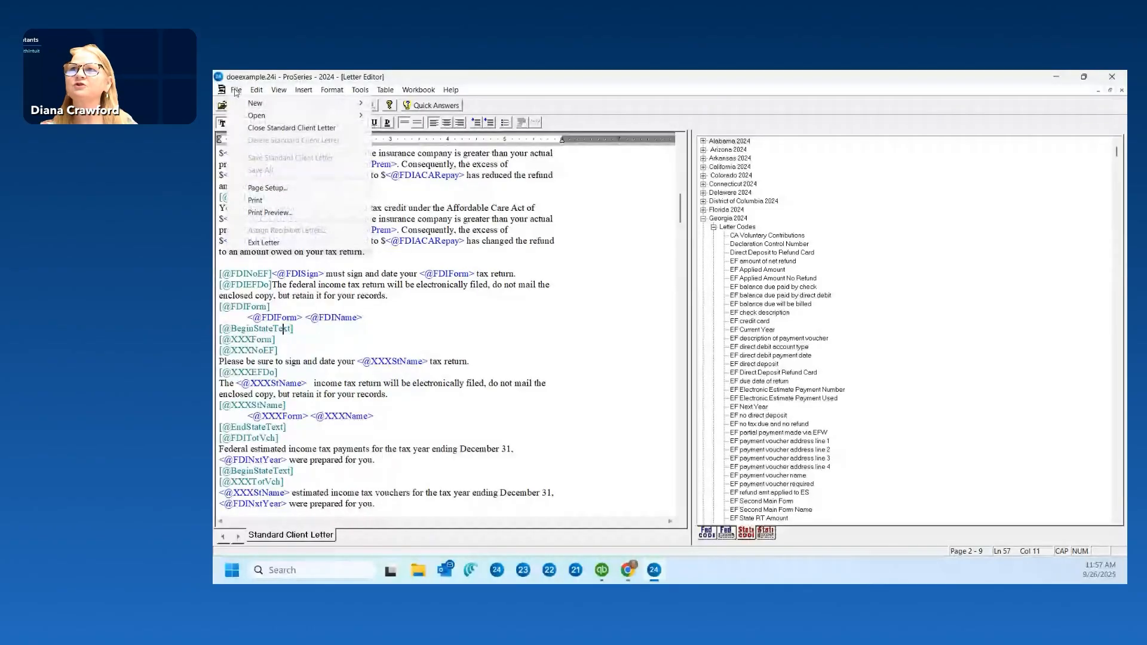
left_click(275, 188)
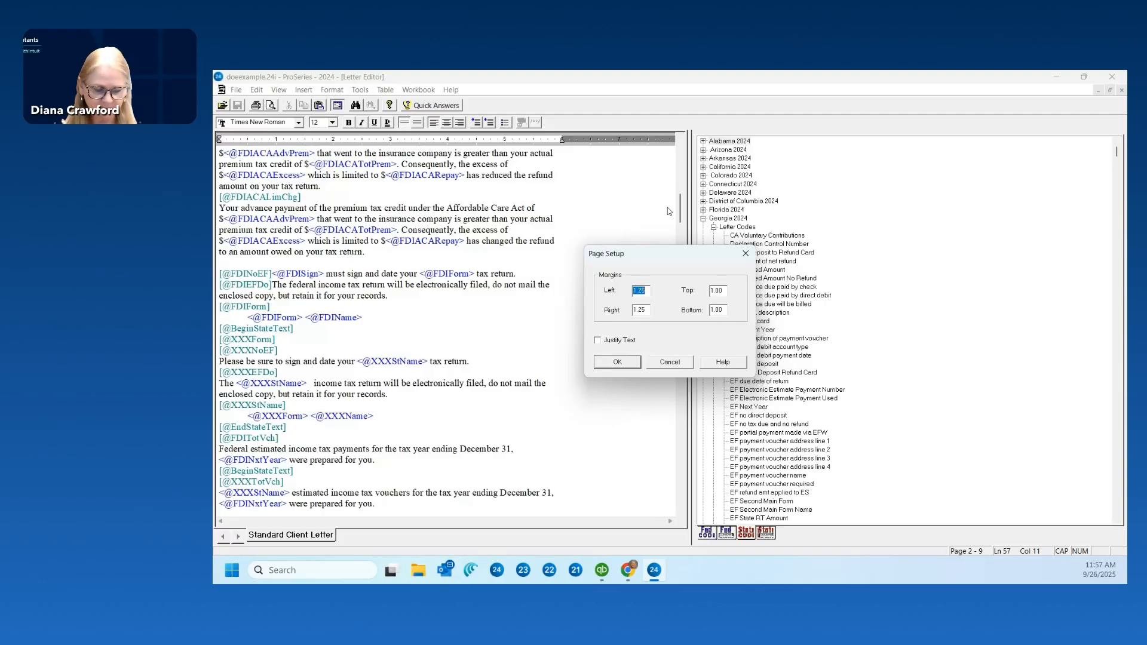
key("BackSpace")
type("75")
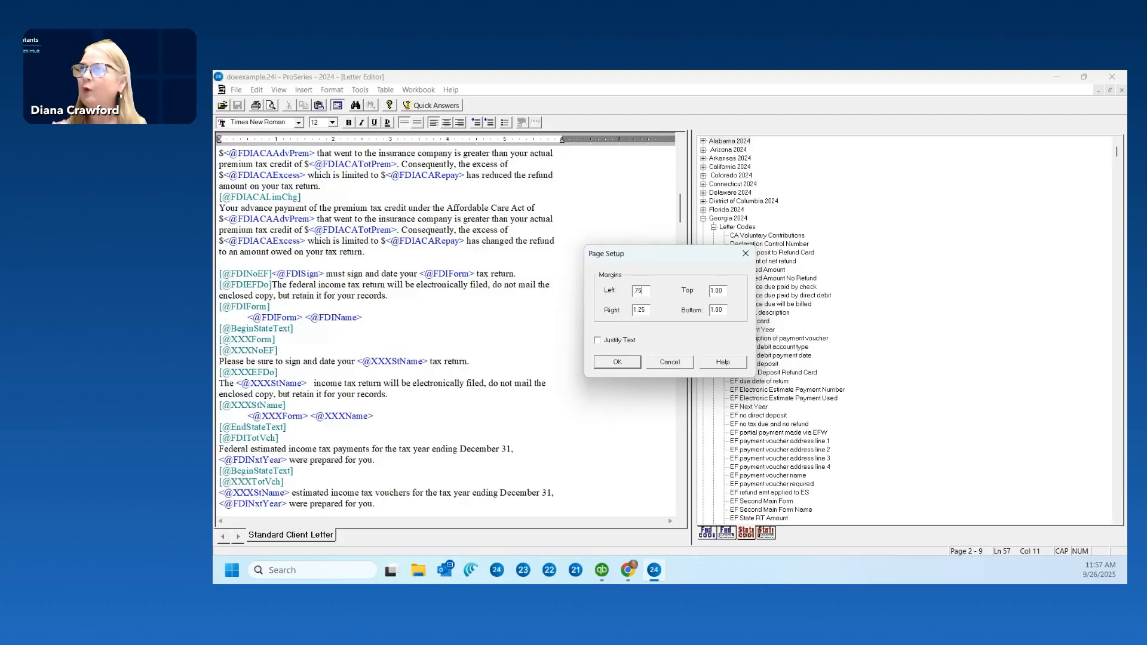
key("Tab")
key("BackSpace")
type("75")
key("Tab")
key("BackSpace")
type(".75")
key("Tab")
key("BackSpace")
type(".75")
key("Tab")
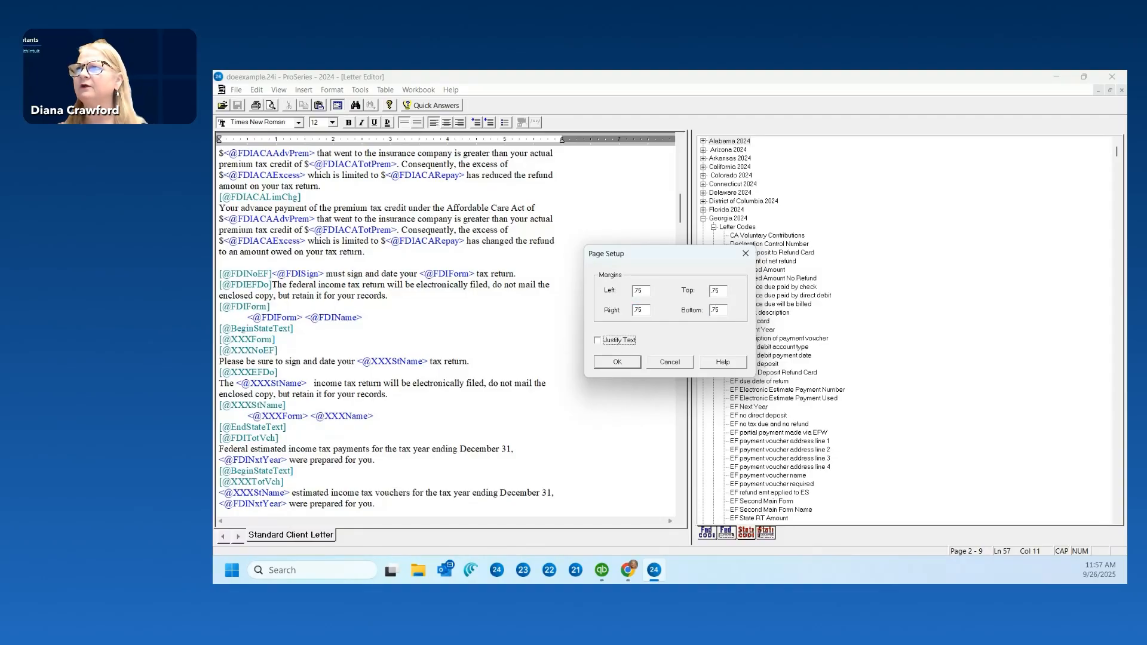
left_click(620, 363)
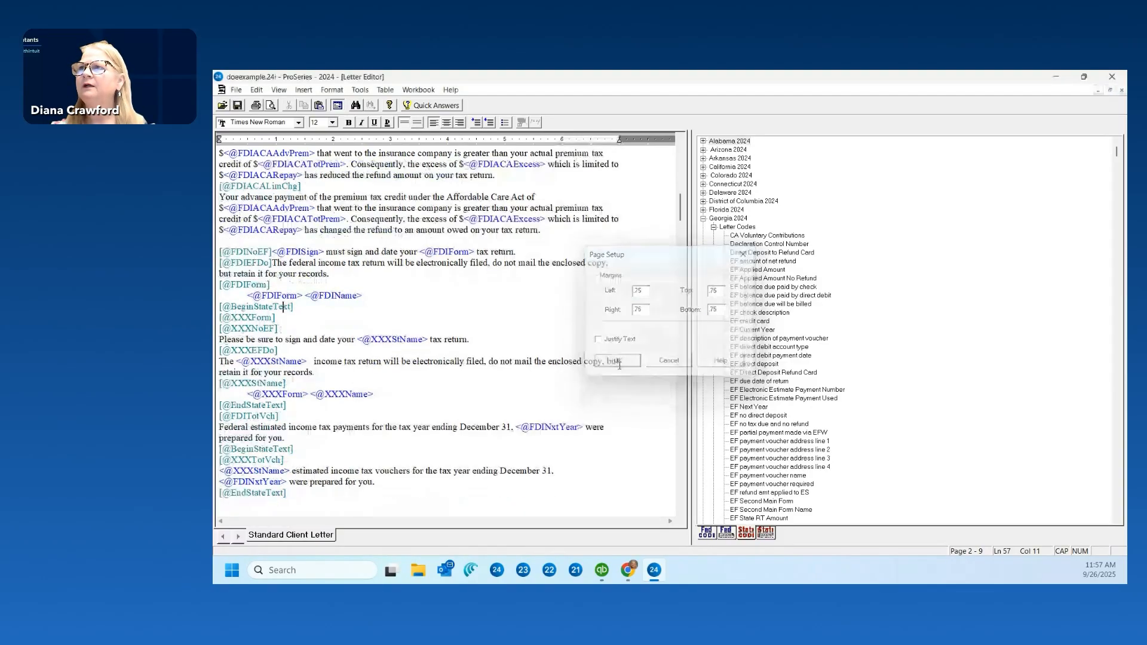
Preview the Standard Client Letter with the adjusted margins, and close the letter editor without saving the letter
left_click(271, 106)
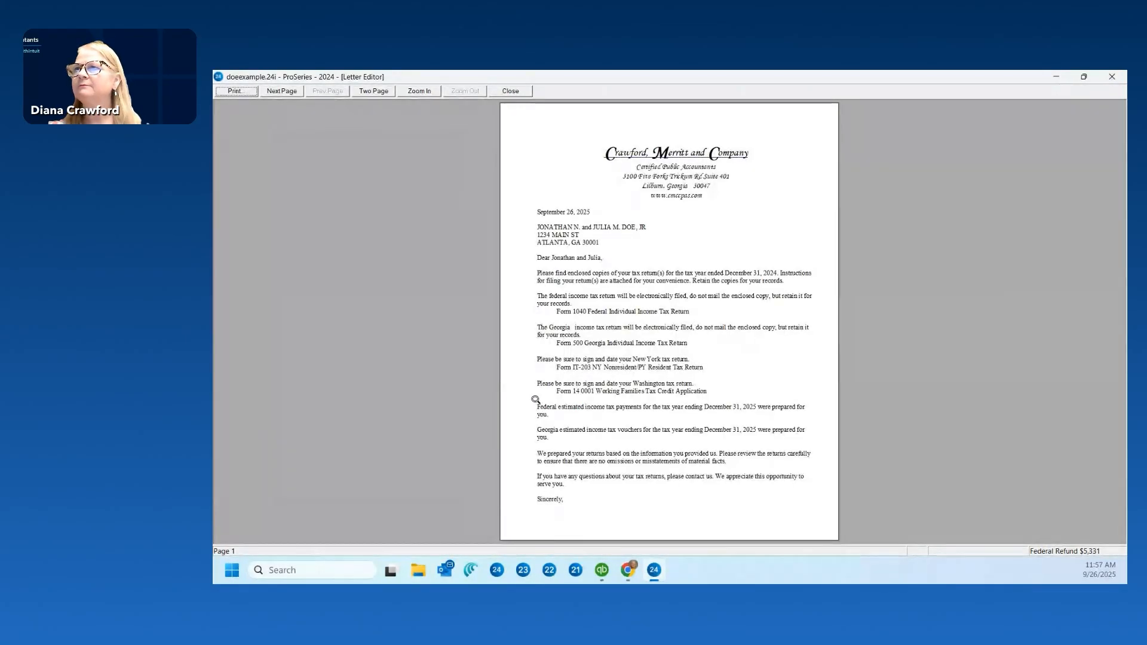
left_click(511, 92)
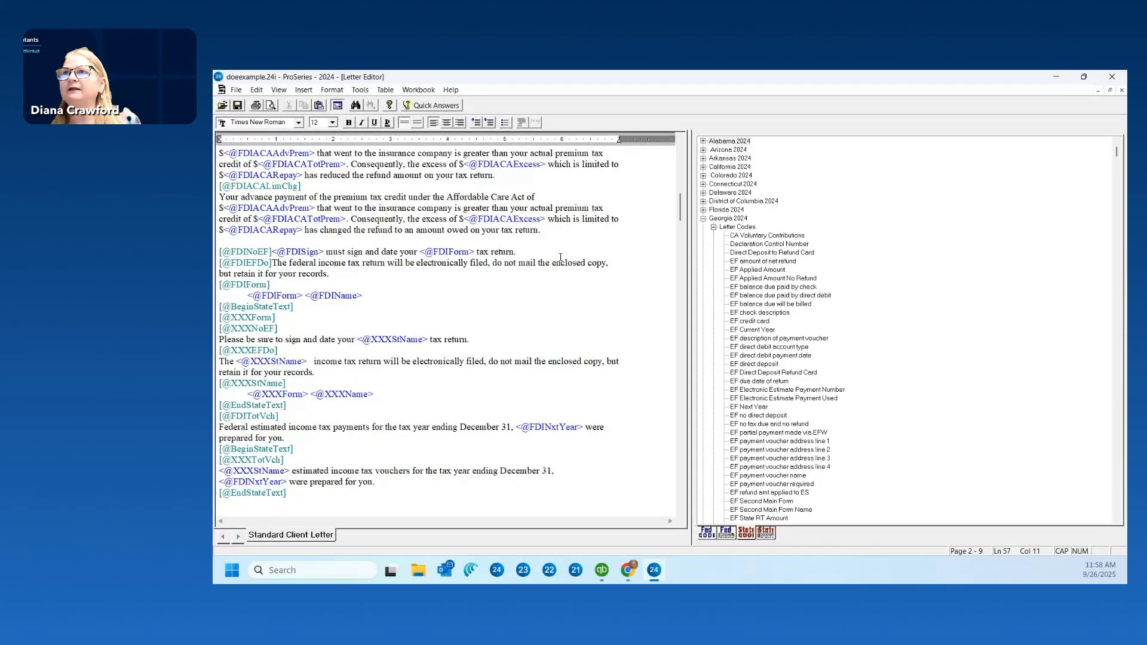
left_click(1122, 92)
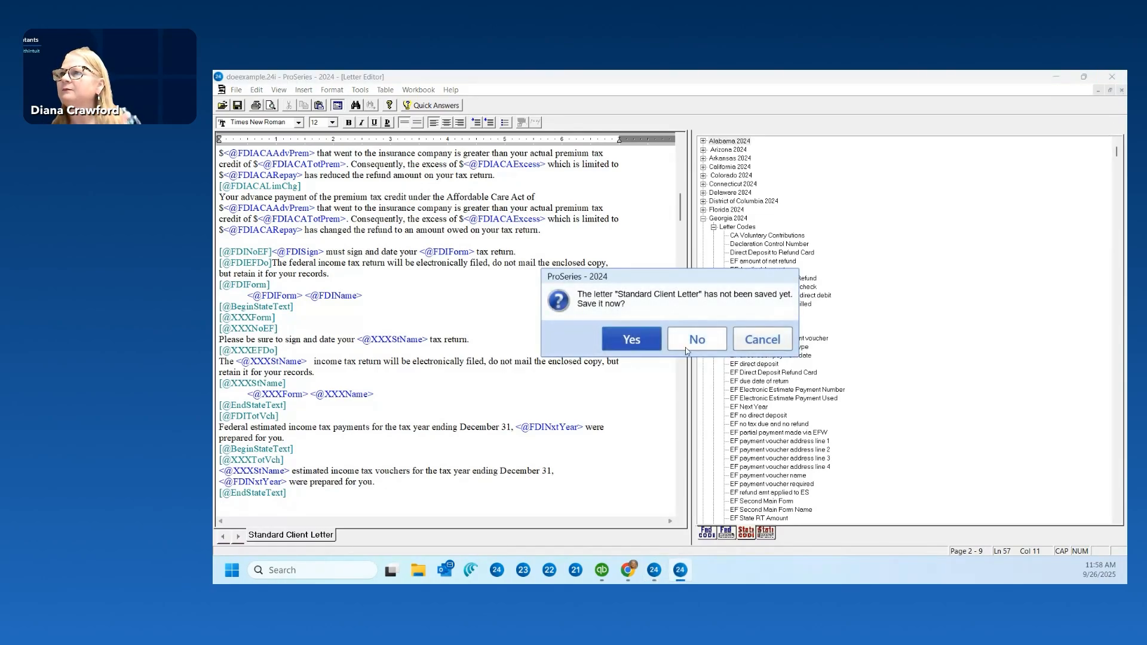
left_click(687, 349)
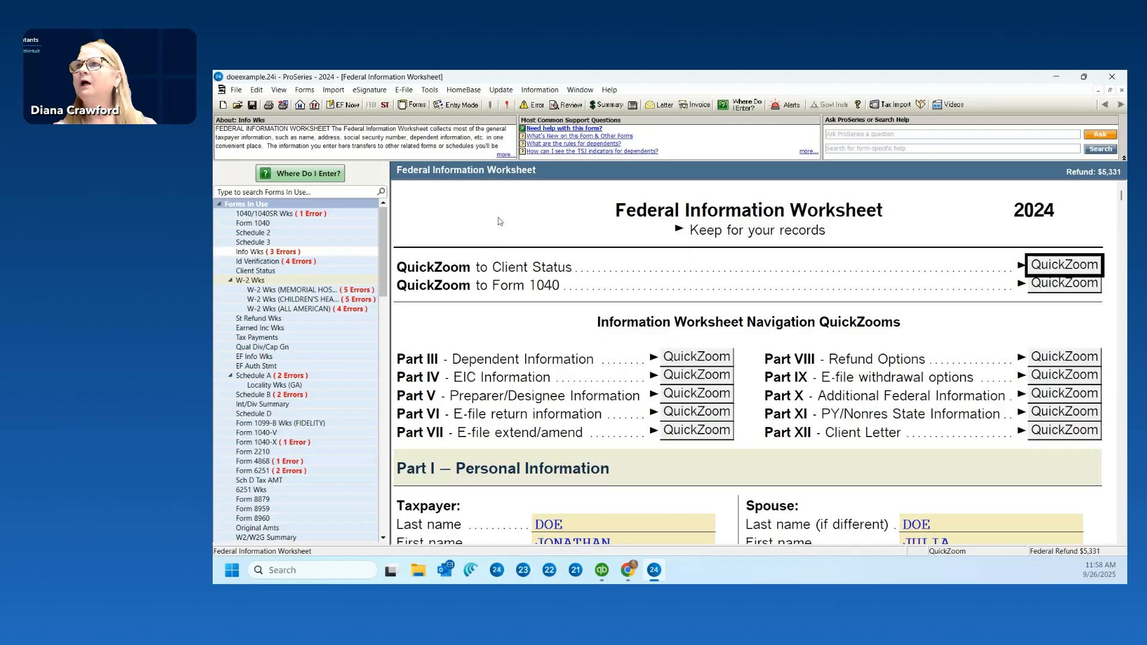
Open the Global Billing Options and examine the amount fields for the federal and Georgia flat tax preparation fees
left_click(431, 91)
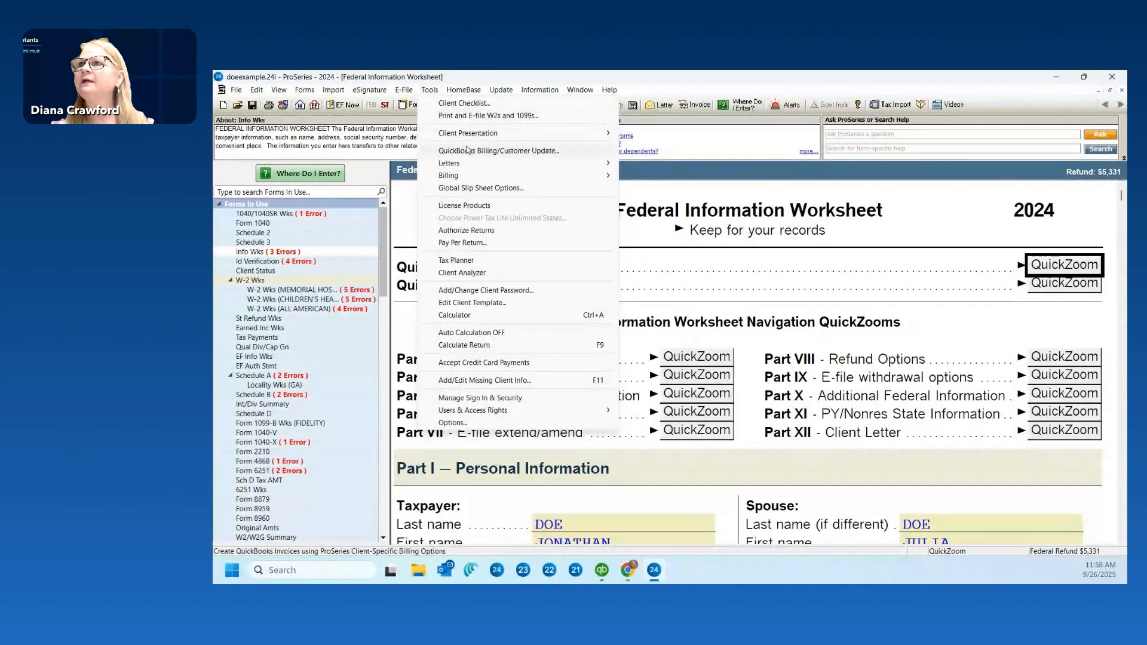
mouse_move(498, 180)
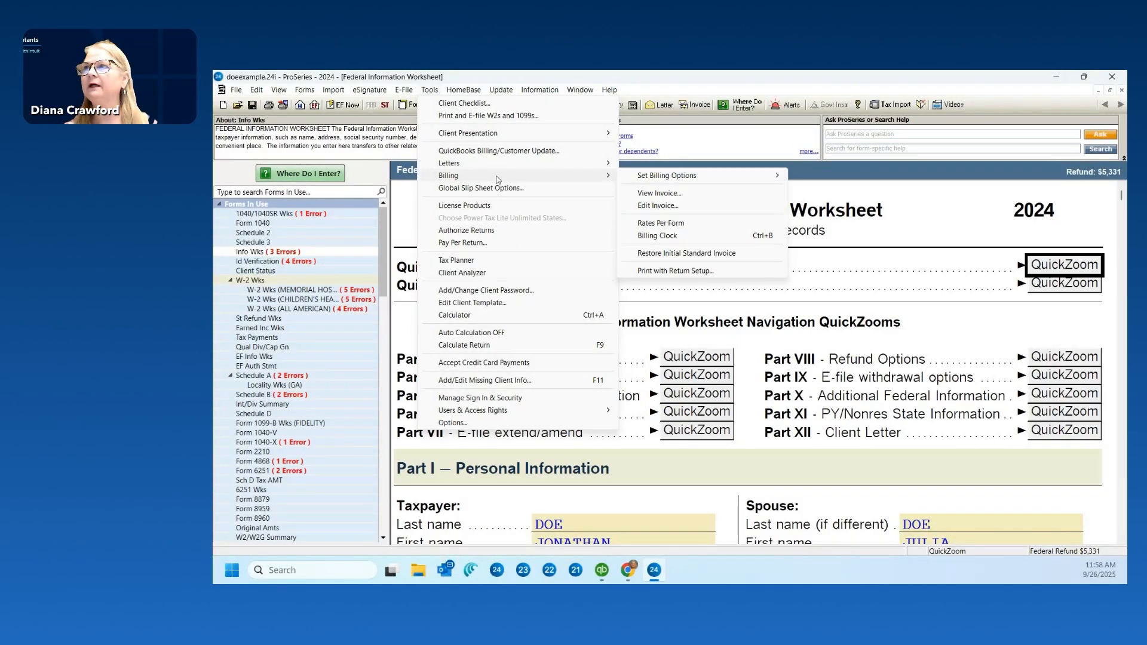
mouse_move(746, 176)
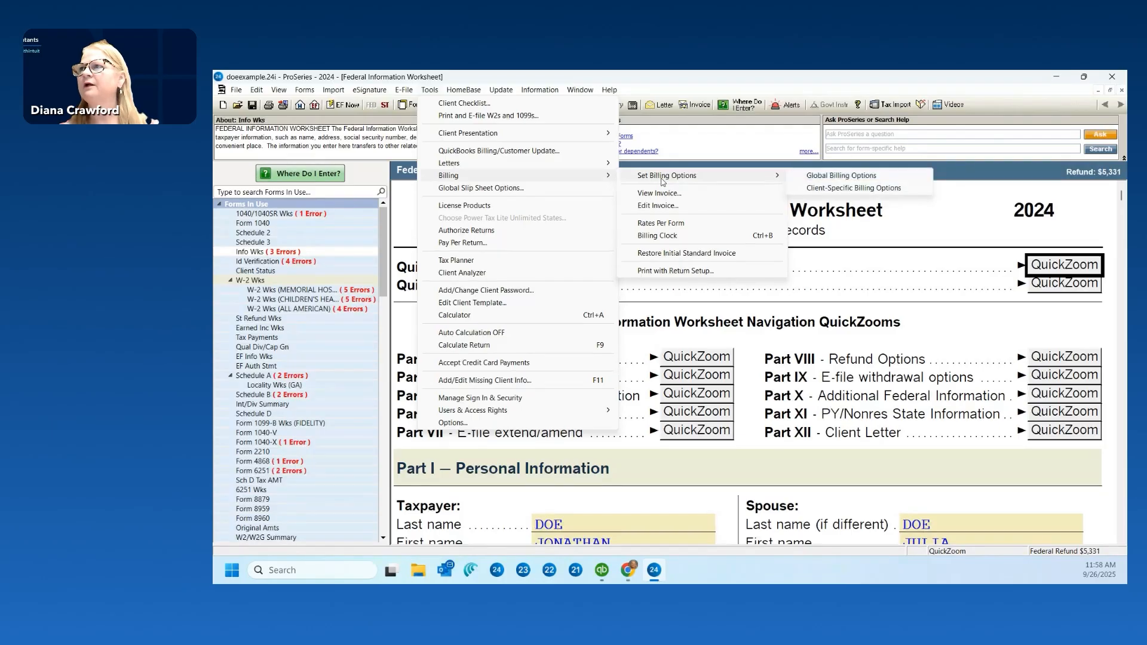
left_click(836, 176)
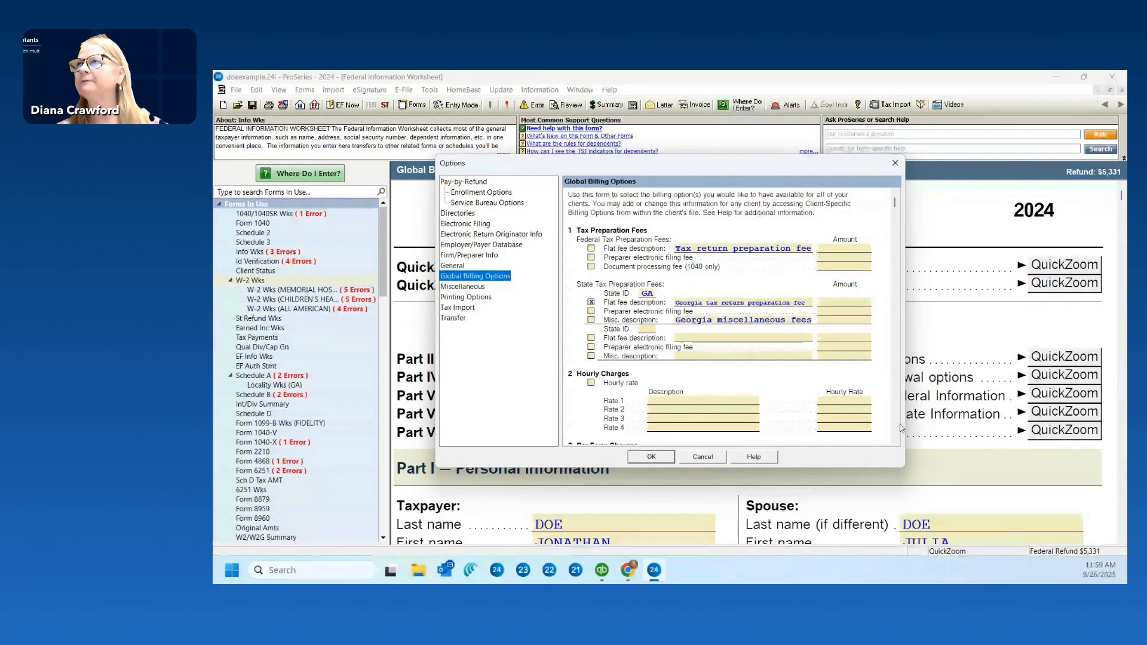
left_click(851, 250)
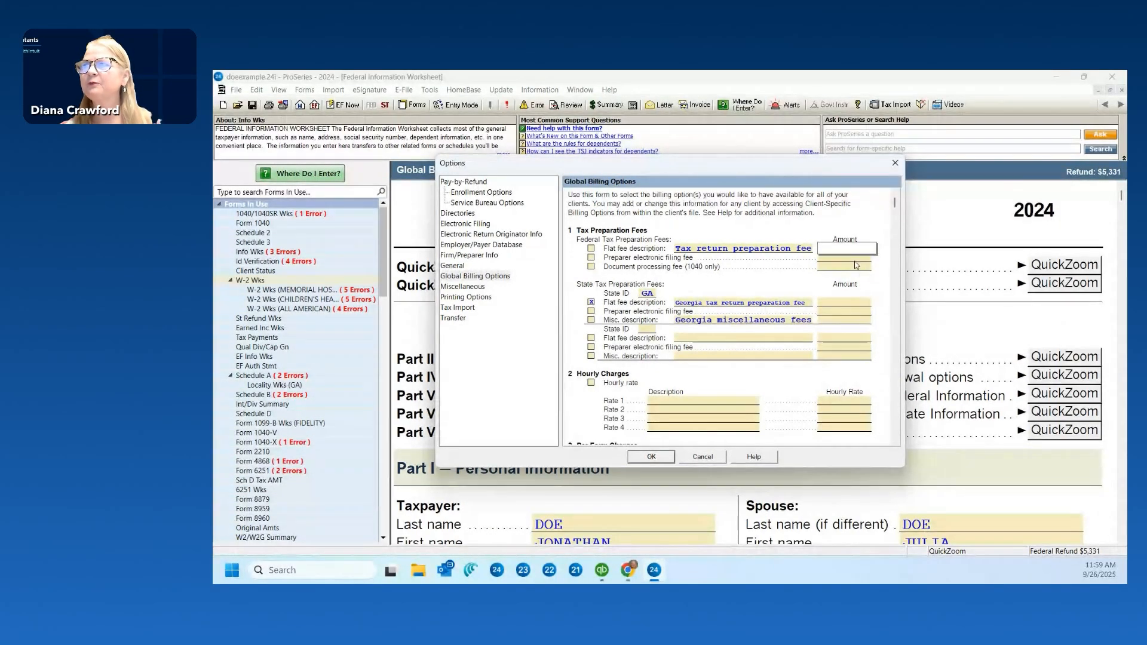
left_click(865, 303)
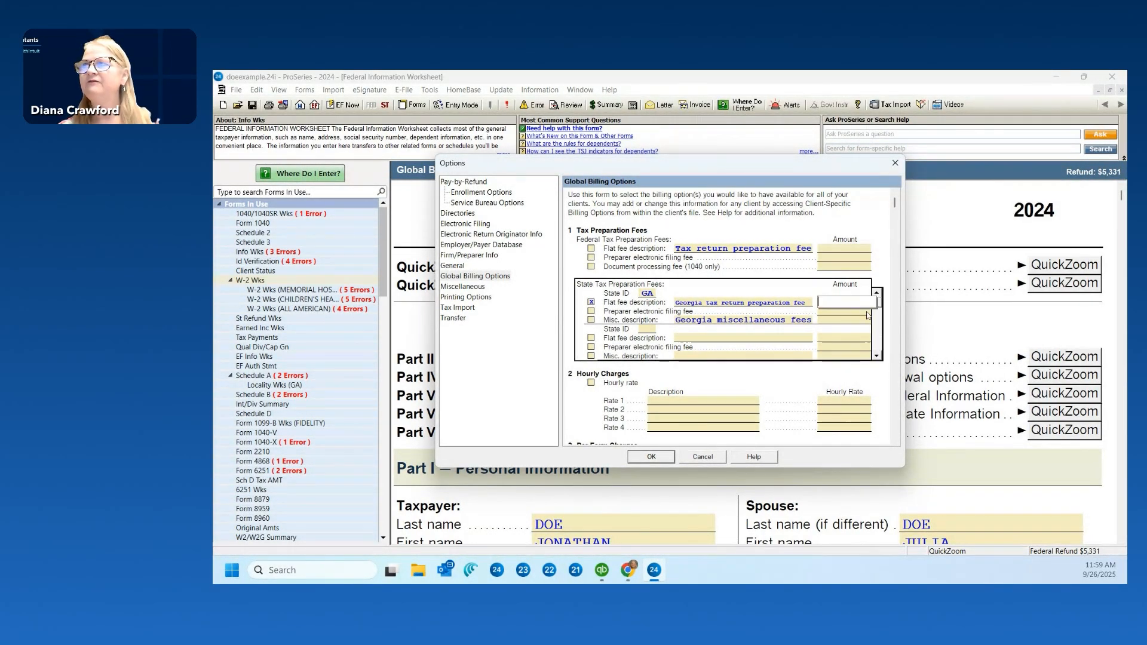
Review the global billing sections from Hourly Charges and Per Form Charges through Standard Paragraph, and close the options without saving
scroll(607, 336, "down", 3)
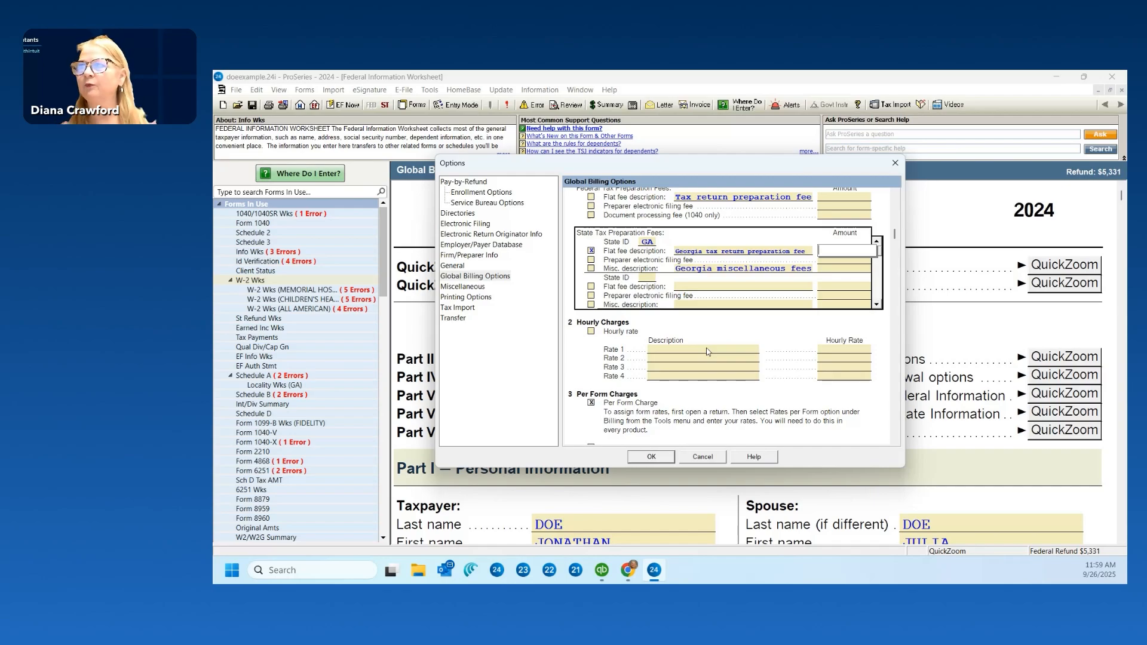
scroll(707, 351, "down", 3)
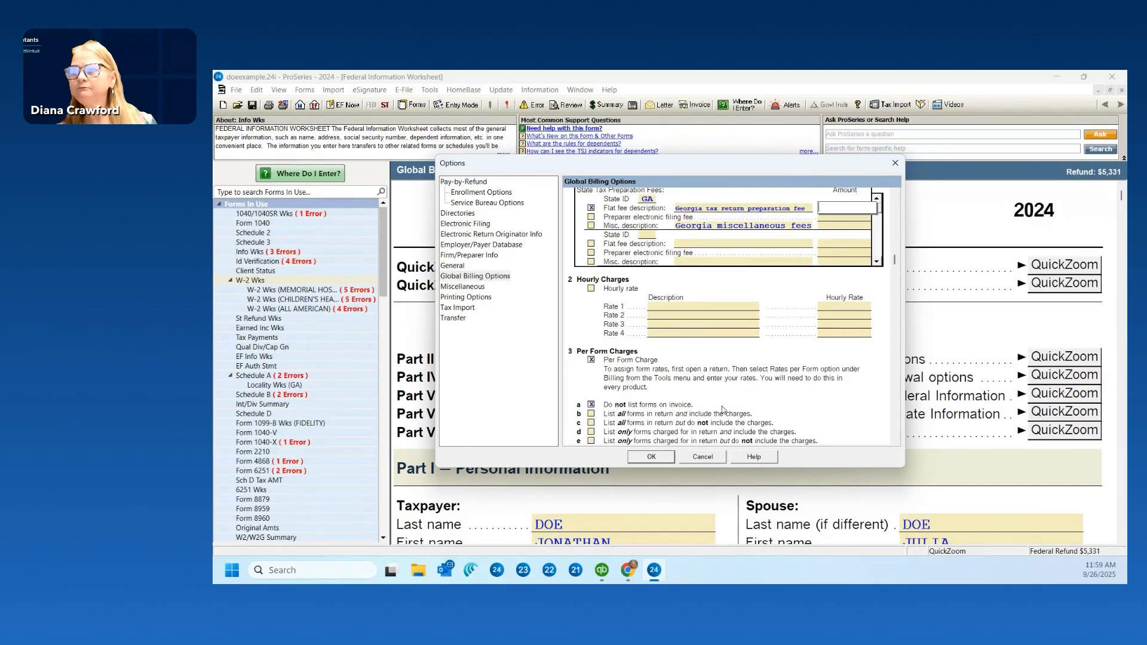
scroll(746, 395, "down", 1)
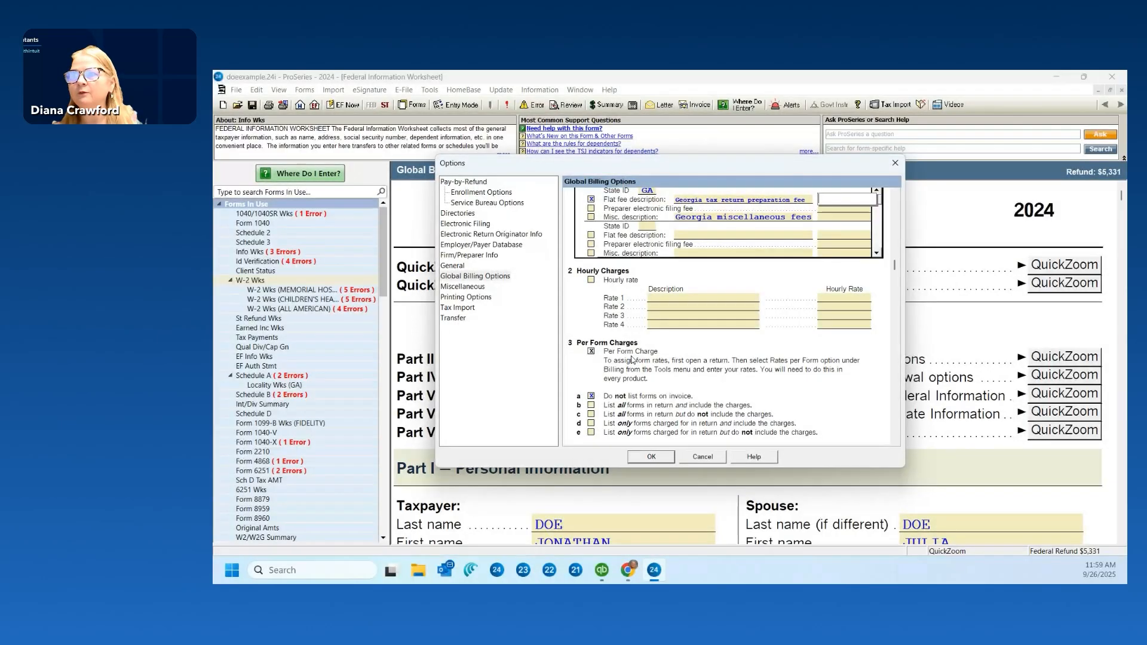
scroll(717, 359, "down", 3)
scroll(807, 359, "down", 1)
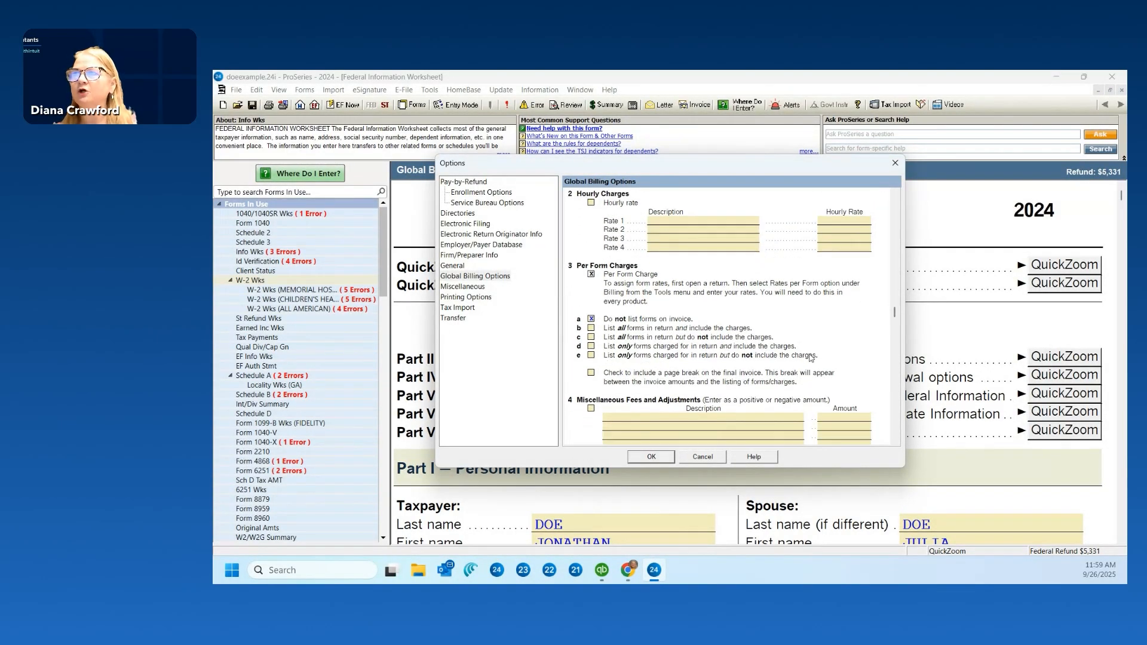
scroll(818, 356, "down", 4)
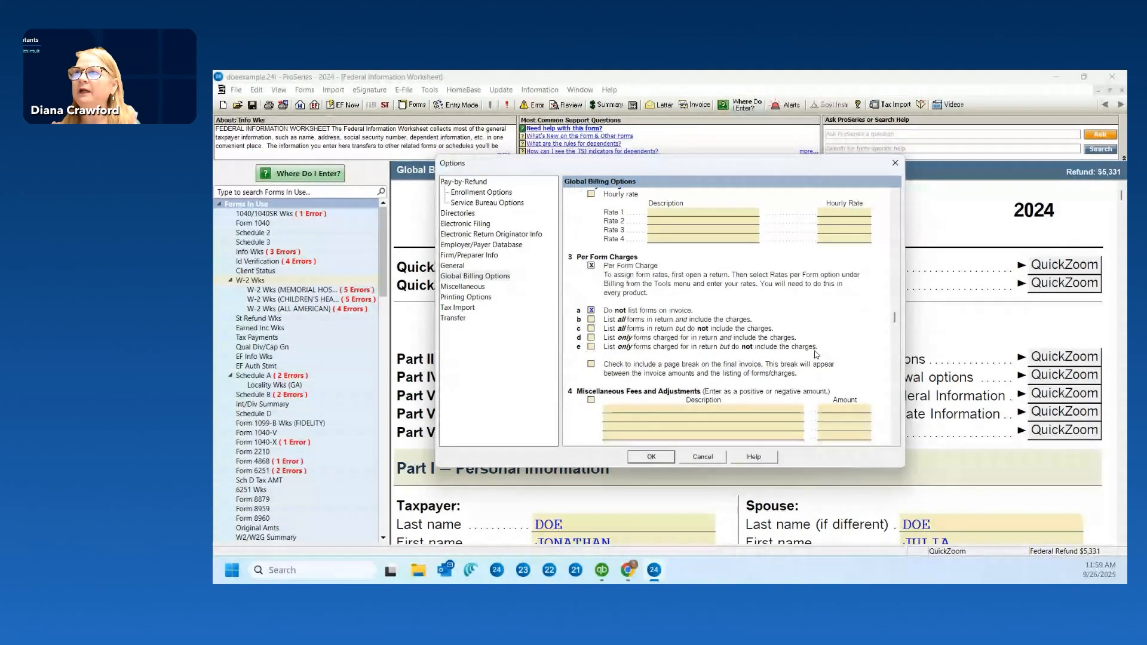
scroll(819, 355, "down", 6)
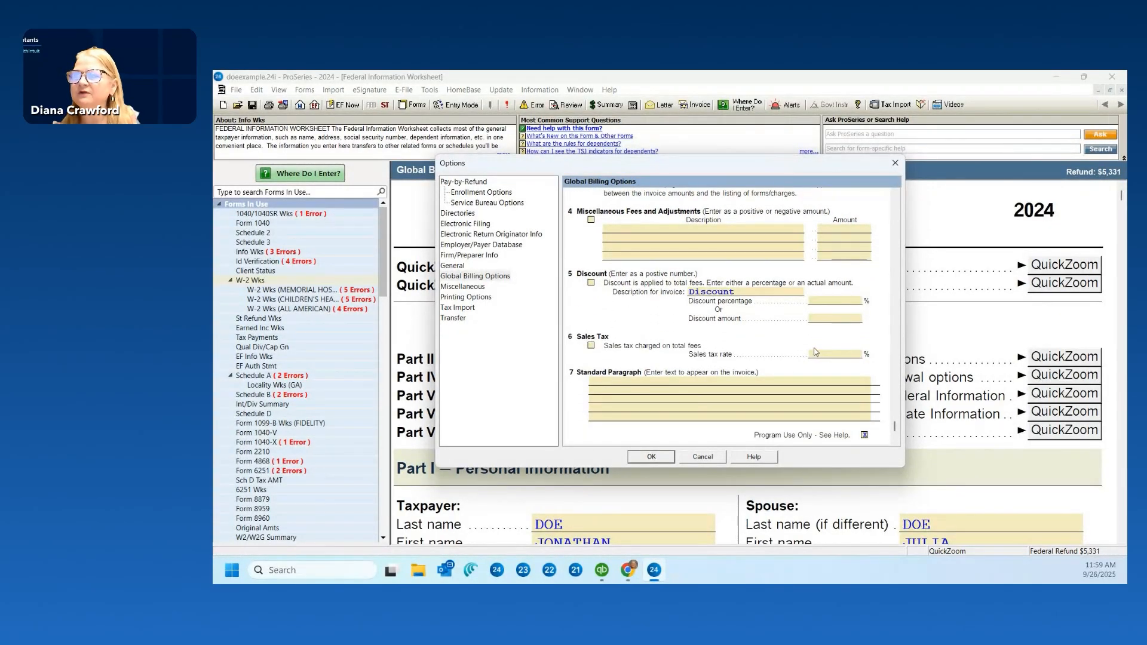
scroll(816, 352, "down", 1)
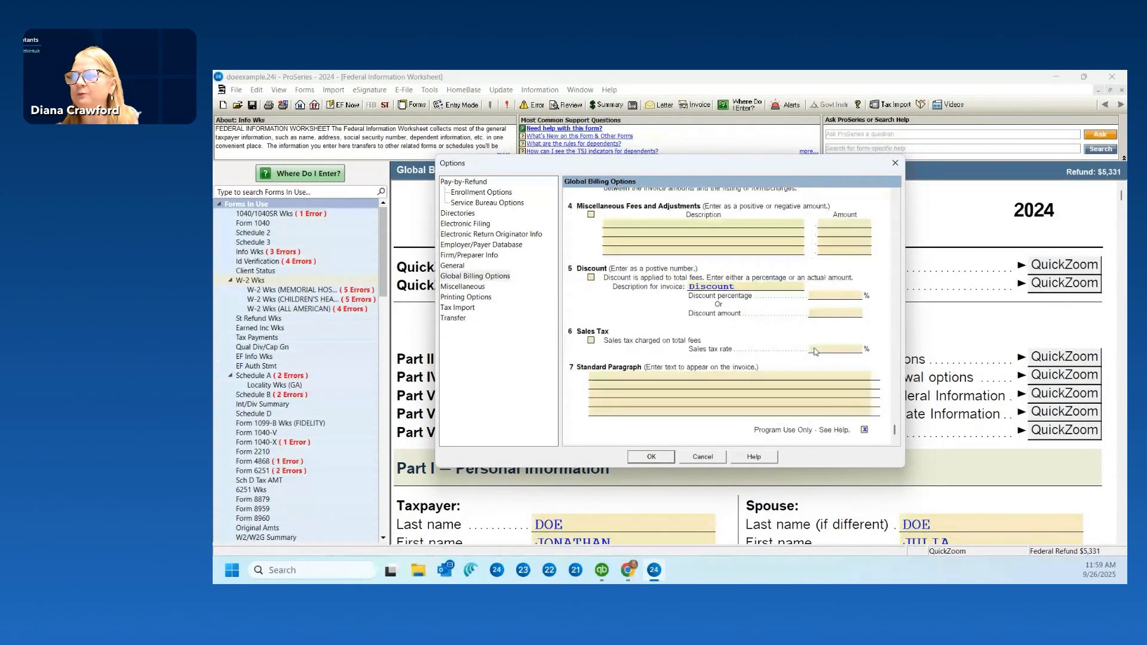
left_click(703, 458)
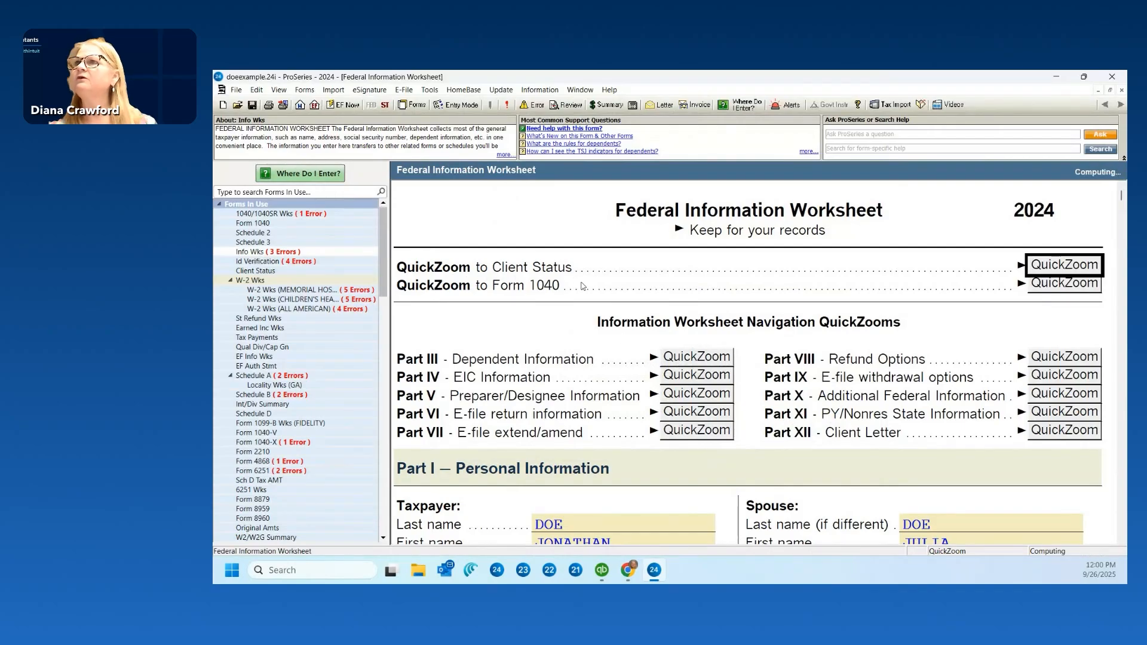
View the Billing Clock settings for tracking time spent in the return, and close them without changes
left_click(429, 90)
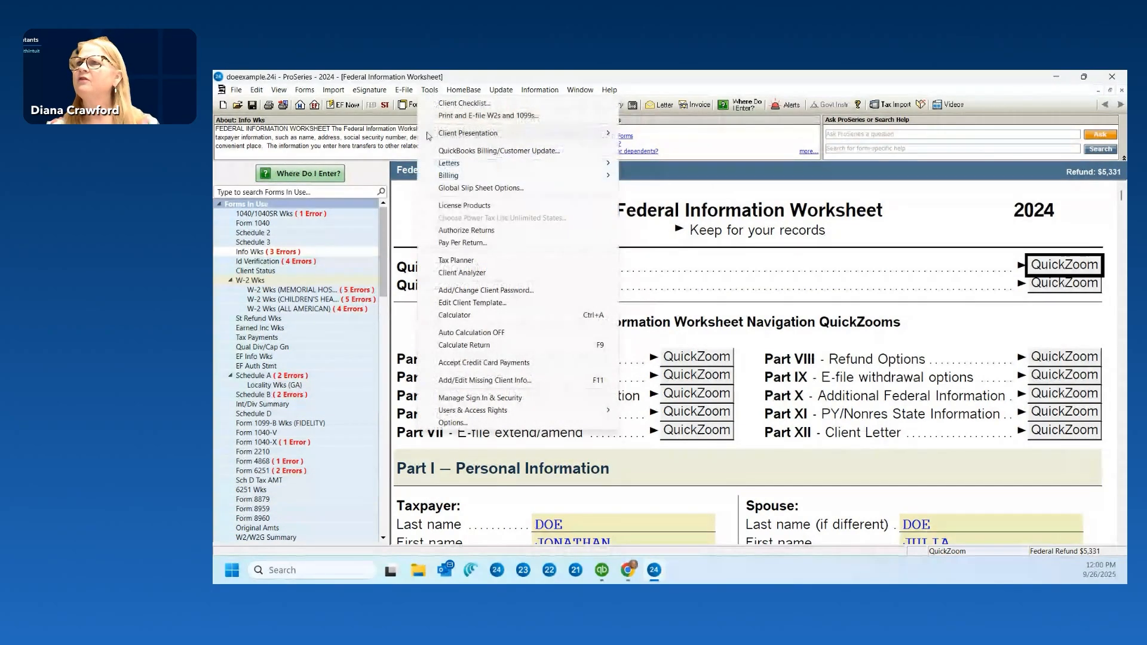
mouse_move(469, 177)
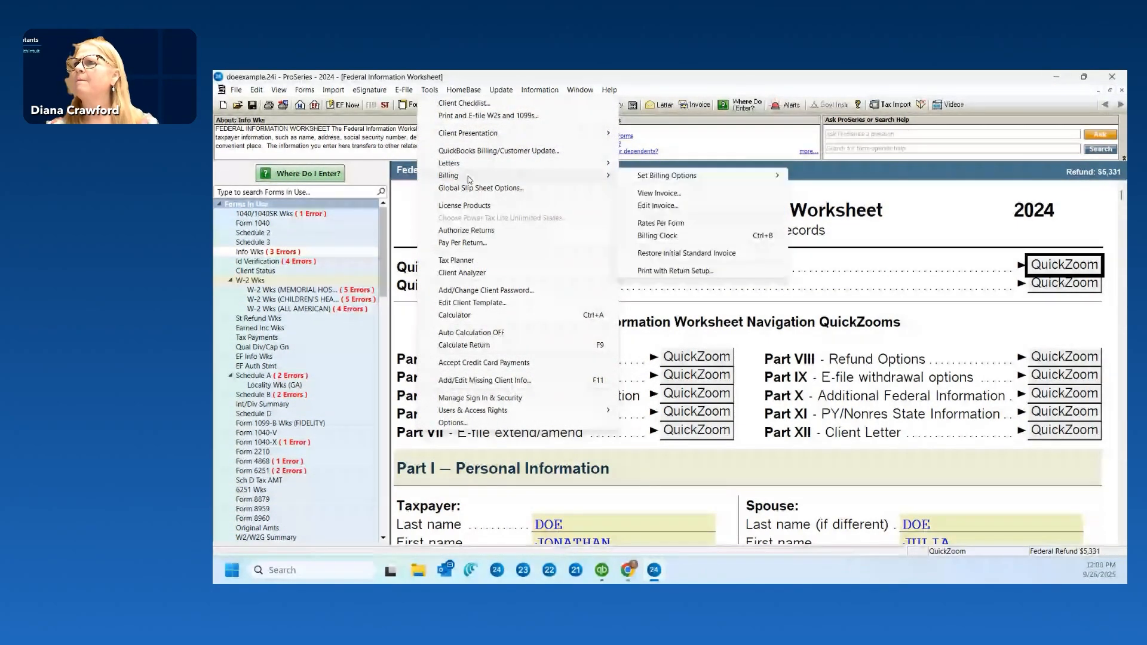
left_click(683, 238)
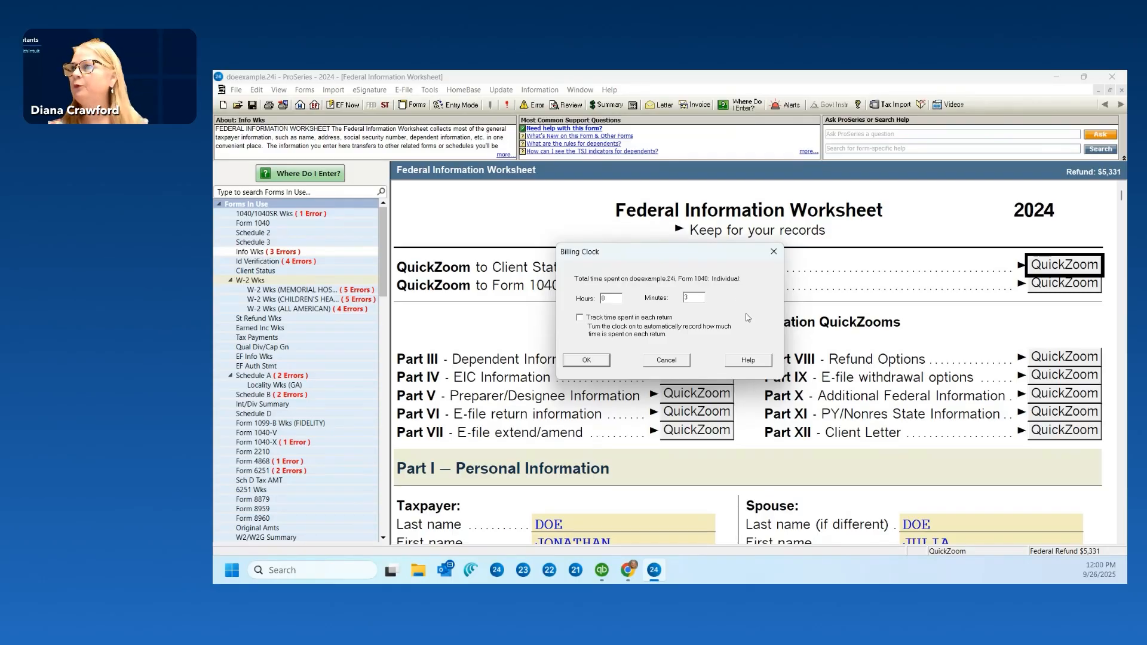
left_click(667, 360)
View the Rates Per Form billing list for the return's forms and close it without saving
left_click(429, 89)
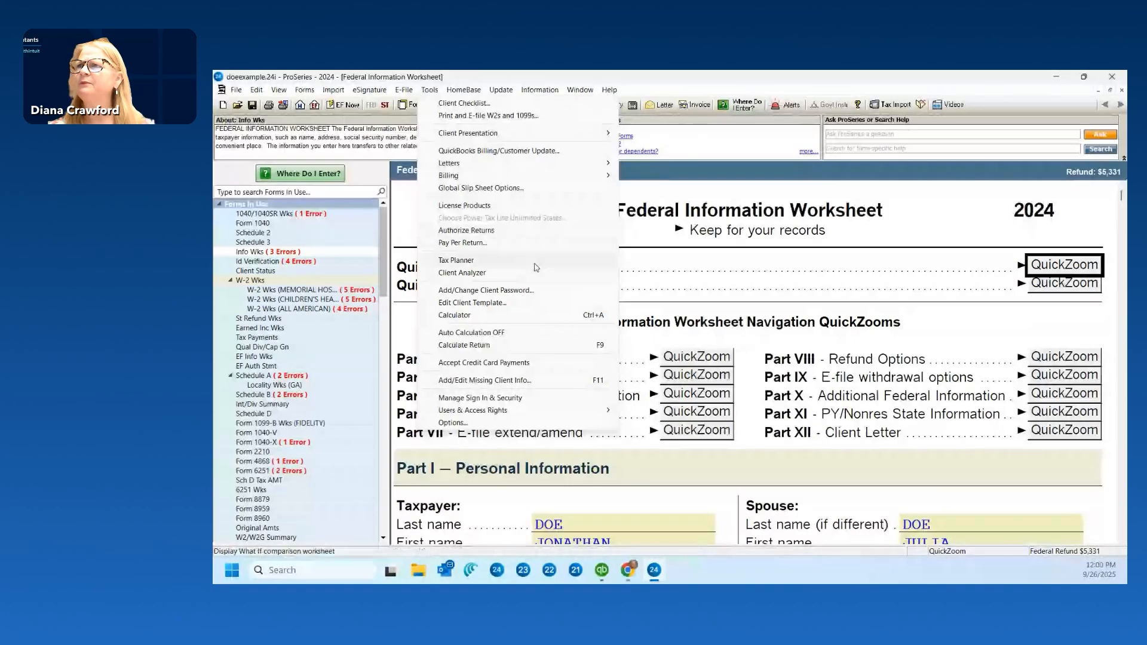
mouse_move(573, 175)
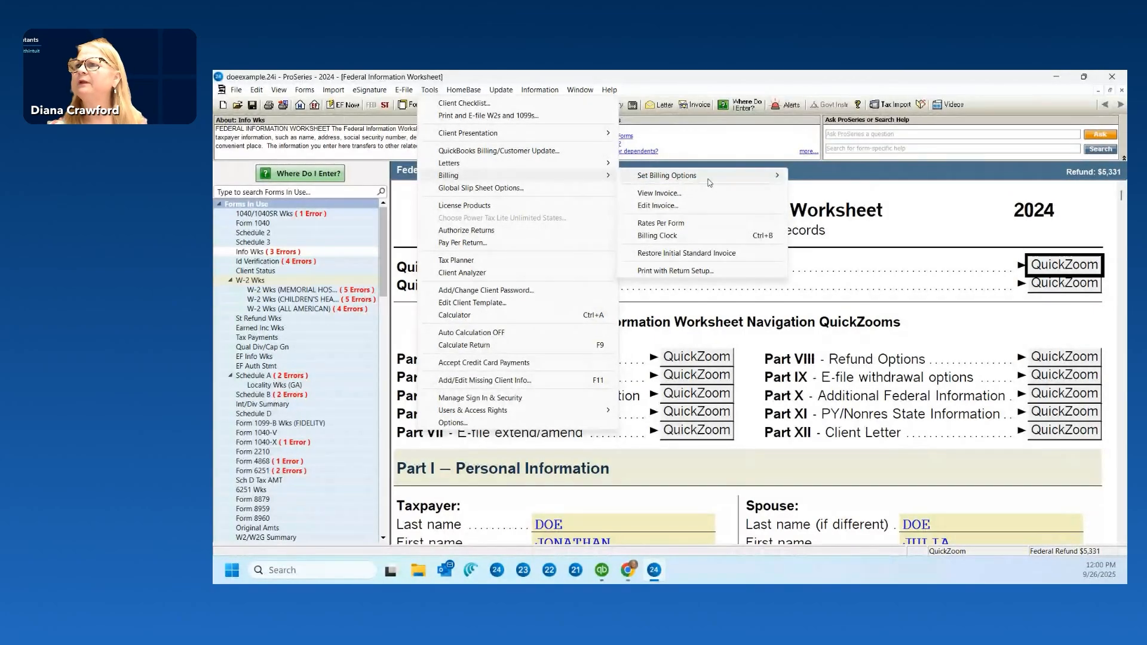
left_click(720, 229)
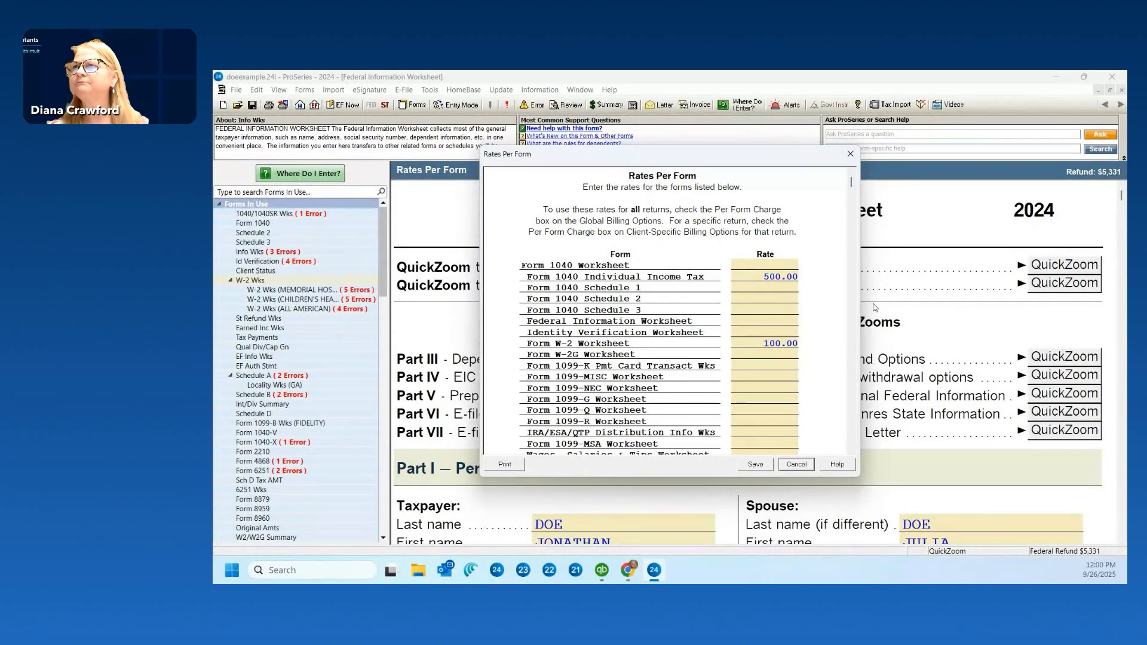
left_click(797, 465)
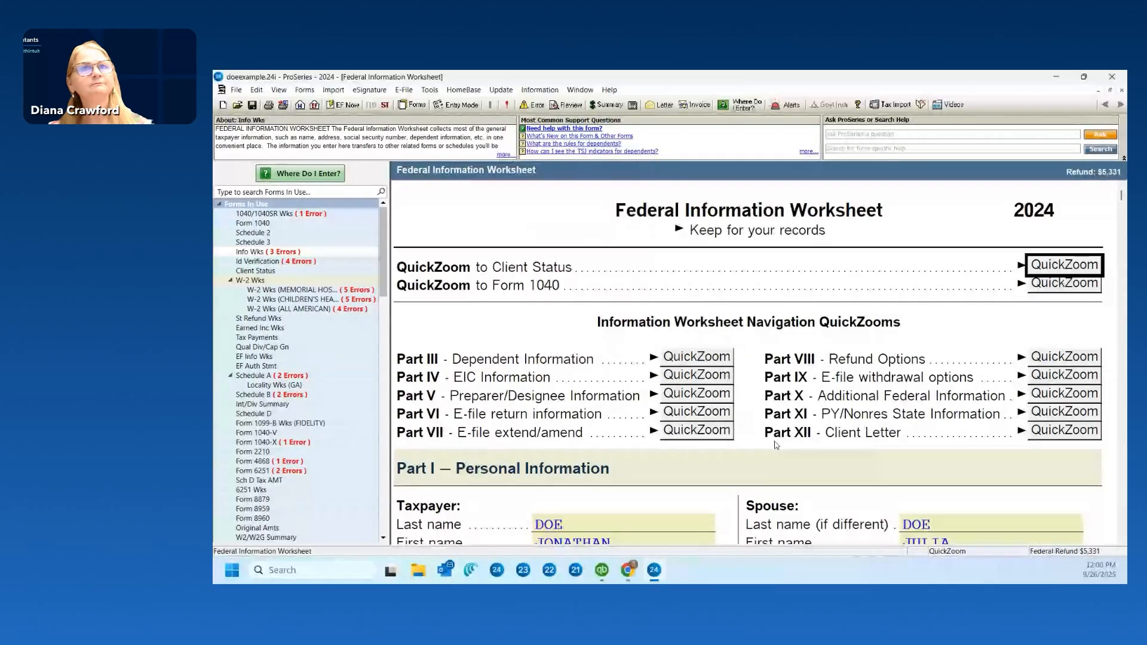